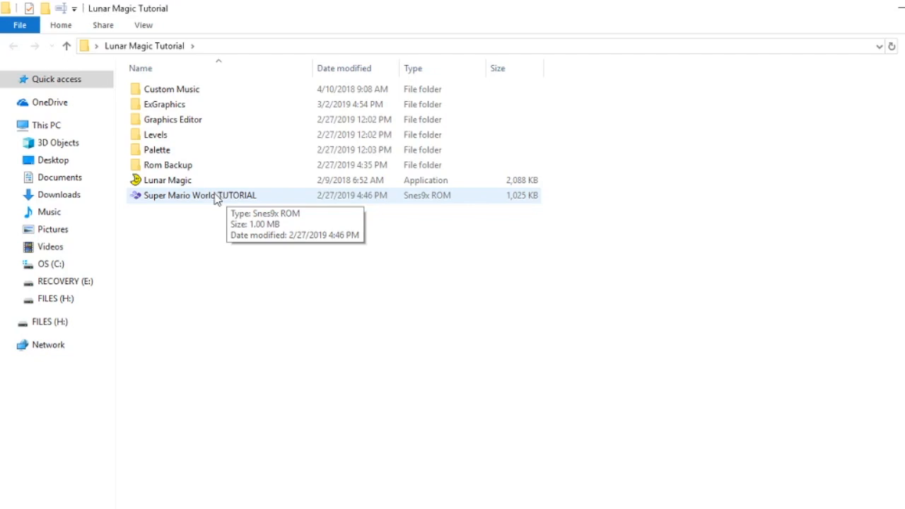
# Step: Launch Lunar Magic and open the Super Mario World TUTORIAL ROM
pyautogui.click(170, 183)
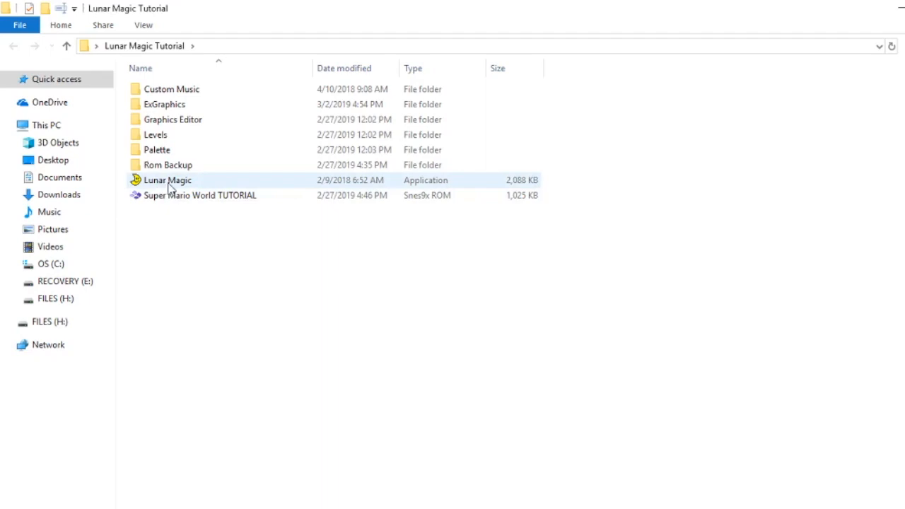
pyautogui.click(170, 186)
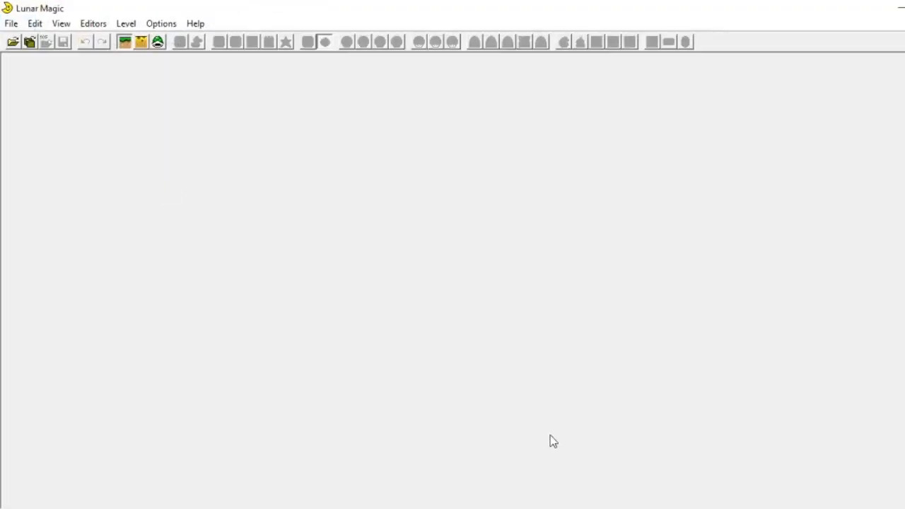
pyautogui.click(13, 42)
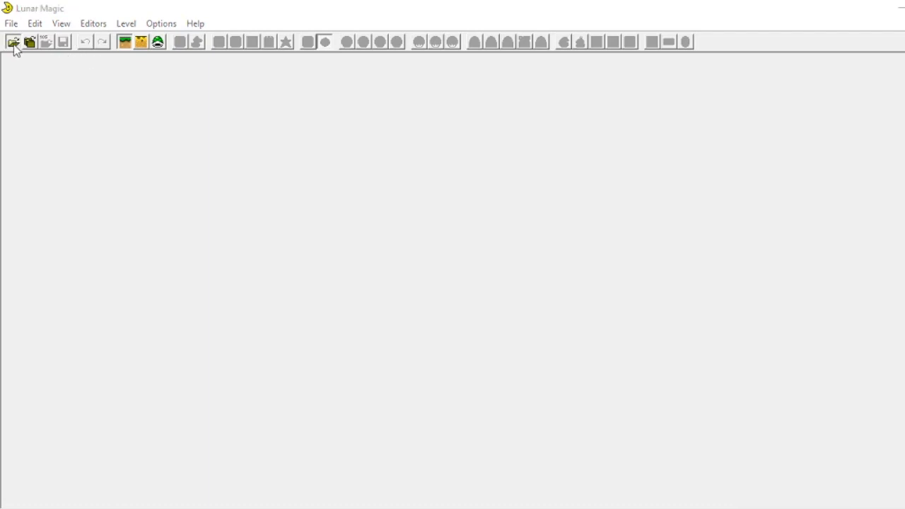
pyautogui.doubleClick(160, 225)
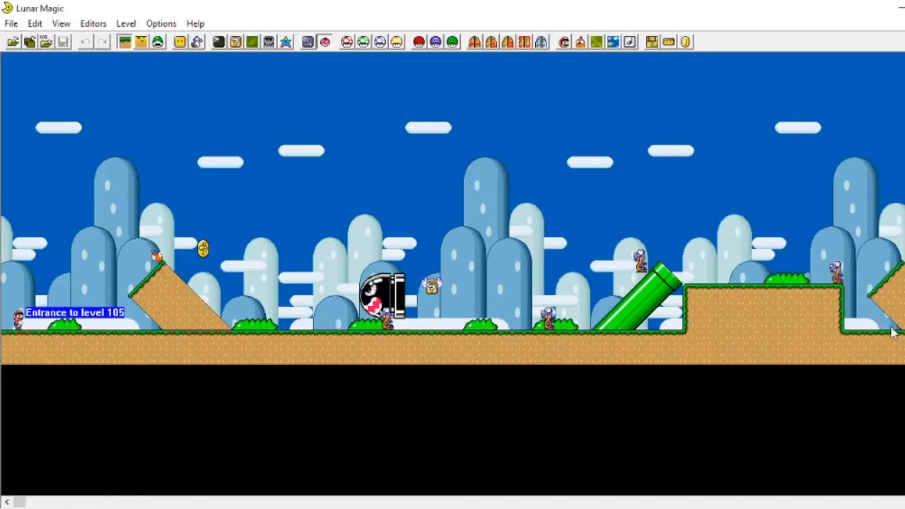
pyautogui.press('Right')
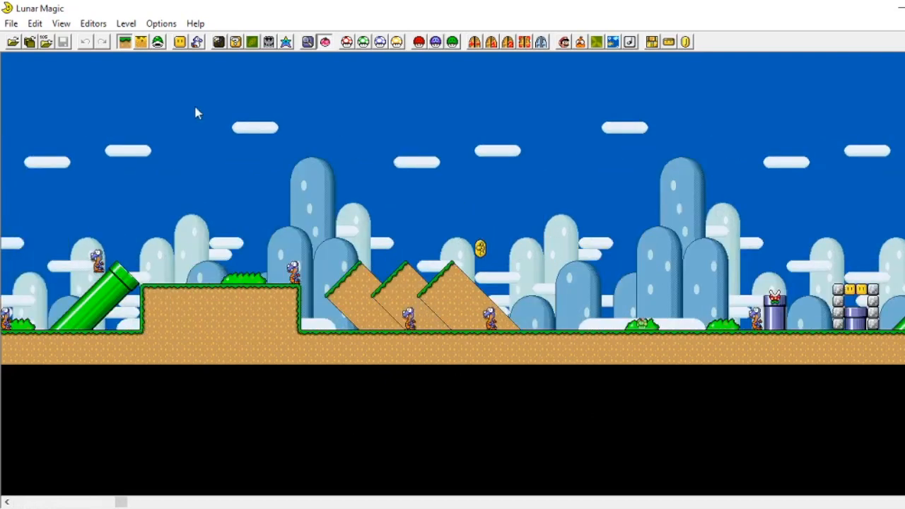
pyautogui.click(46, 42)
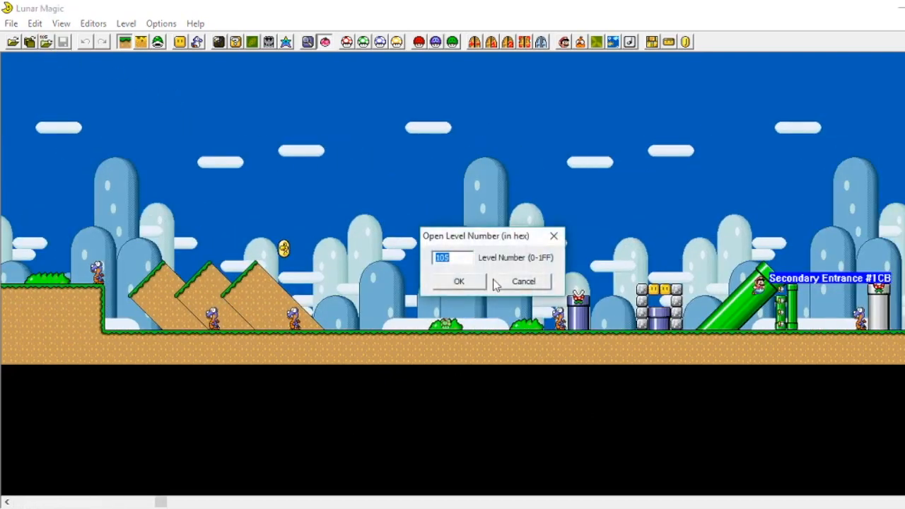
pyautogui.click(554, 236)
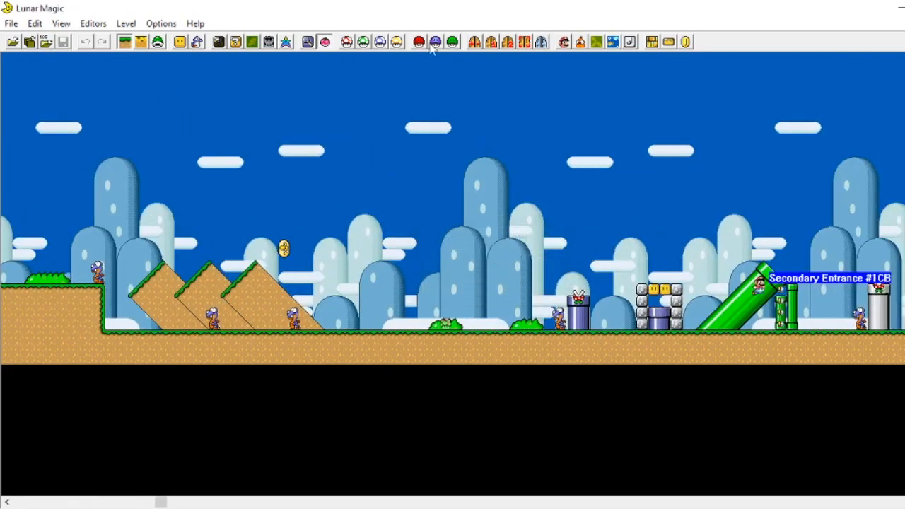
# Step: Open the Overworld Editor, turn on level number display to locate level 105, and close the editor
pyautogui.click(269, 42)
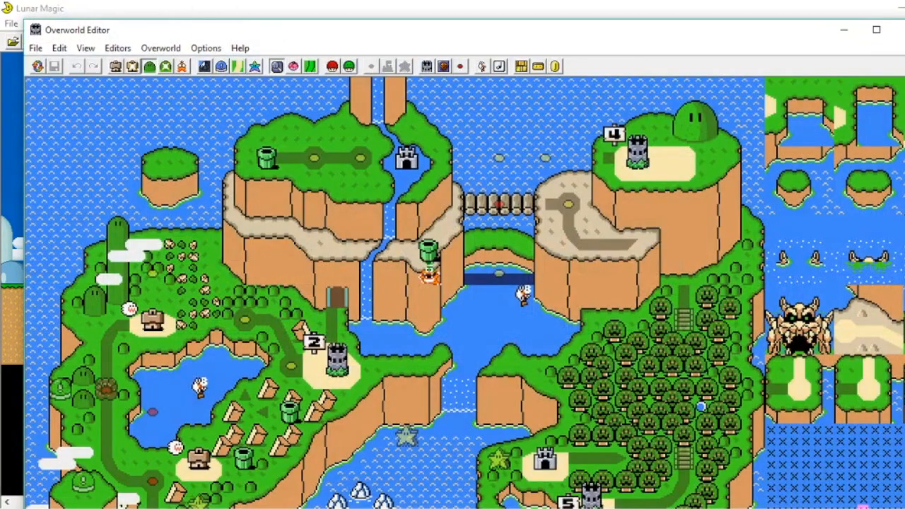
pyautogui.scroll(-10, 333, 322)
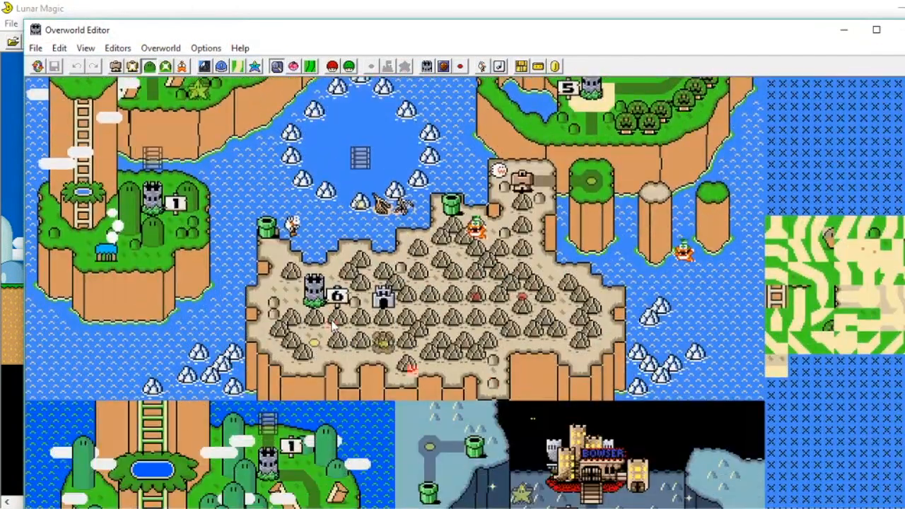
pyautogui.scroll(-6, 331, 322)
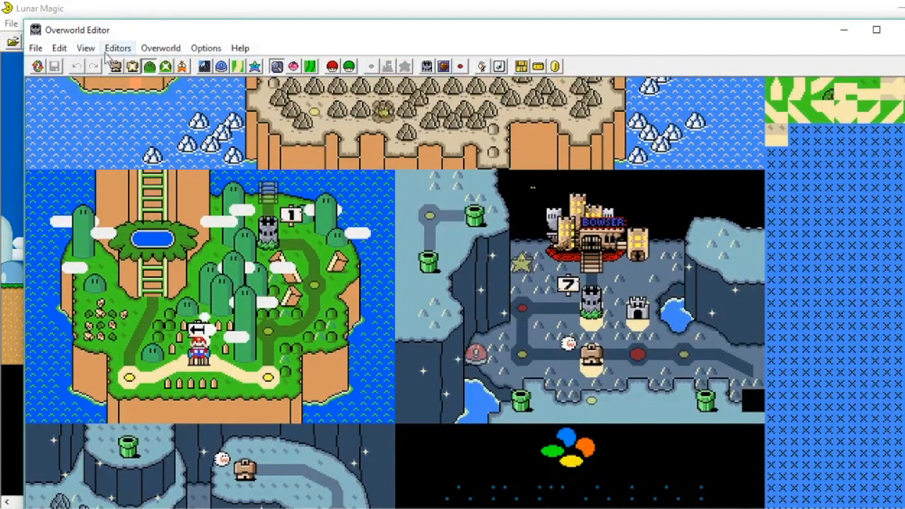
pyautogui.click(85, 49)
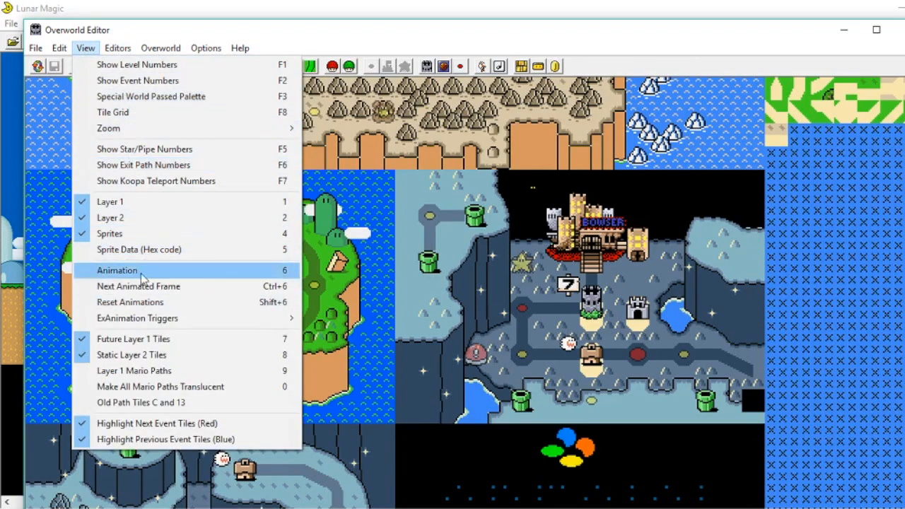
pyautogui.click(124, 65)
pyautogui.scroll(-2, 286, 384)
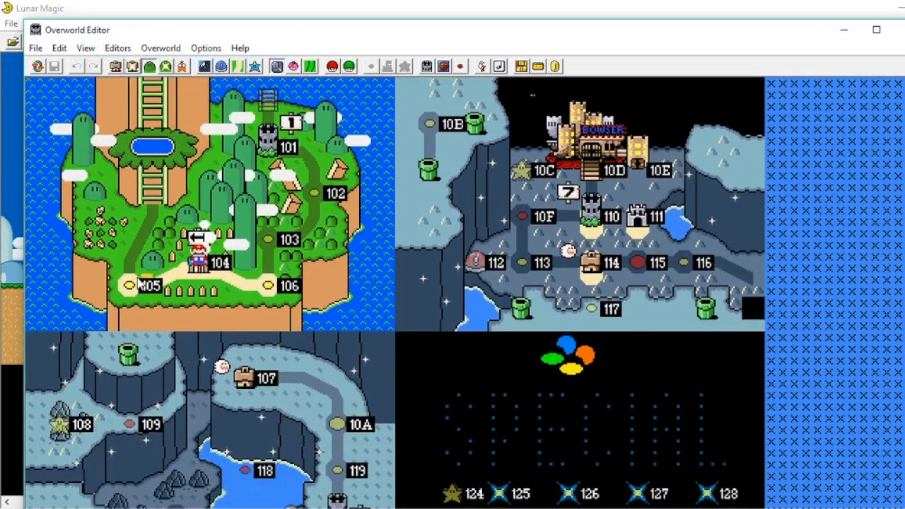
pyautogui.click(128, 283)
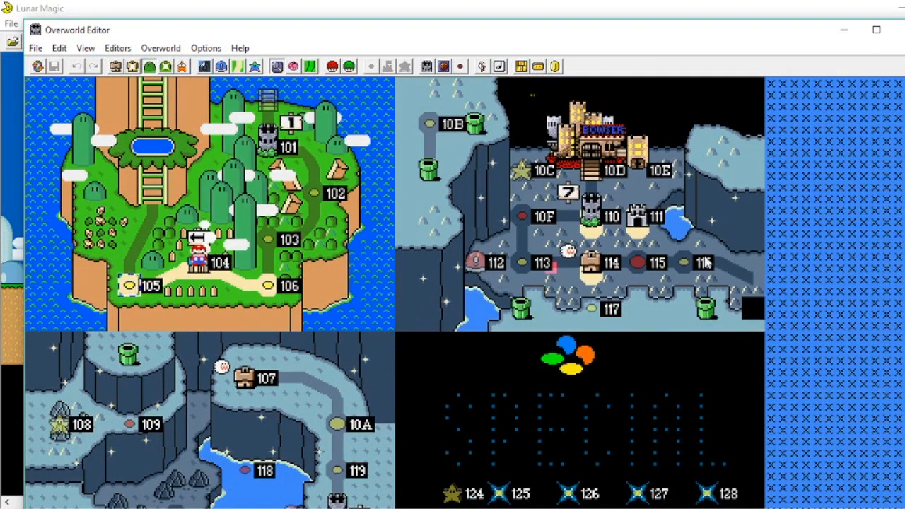
pyautogui.click(899, 30)
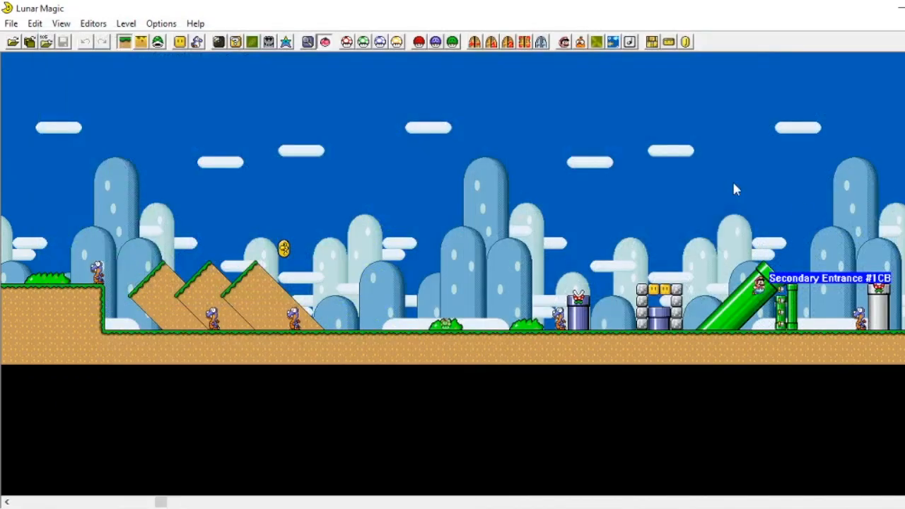
# Step: Rearrange the pipe and ground ledges of level 105 by dragging them to new positions
pyautogui.hscroll(-15, 346, 311)
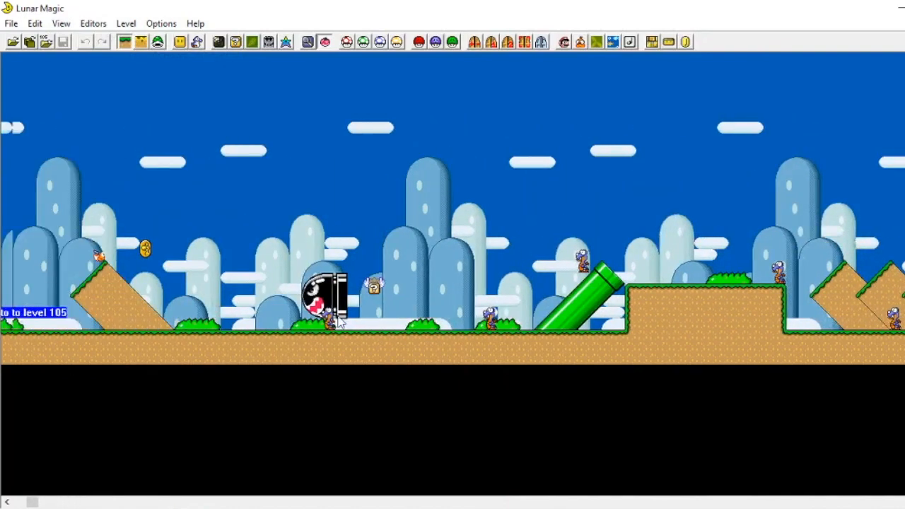
pyautogui.hscroll(-2, 341, 318)
pyautogui.moveTo(132, 228); pyautogui.dragTo(213, 292)
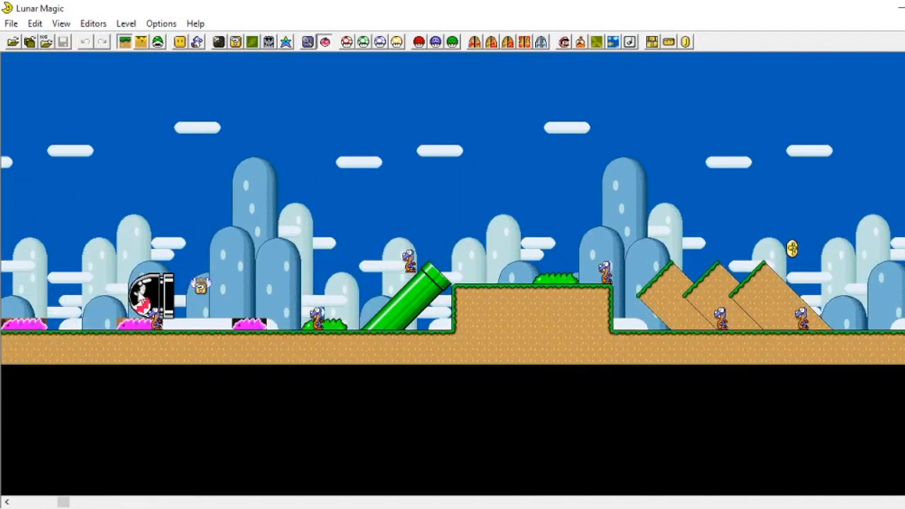
pyautogui.click(343, 252)
pyautogui.moveTo(405, 316); pyautogui.dragTo(297, 317)
pyautogui.click(292, 274)
pyautogui.moveTo(531, 318); pyautogui.dragTo(298, 168)
pyautogui.moveTo(461, 307); pyautogui.dragTo(495, 181)
pyautogui.moveTo(370, 226); pyautogui.dragTo(440, 294)
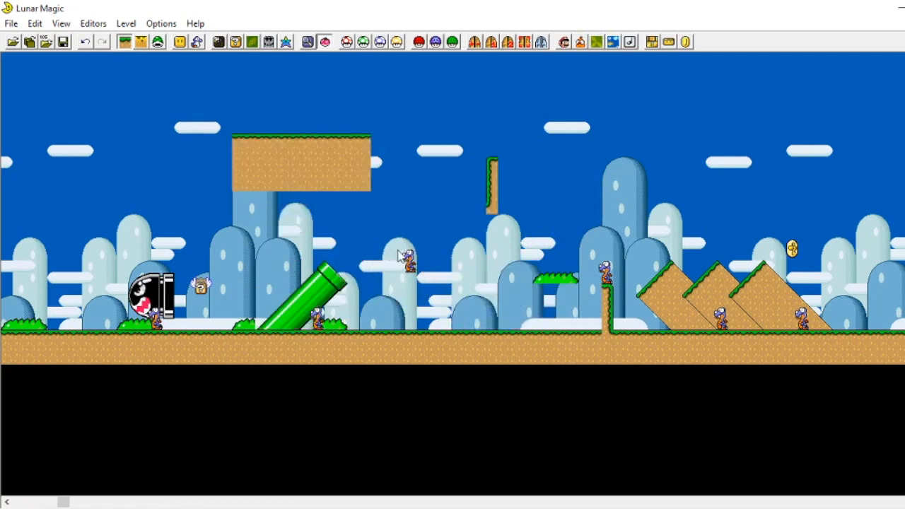
# Step: Nudge the Dragon Coin slightly to the right
pyautogui.click(412, 264)
pyautogui.moveTo(793, 249); pyautogui.dragTo(805, 249)
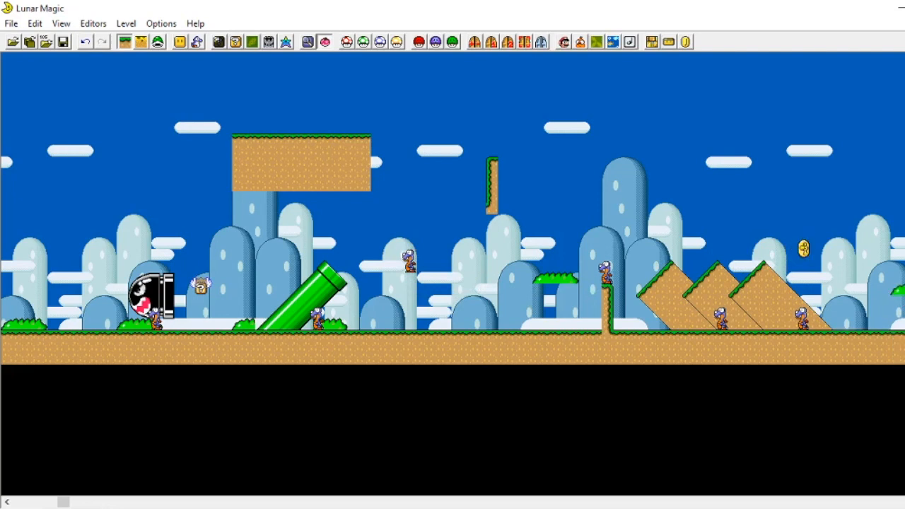
pyautogui.hscroll(-4, 90, 334)
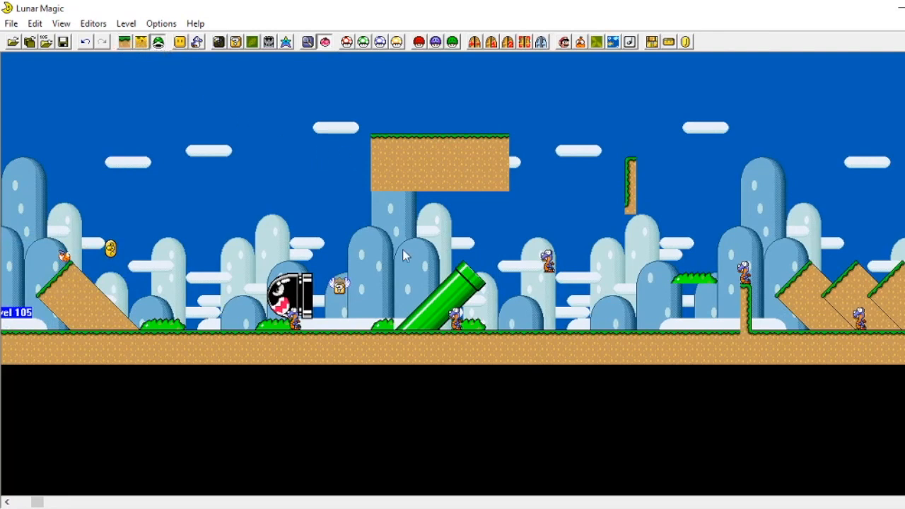
# Step: Switch to sprite editing and select groups of sprites near the start of the level
pyautogui.click(159, 42)
pyautogui.hscroll(-3, 362, 242)
pyautogui.moveTo(199, 249); pyautogui.dragTo(281, 187)
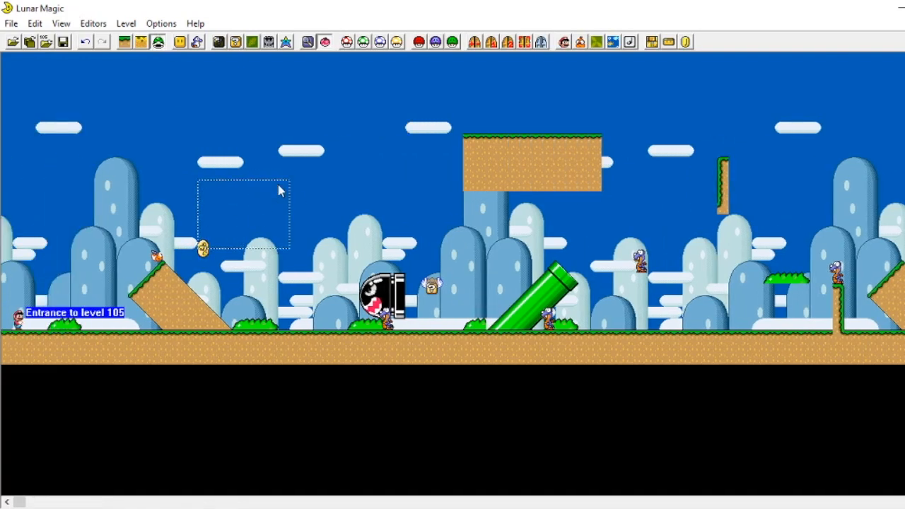
pyautogui.moveTo(157, 258); pyautogui.dragTo(273, 211)
pyautogui.moveTo(25, 215); pyautogui.dragTo(569, 329)
pyautogui.click(695, 306)
# Step: Switch back to object editing and move several ground pieces around the level
pyautogui.click(124, 42)
pyautogui.hscroll(6, 212, 84)
pyautogui.moveTo(389, 152); pyautogui.dragTo(618, 280)
pyautogui.moveTo(607, 315)
pyautogui.mouseDown()
pyautogui.moveTo(582, 326)
pyautogui.moveTo(615, 327)
pyautogui.moveTo(604, 326)
pyautogui.mouseUp()
pyautogui.moveTo(534, 181); pyautogui.dragTo(500, 305)
pyautogui.click(498, 198)
pyautogui.hscroll(-7, 630, 297)
pyautogui.hscroll(11, 616, 292)
pyautogui.hscroll(-16, 488, 298)
pyautogui.moveTo(498, 307); pyautogui.dragTo(587, 303)
# Step: Select all the ground and foreground objects of the level and delete them
pyautogui.click(359, 187)
pyautogui.moveTo(43, 122); pyautogui.dragTo(904, 432)
pyautogui.press('Delete')
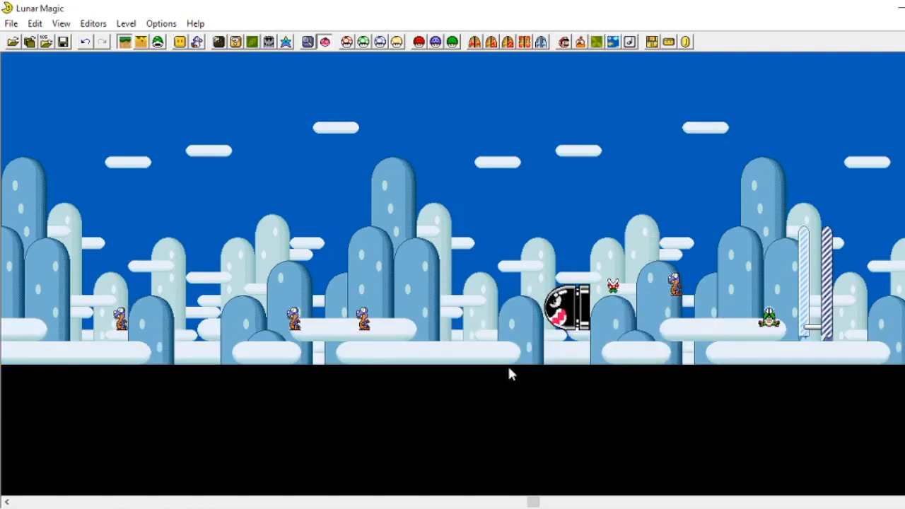
# Step: Switch to sprite editing and delete the sprites at the start of the level
pyautogui.hscroll(-20, 410, 297)
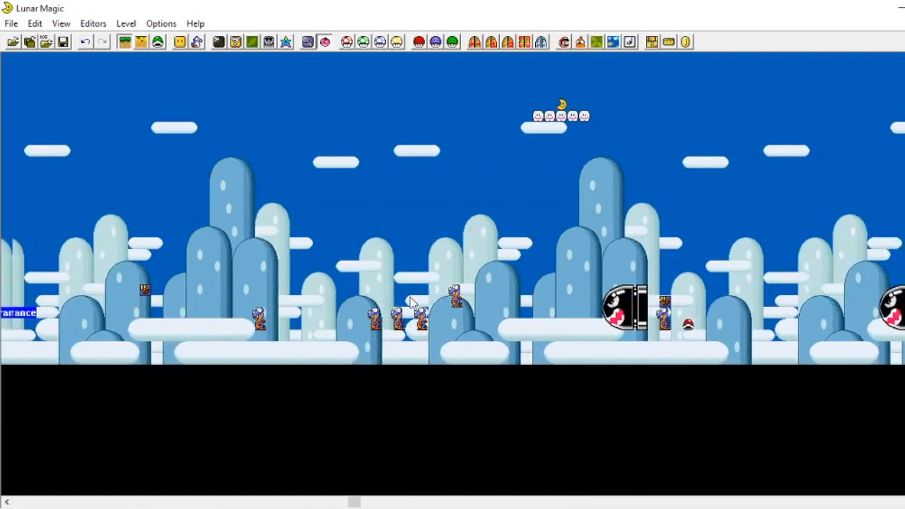
pyautogui.hscroll(-10, 411, 300)
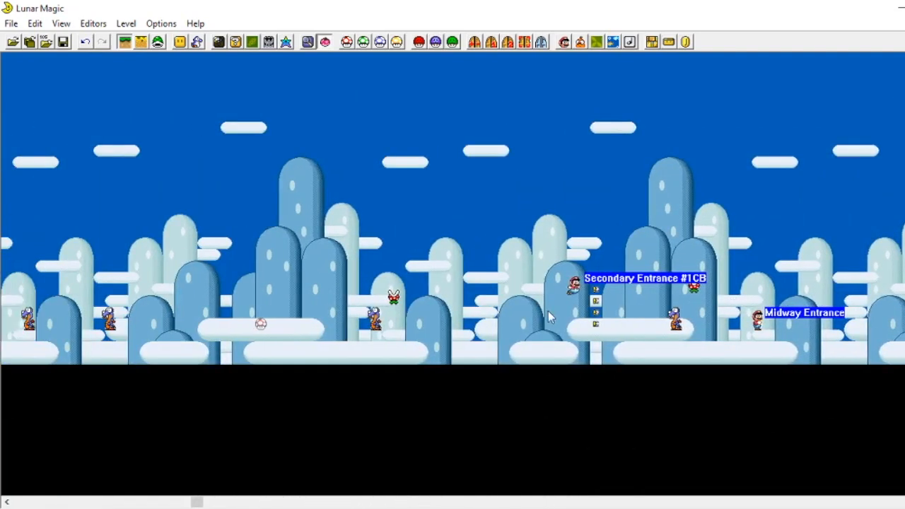
pyautogui.hscroll(-20, 574, 290)
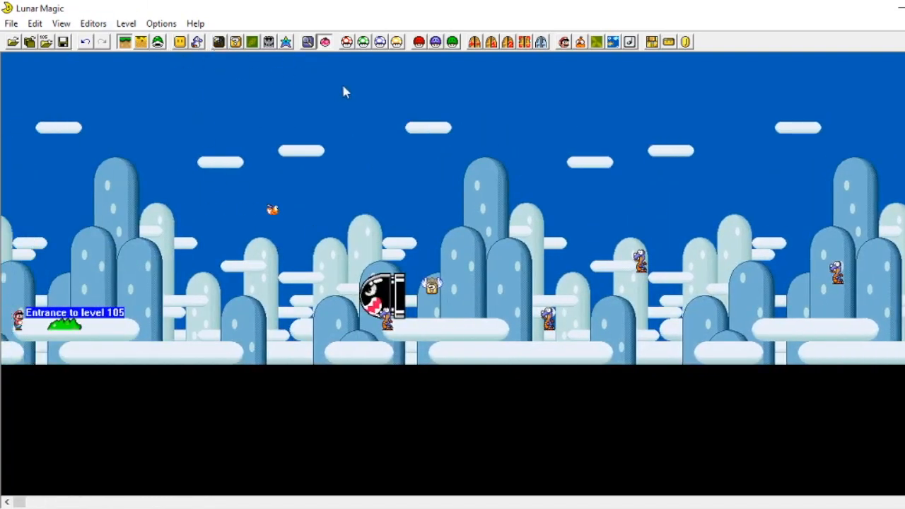
pyautogui.click(158, 42)
pyautogui.moveTo(93, 112); pyautogui.dragTo(788, 466)
pyautogui.press('Delete')
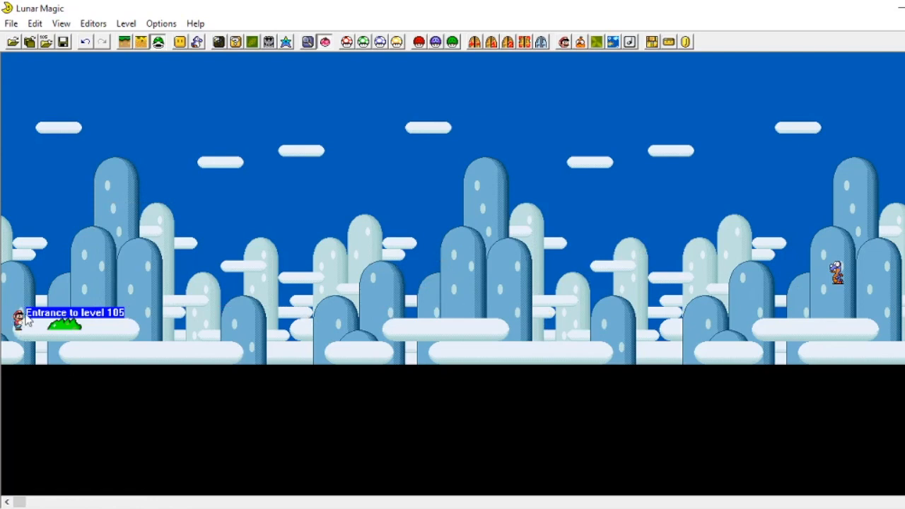
# Step: Delete the sprites in the next two sections of the level
pyautogui.hscroll(8, 418, 309)
pyautogui.moveTo(266, 202); pyautogui.dragTo(844, 422)
pyautogui.press('Delete')
pyautogui.hscroll(3, 493, 309)
pyautogui.hscroll(3, 493, 316)
pyautogui.moveTo(359, 202); pyautogui.dragTo(902, 411)
pyautogui.press('Delete')
# Step: Move the Midway Entrance marker further left and slightly higher in the level
pyautogui.hscroll(3, 303, 274)
pyautogui.hscroll(3, 301, 275)
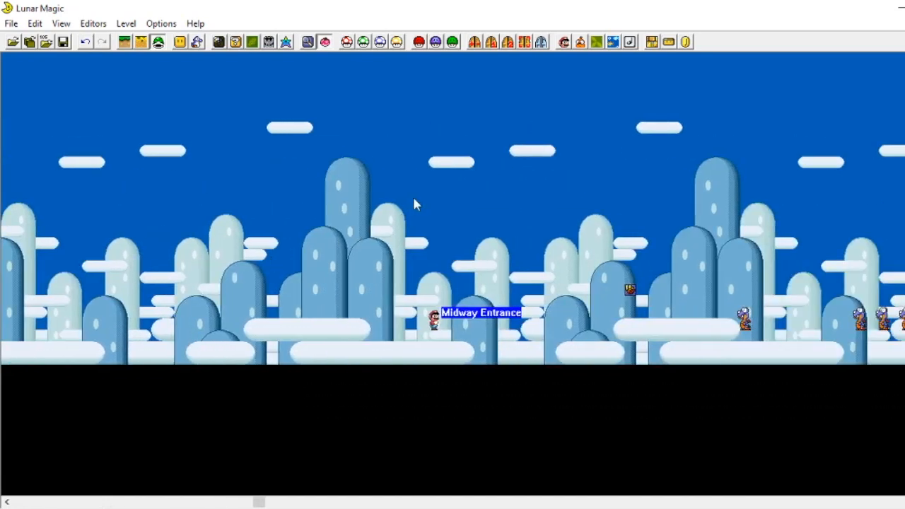
pyautogui.moveTo(440, 323); pyautogui.dragTo(255, 289)
# Step: Delete the remaining sprites in the middle sections of the level
pyautogui.moveTo(866, 266); pyautogui.dragTo(496, 388)
pyautogui.press('Delete')
pyautogui.moveTo(474, 99); pyautogui.dragTo(729, 421)
pyautogui.press('Delete')
pyautogui.hscroll(4, 567, 322)
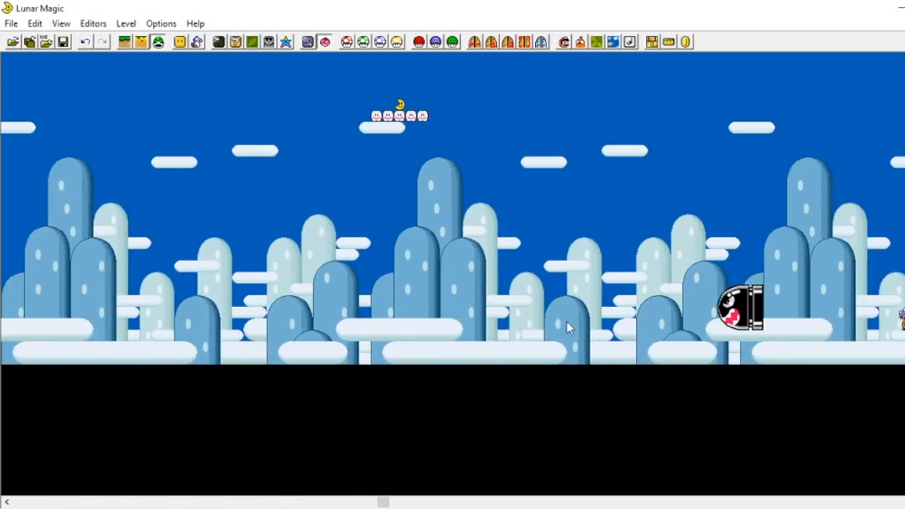
pyautogui.moveTo(463, 204); pyautogui.dragTo(886, 465)
pyautogui.press('Delete')
# Step: Delete the sprites in the final sections toward the end of the level
pyautogui.hscroll(4, 753, 383)
pyautogui.moveTo(534, 169); pyautogui.dragTo(848, 408)
pyautogui.press('Delete')
pyautogui.hscroll(3, 636, 318)
pyautogui.moveTo(558, 227); pyautogui.dragTo(729, 388)
pyautogui.press('Delete')
pyautogui.moveTo(672, 216); pyautogui.dragTo(904, 433)
pyautogui.press('Delete')
# Step: Switch to object editing and select the 3-Up Moon cloud platform in the sky
pyautogui.hscroll(-8, 452, 283)
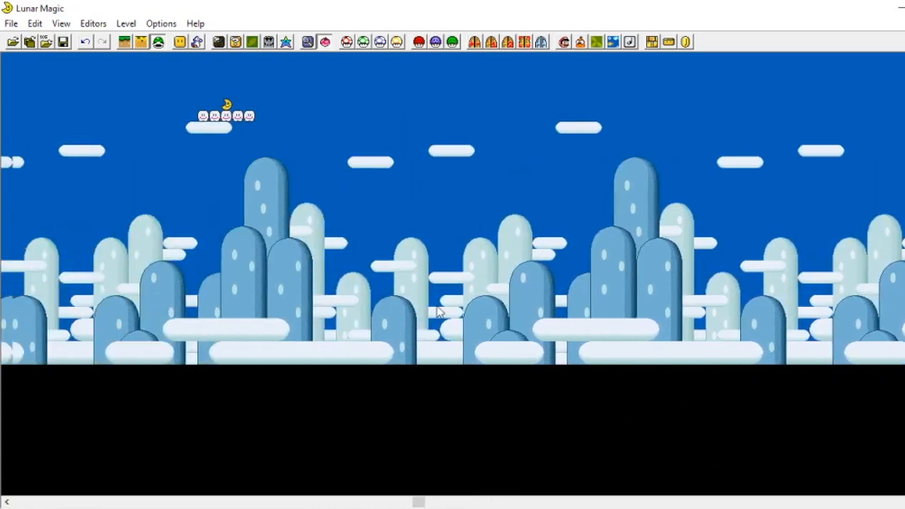
pyautogui.moveTo(429, 88); pyautogui.dragTo(499, 119)
pyautogui.click(123, 42)
pyautogui.moveTo(273, 94); pyautogui.dragTo(606, 149)
pyautogui.hscroll(-20, 198, 312)
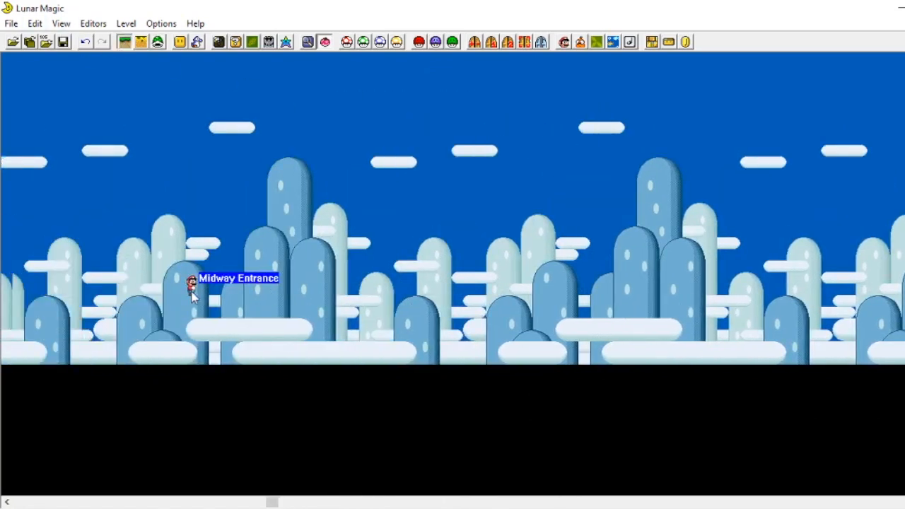
pyautogui.hscroll(-6, 219, 318)
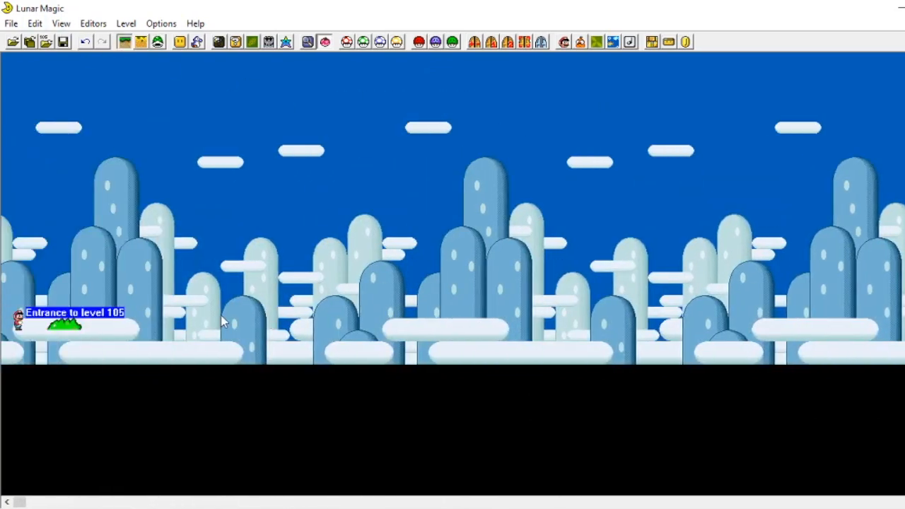
# Step: Open the Add Objects window and move it to the side of the level view
pyautogui.click(62, 324)
pyautogui.click(180, 43)
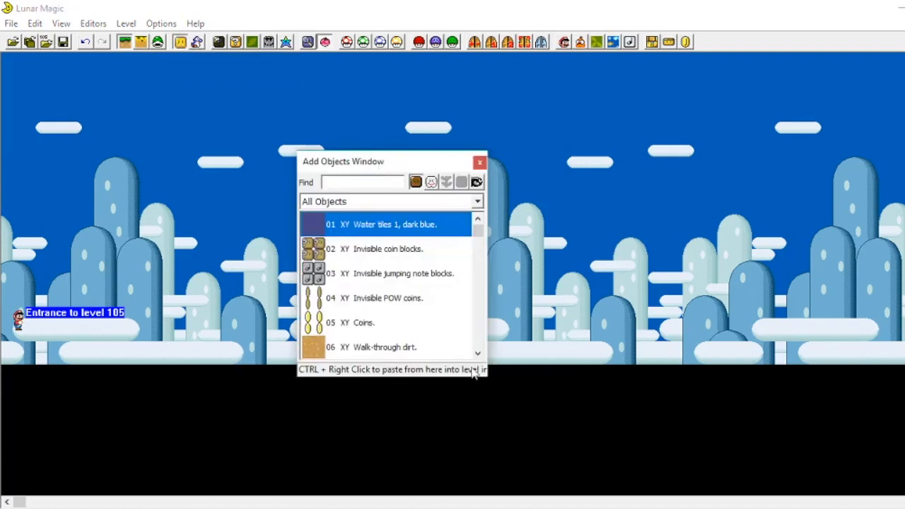
pyautogui.moveTo(382, 162); pyautogui.dragTo(829, 267)
# Step: Pick the 14 XY Ledge object and place it near the middle of the level
pyautogui.scroll(-5, 799, 388)
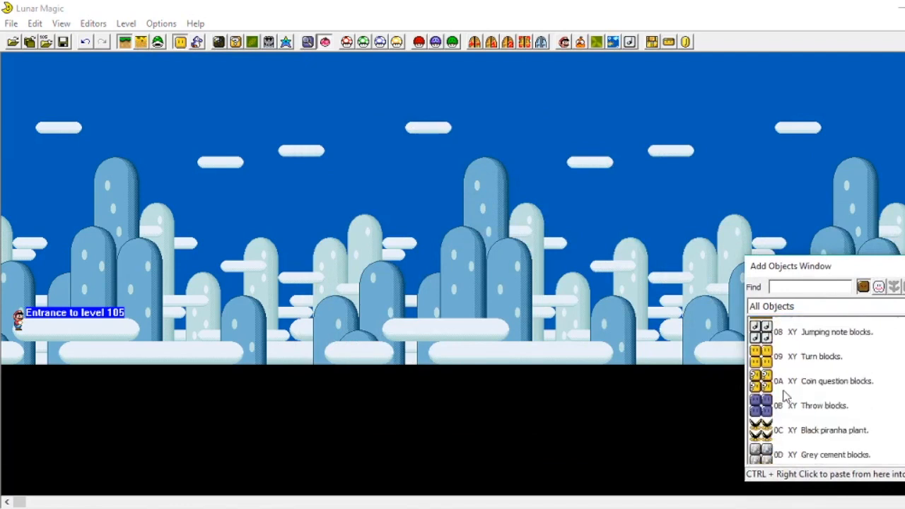
pyautogui.scroll(-10, 799, 388)
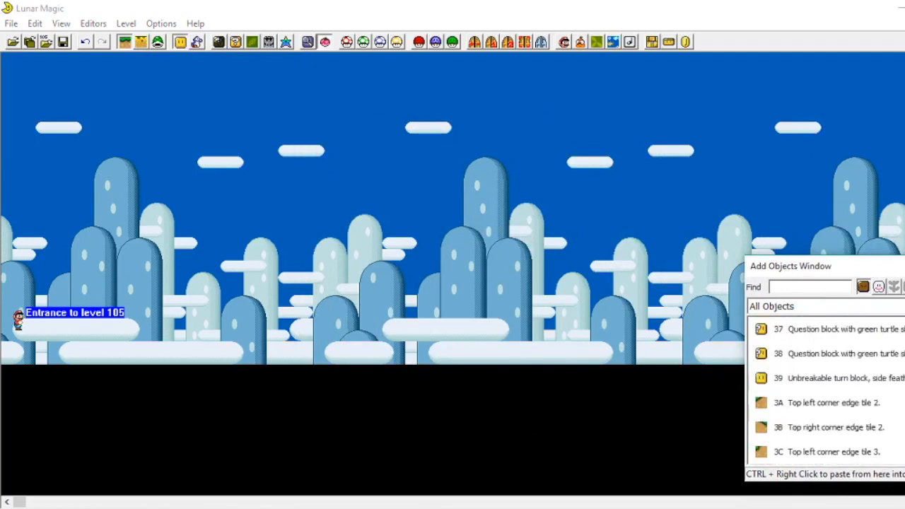
pyautogui.scroll(7, 796, 418)
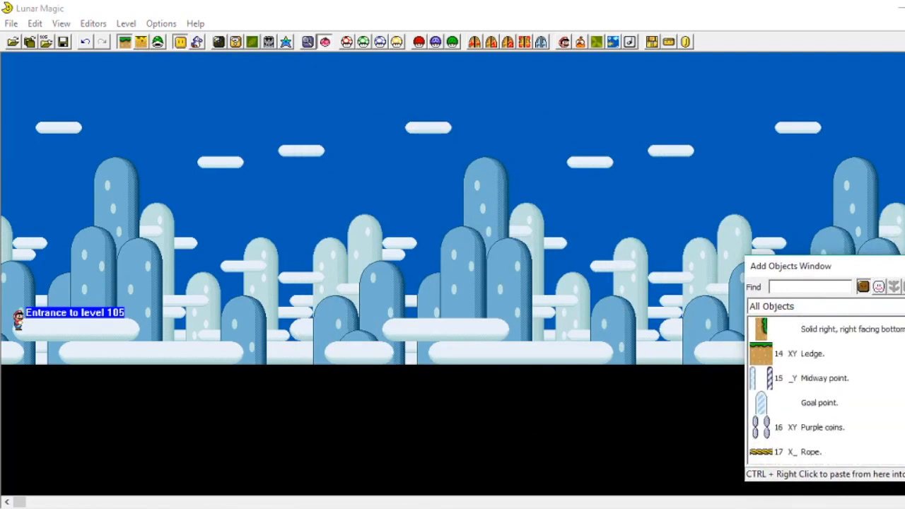
pyautogui.scroll(-1, 802, 433)
pyautogui.scroll(-3, 802, 429)
pyautogui.scroll(2, 802, 429)
pyautogui.click(812, 353)
pyautogui.rightClick(392, 337)
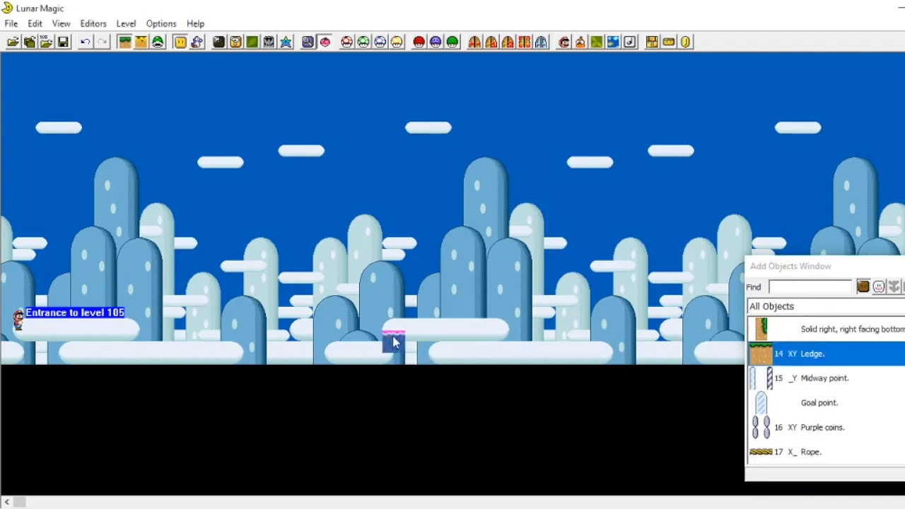
# Step: Stretch the ledge into a tall block and add a second ledge beside it in the middle of the level
pyautogui.moveTo(399, 340); pyautogui.dragTo(467, 237)
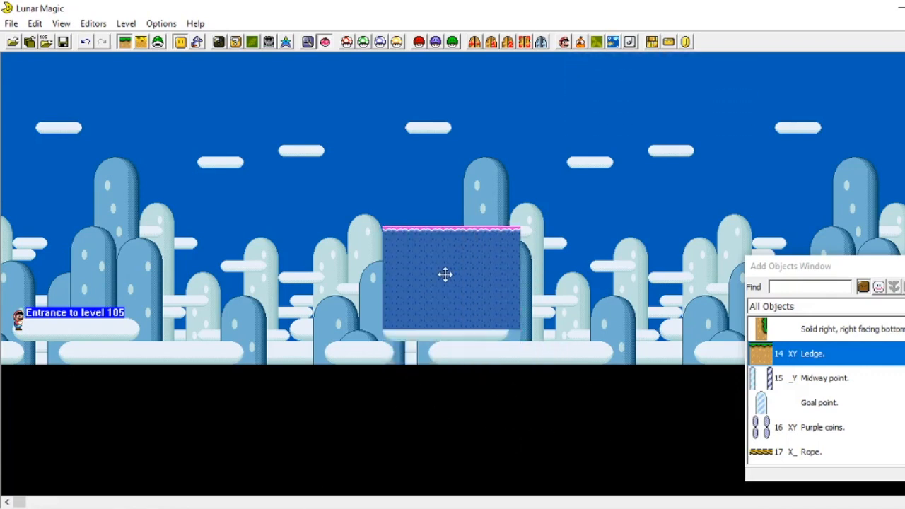
pyautogui.rightClick(598, 262)
pyautogui.moveTo(615, 301); pyautogui.dragTo(559, 274)
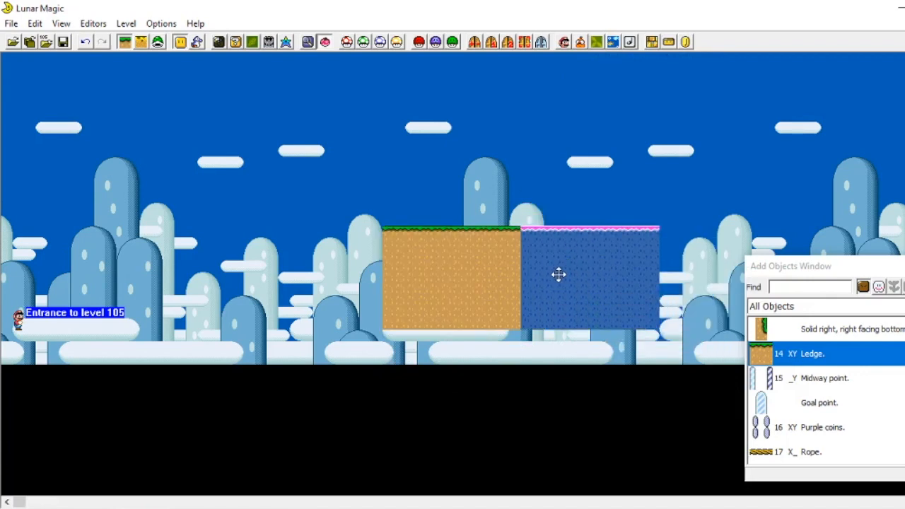
pyautogui.click(575, 156)
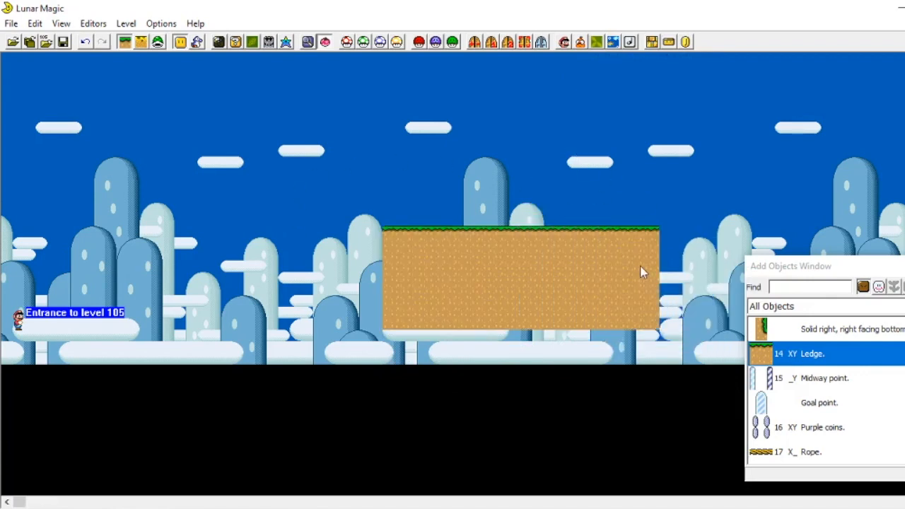
# Step: Delete the ledge objects from the middle of the level
pyautogui.moveTo(566, 267); pyautogui.dragTo(455, 246)
pyautogui.moveTo(518, 329); pyautogui.dragTo(654, 235)
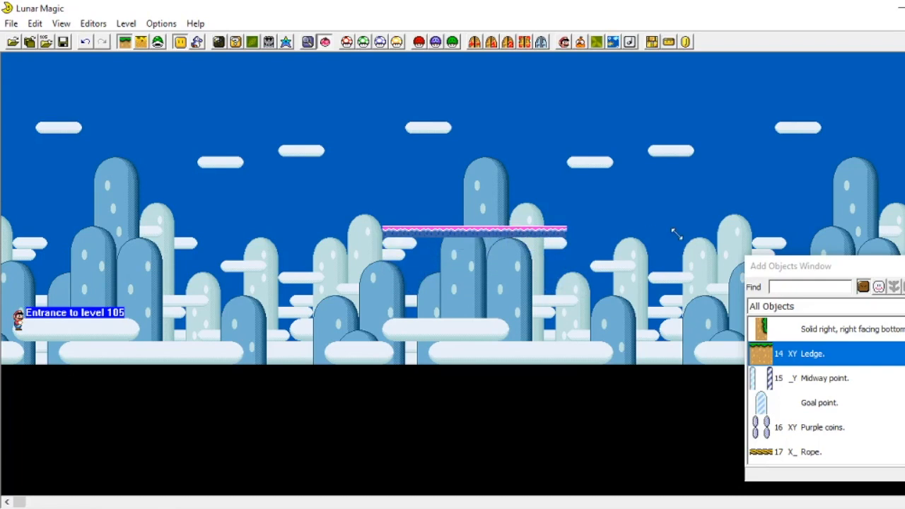
pyautogui.moveTo(493, 238); pyautogui.dragTo(505, 265)
pyautogui.rightClick(506, 265)
pyautogui.press('Delete')
pyautogui.click(495, 243)
pyautogui.press('Delete')
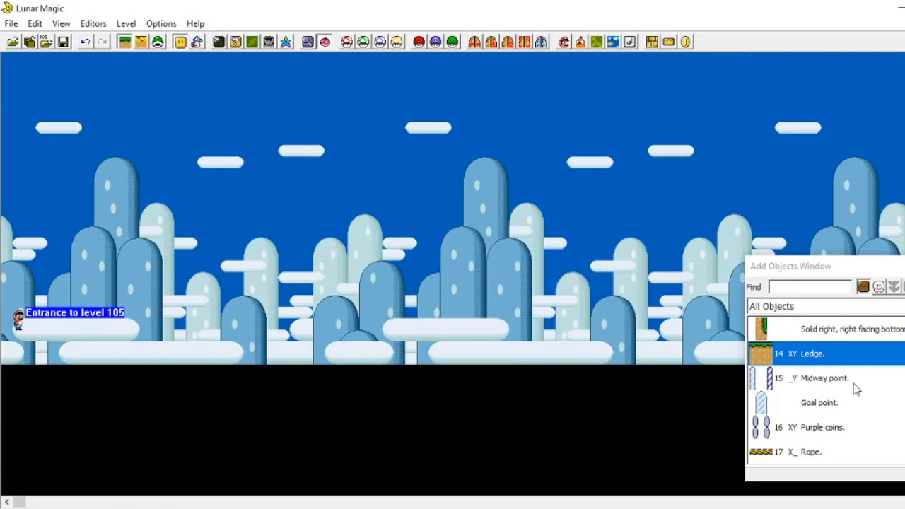
# Step: Place a 21 Wide-scale ground ledge as the floor starting at the level entrance
pyautogui.scroll(-10, 884, 357)
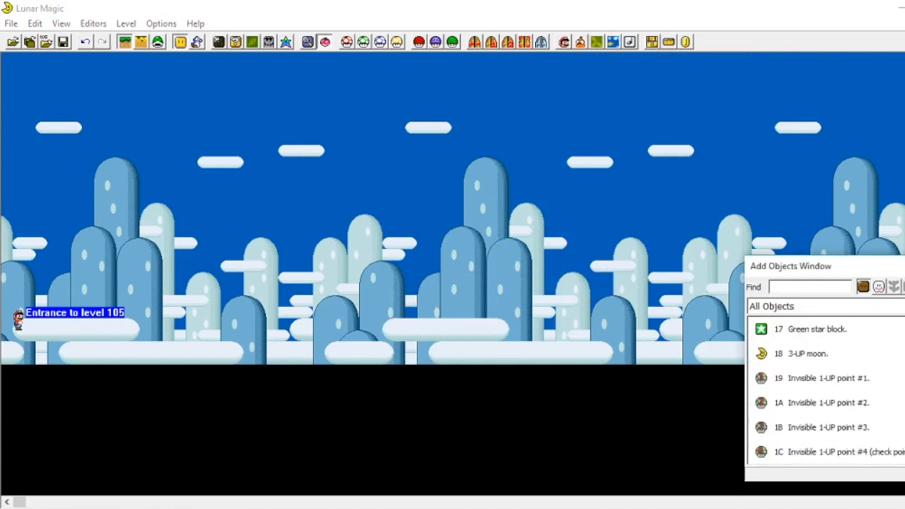
pyautogui.scroll(-13, 884, 357)
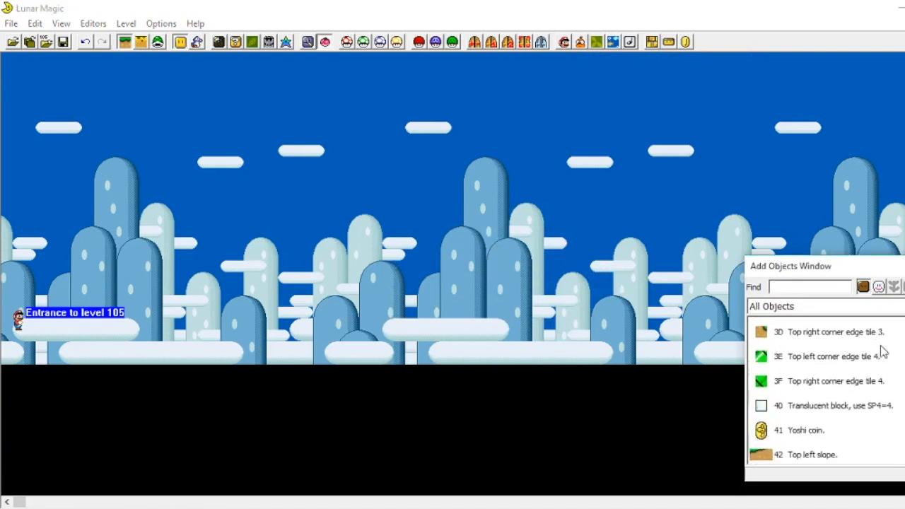
pyautogui.scroll(-10, 883, 352)
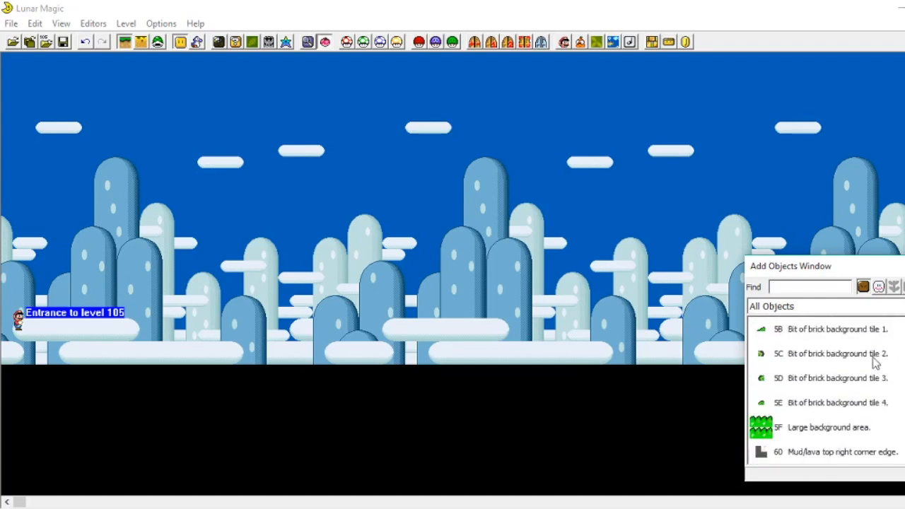
pyautogui.scroll(15, 826, 389)
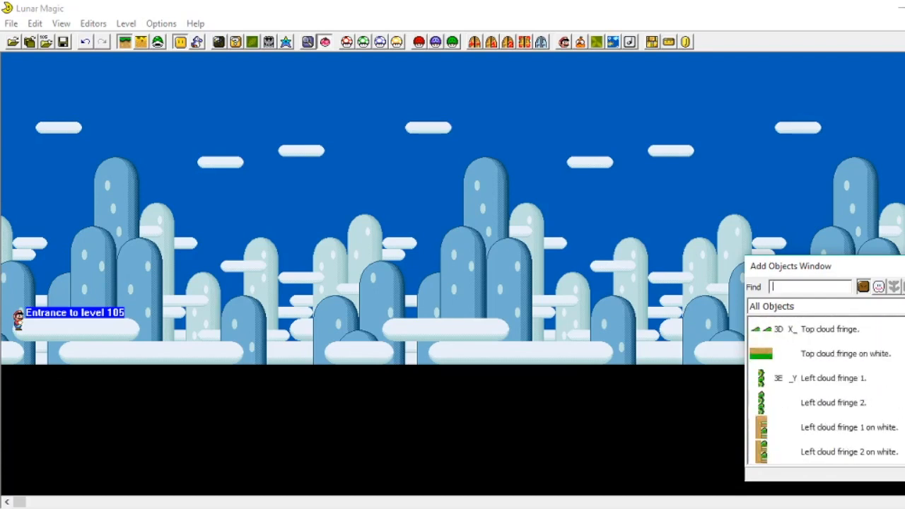
pyautogui.scroll(8, 799, 393)
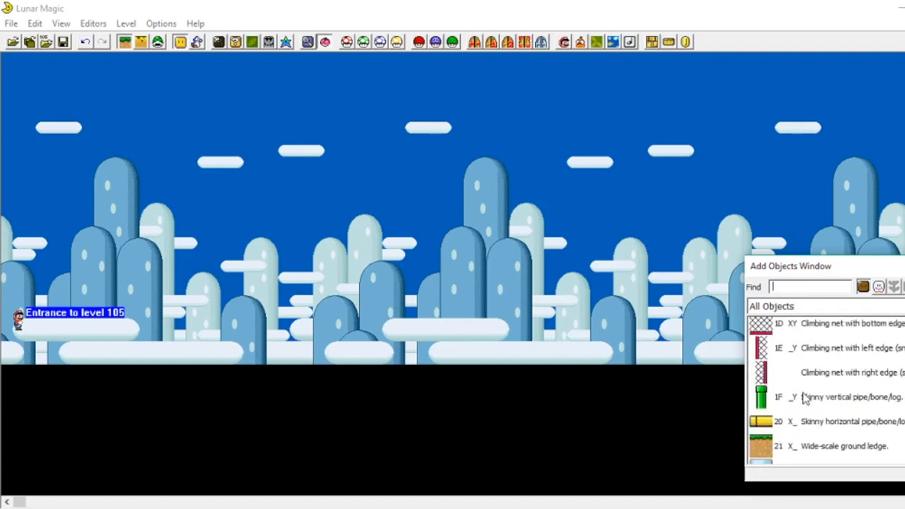
pyautogui.scroll(-1, 799, 393)
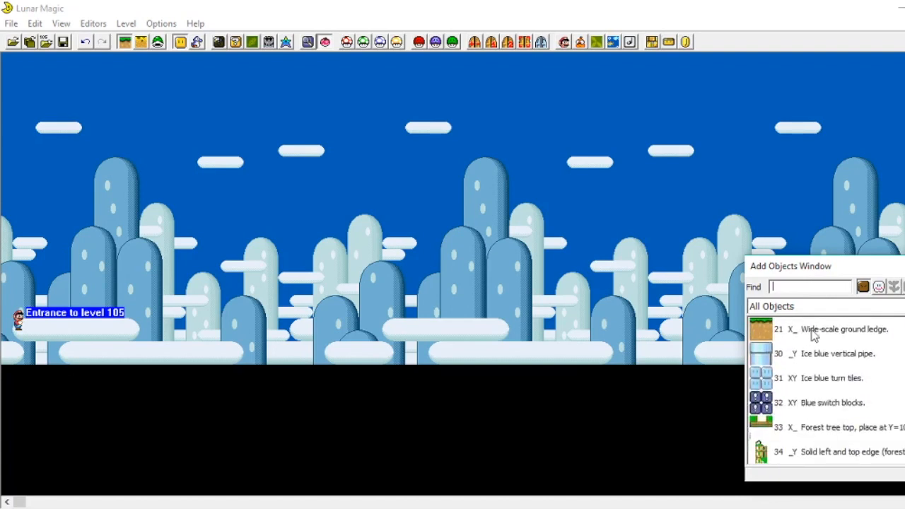
pyautogui.click(813, 332)
pyautogui.moveTo(869, 341); pyautogui.dragTo(41, 344)
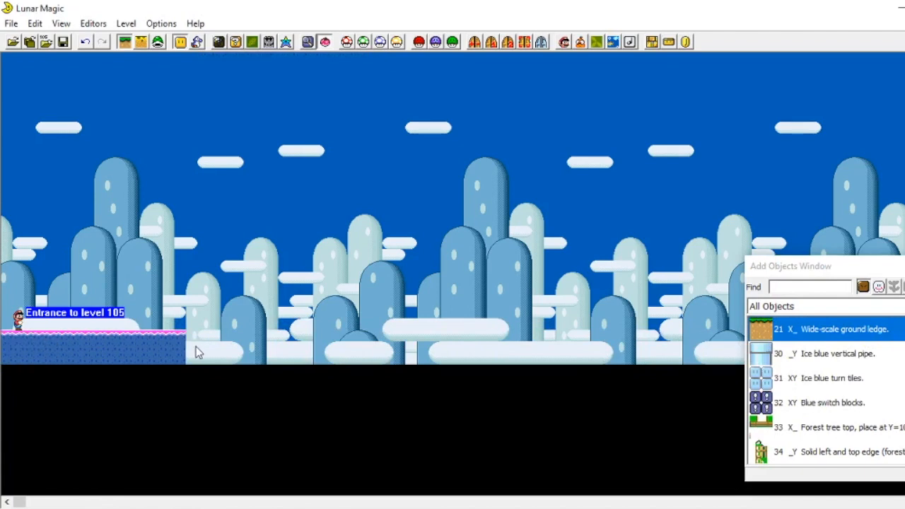
pyautogui.moveTo(185, 346); pyautogui.dragTo(824, 363)
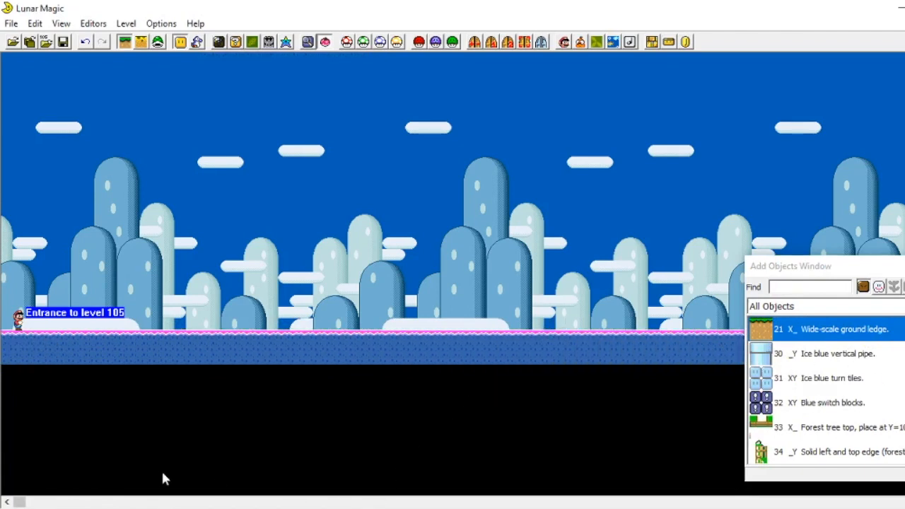
# Step: Extend the ground ledge further to the right across the level
pyautogui.moveTo(23, 502); pyautogui.dragTo(159, 403)
pyautogui.moveTo(218, 345); pyautogui.dragTo(902, 360)
pyautogui.hscroll(3, 568, 246)
pyautogui.moveTo(186, 502); pyautogui.dragTo(360, 501)
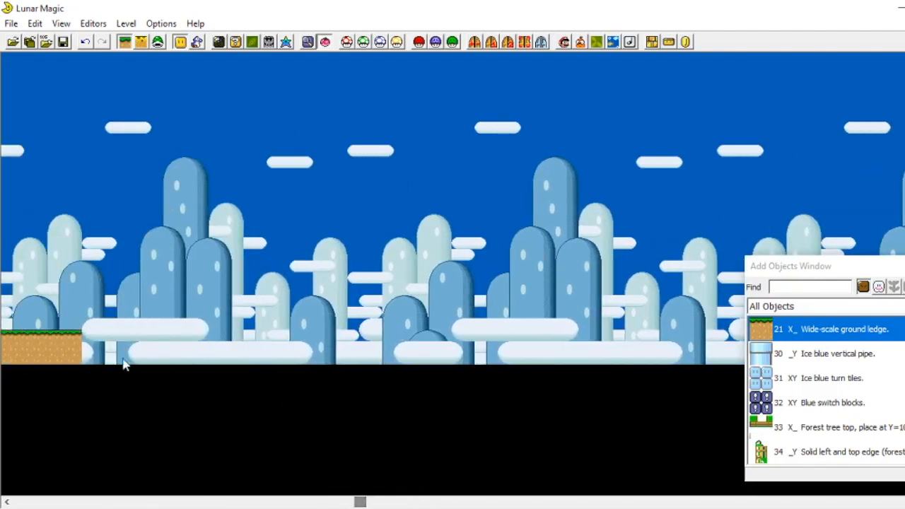
pyautogui.click(84, 345)
pyautogui.moveTo(83, 346); pyautogui.dragTo(839, 354)
pyautogui.moveTo(377, 502); pyautogui.dragTo(516, 502)
pyautogui.moveTo(264, 344); pyautogui.dragTo(699, 337)
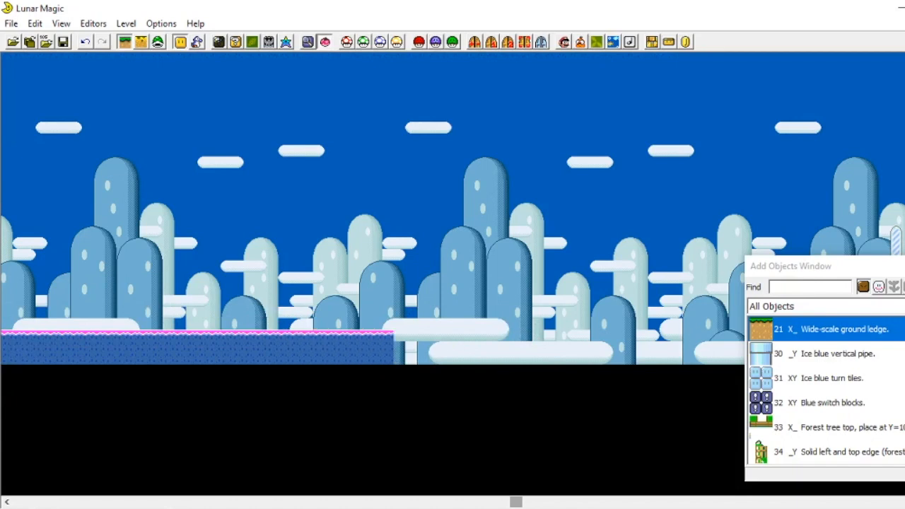
pyautogui.click(386, 263)
# Step: Add another ground ledge section continuing the floor to the right
pyautogui.hscroll(-1, 385, 312)
pyautogui.hscroll(-10, 386, 312)
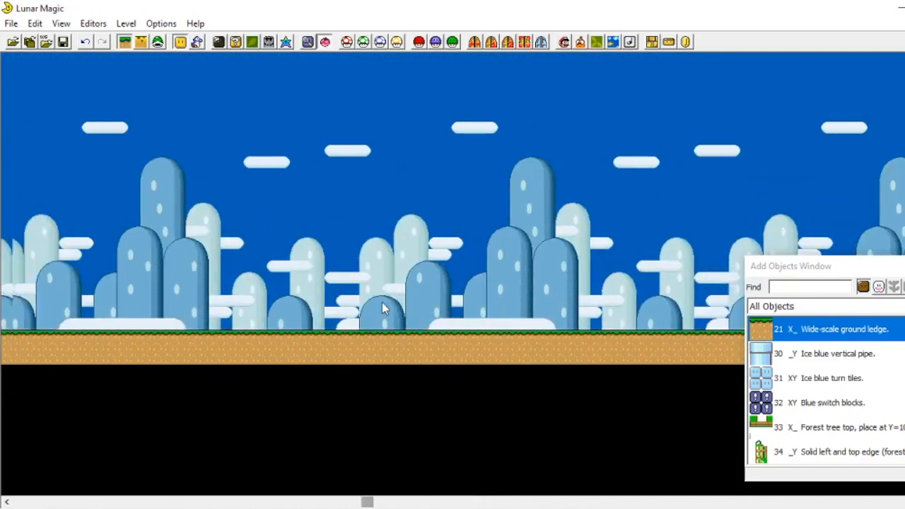
pyautogui.hscroll(-8, 382, 297)
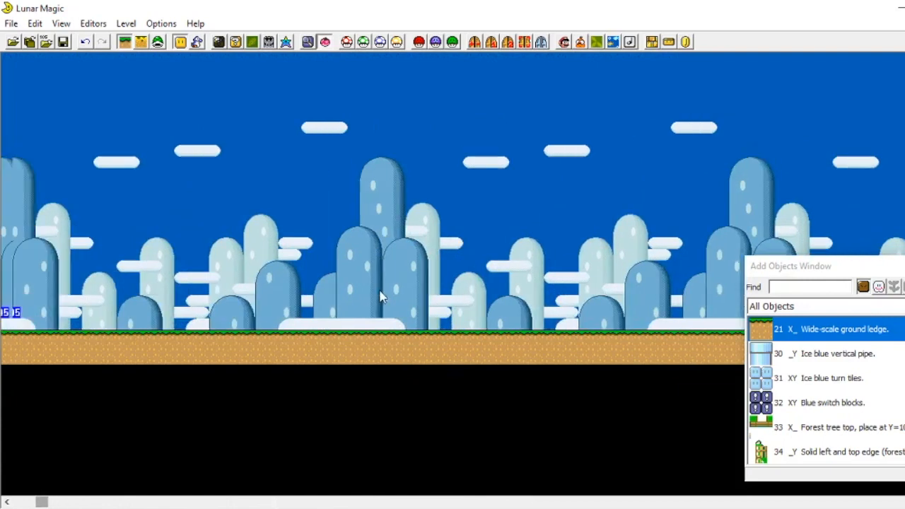
pyautogui.click(125, 350)
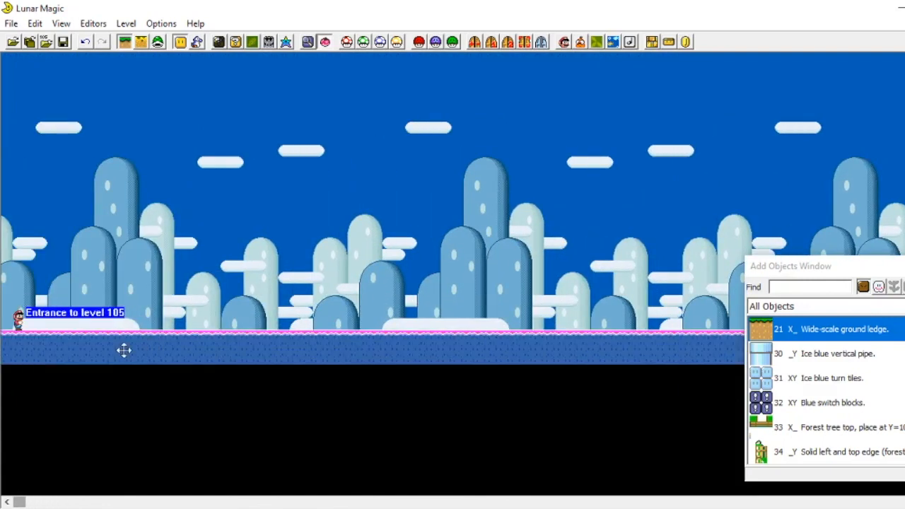
pyautogui.click(196, 290)
pyautogui.hscroll(4, 212, 276)
pyautogui.hscroll(20, 219, 266)
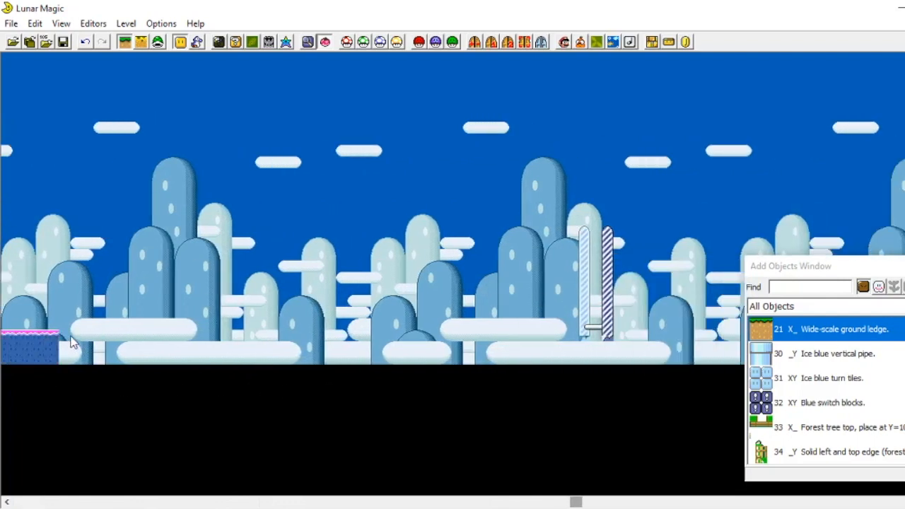
pyautogui.rightClick(66, 337)
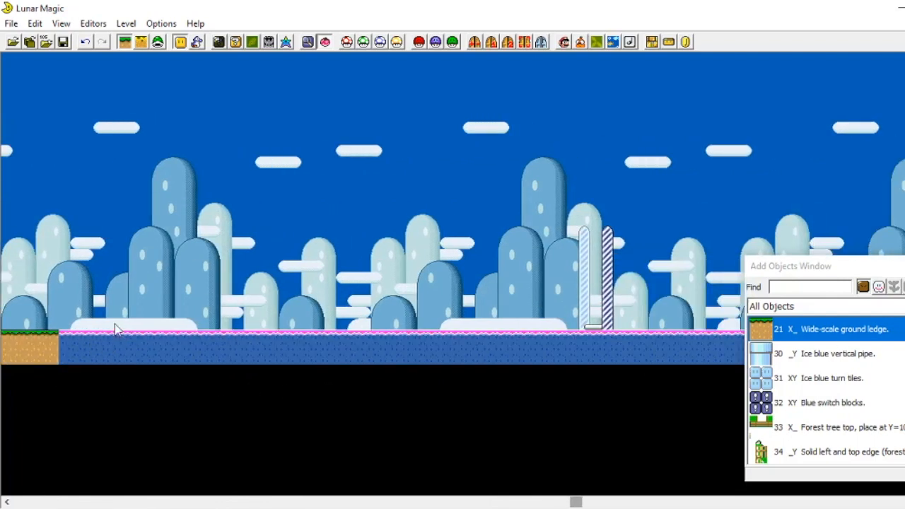
pyautogui.click(163, 322)
# Step: Place a 14 XY Ledge on the ground near the start and size it into a raised block
pyautogui.hscroll(10, 206, 318)
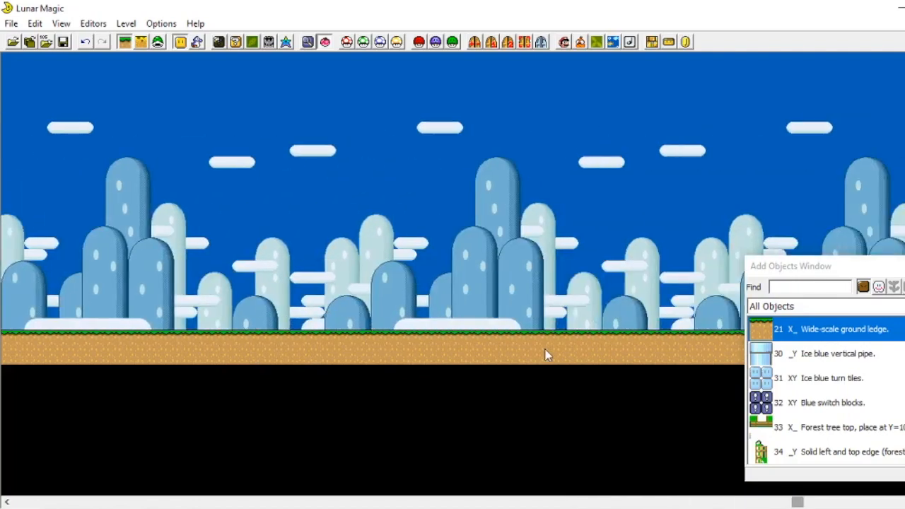
pyautogui.hscroll(8, 545, 349)
pyautogui.hscroll(-8, 544, 348)
pyautogui.hscroll(-15, 540, 346)
pyautogui.hscroll(-14, 548, 338)
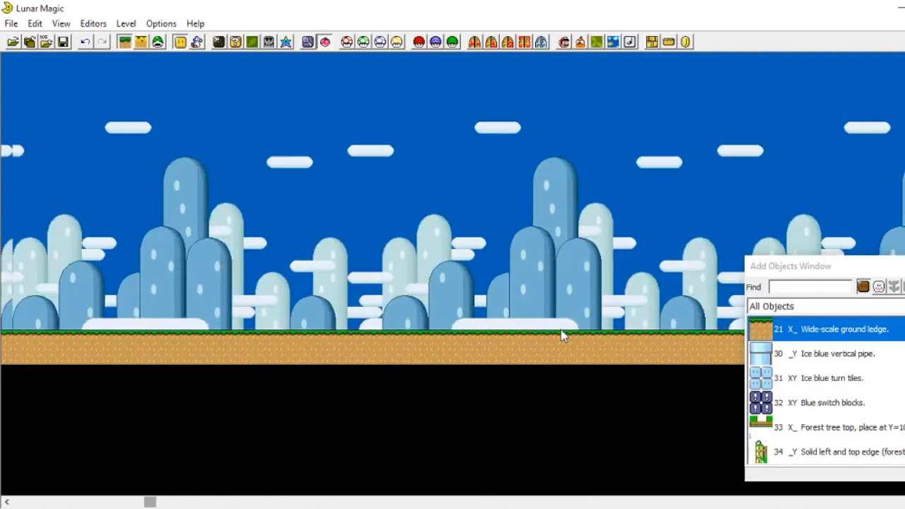
pyautogui.hscroll(-6, 560, 336)
pyautogui.scroll(10, 802, 385)
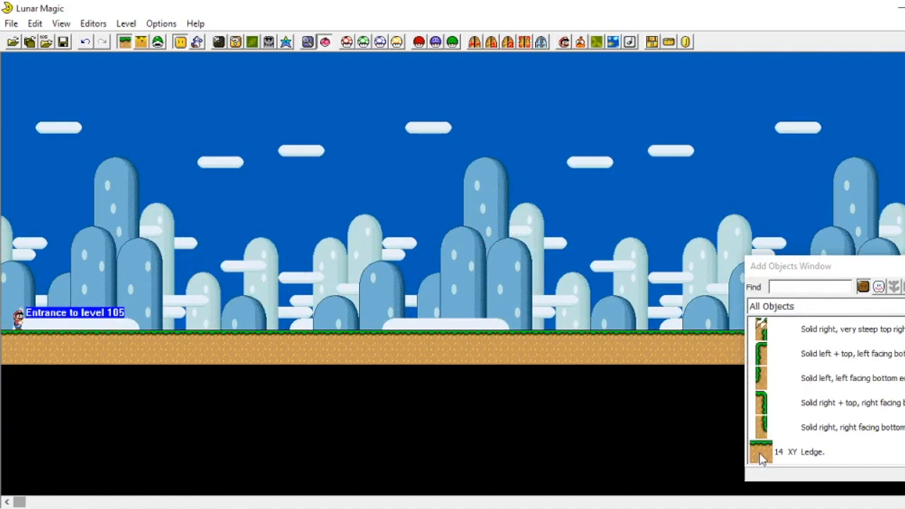
pyautogui.click(764, 453)
pyautogui.rightClick(253, 266)
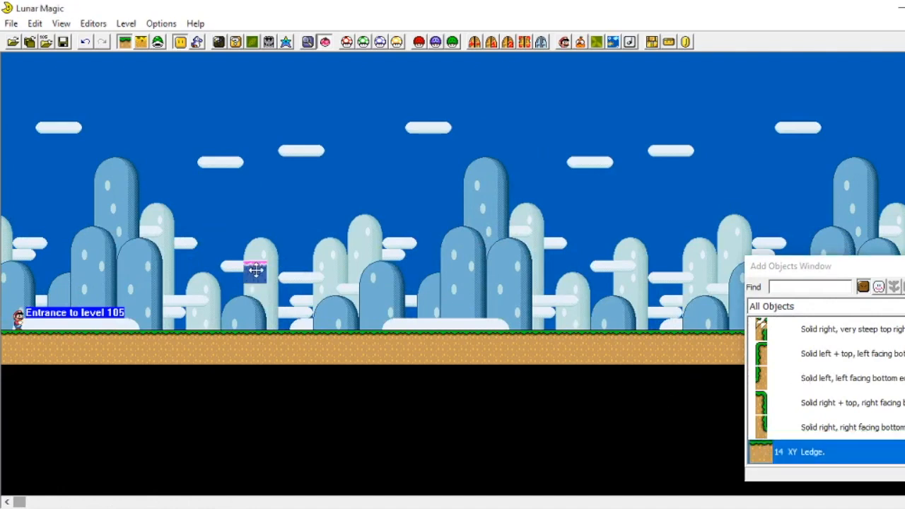
pyautogui.moveTo(263, 278); pyautogui.dragTo(306, 322)
pyautogui.click(430, 303)
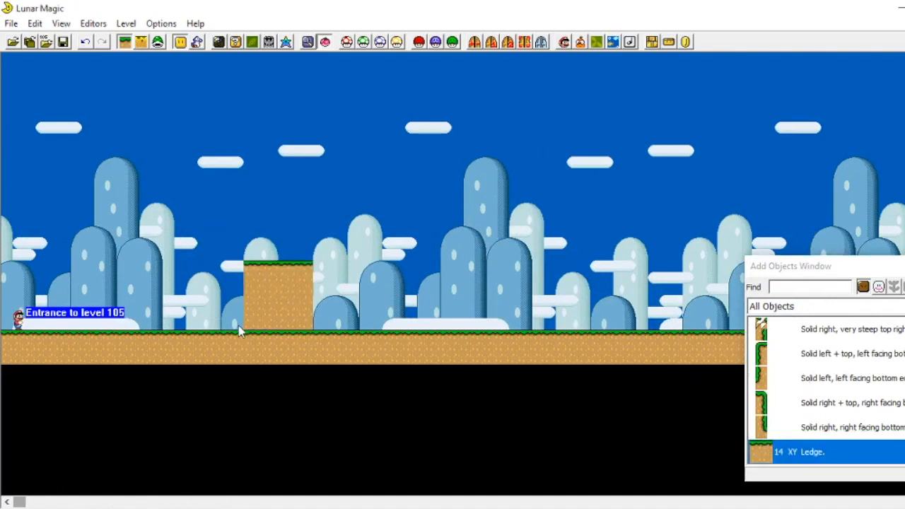
pyautogui.moveTo(279, 288); pyautogui.dragTo(285, 309)
pyautogui.click(339, 281)
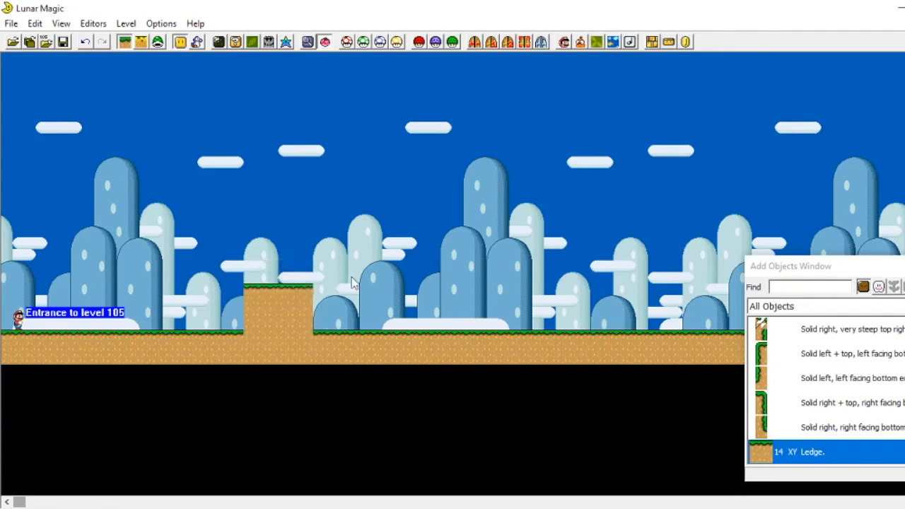
# Step: Add a Solid left + top edge piece along the raised block's left side
pyautogui.click(765, 422)
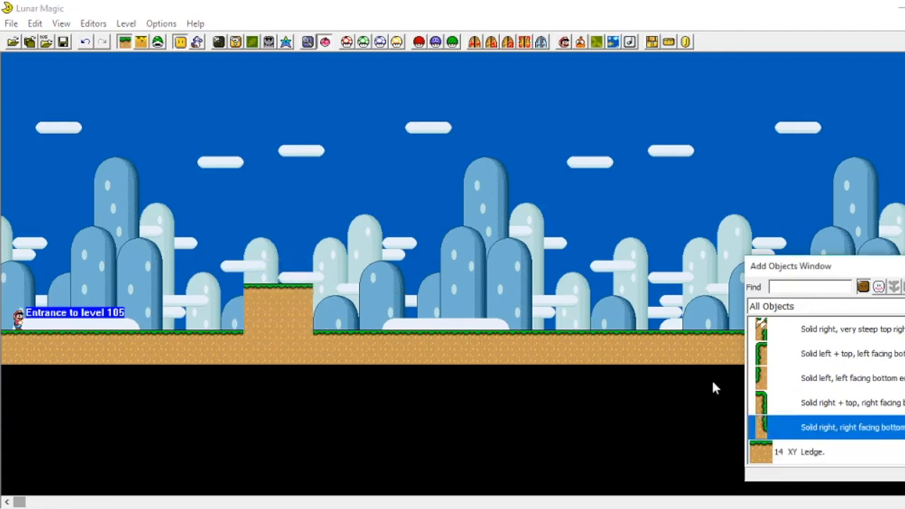
pyautogui.moveTo(761, 359); pyautogui.dragTo(318, 227)
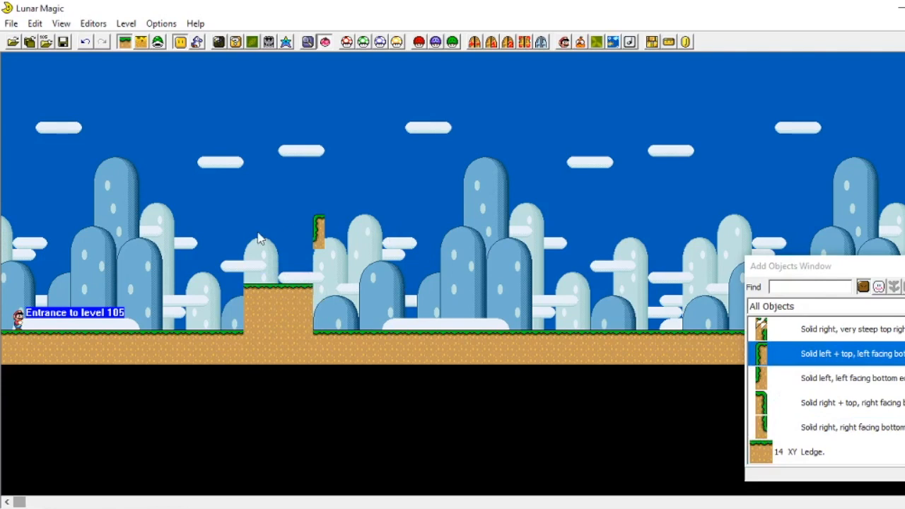
pyautogui.click(319, 235)
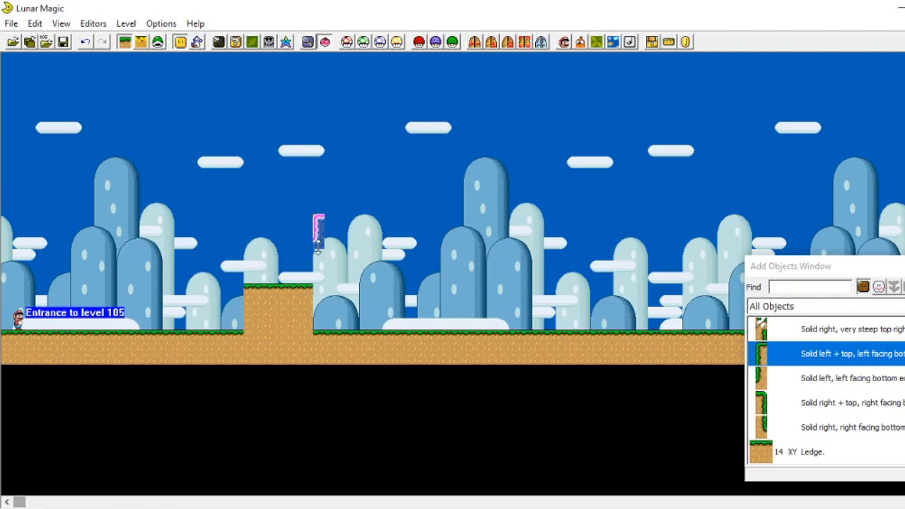
pyautogui.moveTo(316, 244); pyautogui.dragTo(243, 313)
pyautogui.click(410, 235)
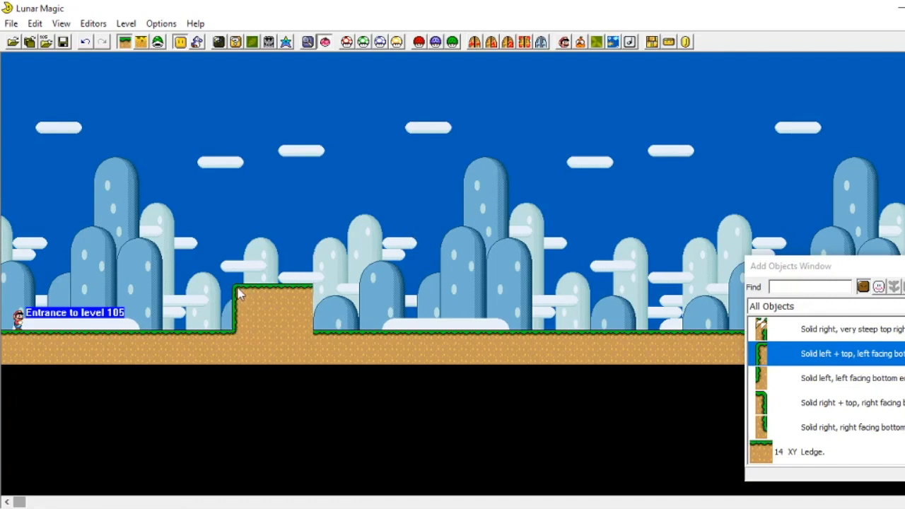
pyautogui.moveTo(237, 310)
pyautogui.mouseDown()
pyautogui.moveTo(235, 324)
pyautogui.moveTo(237, 312)
pyautogui.mouseUp()
pyautogui.click(208, 316)
# Step: Add a Solid right + top edge piece along the raised block's right side
pyautogui.click(283, 311)
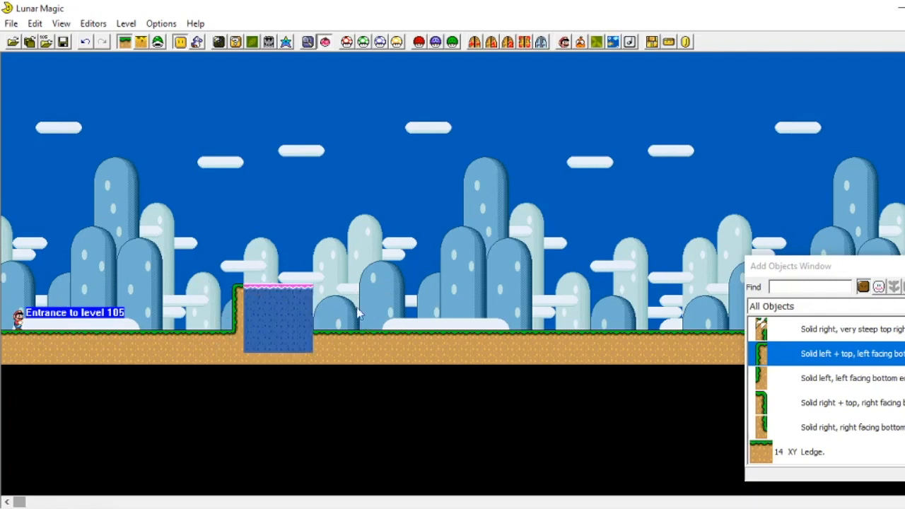
pyautogui.click(783, 381)
pyautogui.click(785, 411)
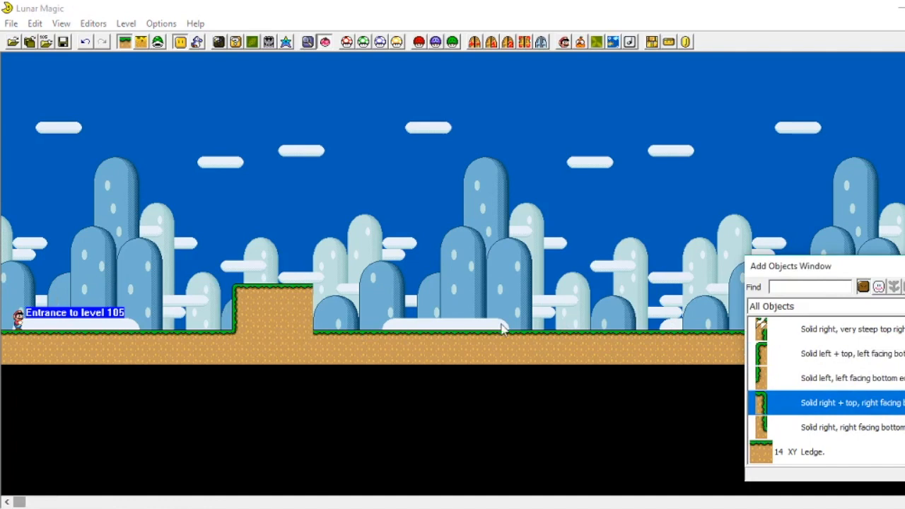
pyautogui.moveTo(405, 288); pyautogui.dragTo(320, 332)
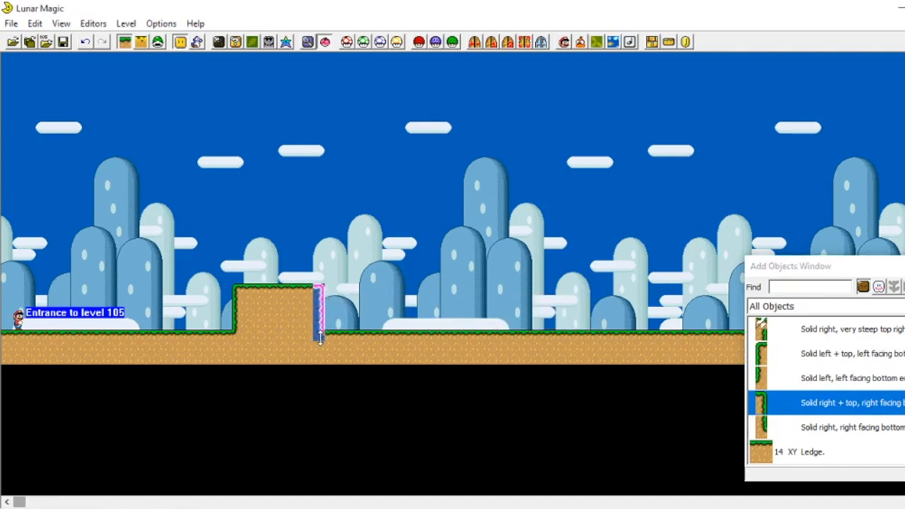
pyautogui.click(358, 311)
pyautogui.scroll(10, 813, 410)
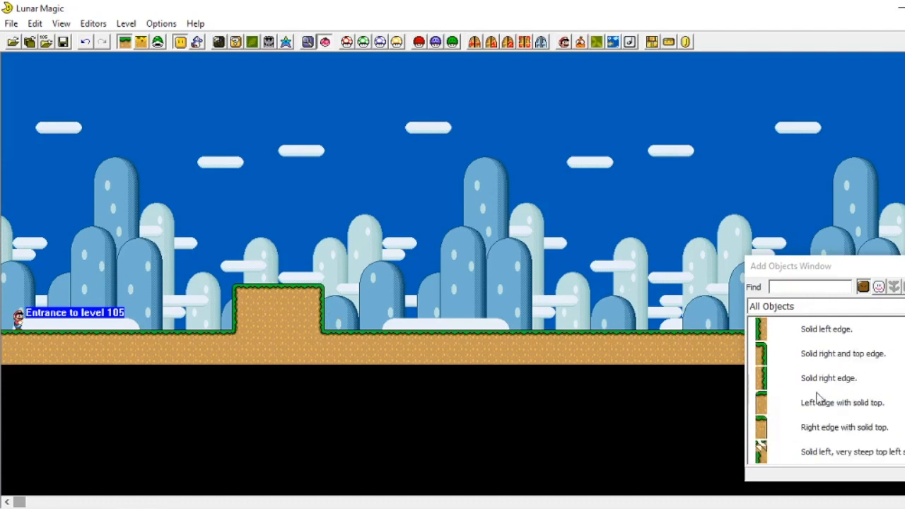
pyautogui.scroll(5, 789, 368)
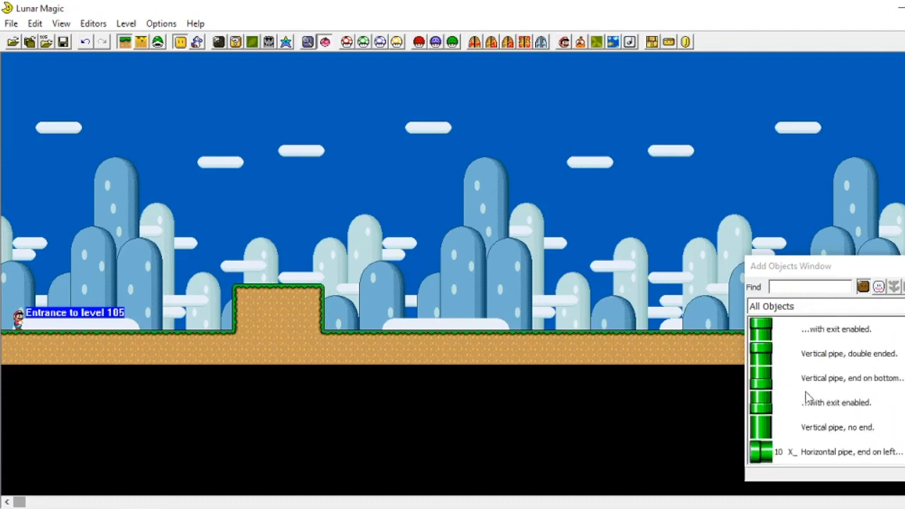
# Step: Place a Walk-through dirt object on the ground to the right and size it into a raised block
pyautogui.click(774, 382)
pyautogui.rightClick(495, 237)
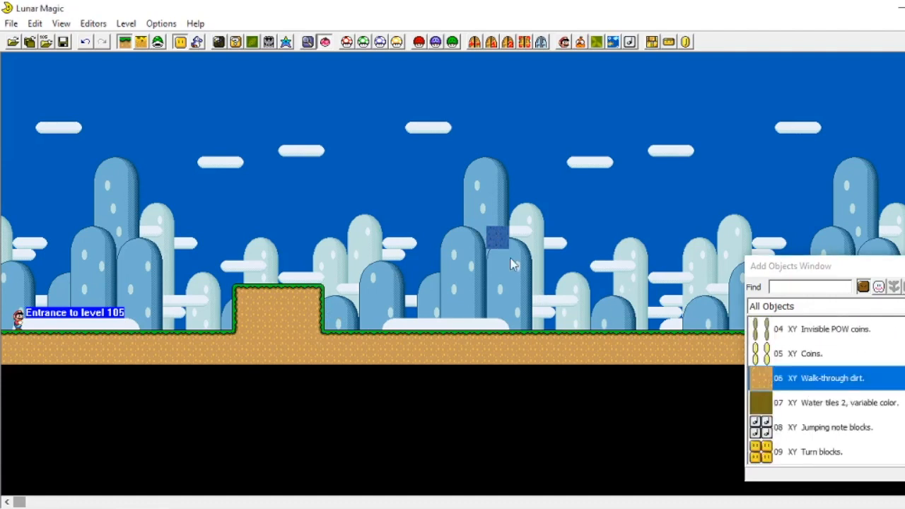
pyautogui.moveTo(507, 247); pyautogui.dragTo(578, 282)
pyautogui.moveTo(556, 247); pyautogui.dragTo(563, 316)
pyautogui.click(585, 280)
# Step: Add a Left edge piece along the dirt block's left side
pyautogui.scroll(-5, 793, 368)
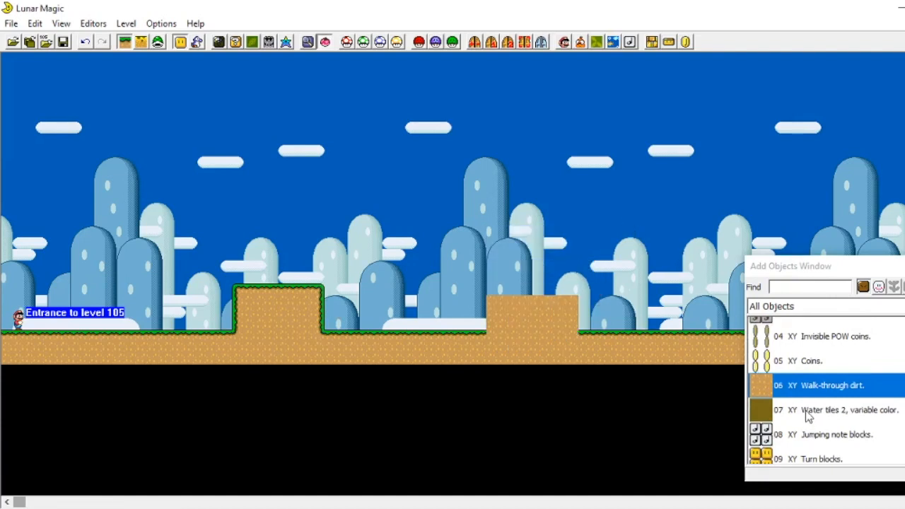
pyautogui.scroll(-5, 822, 371)
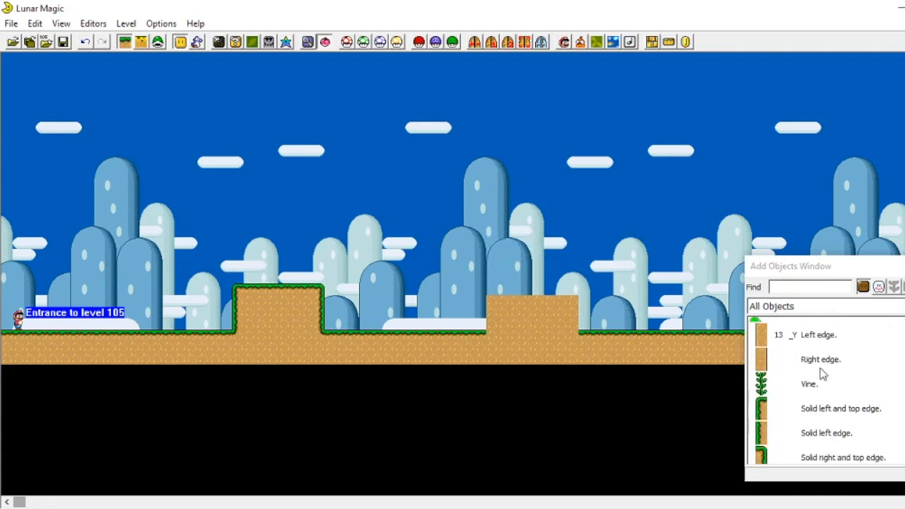
pyautogui.scroll(2, 767, 364)
pyautogui.click(767, 368)
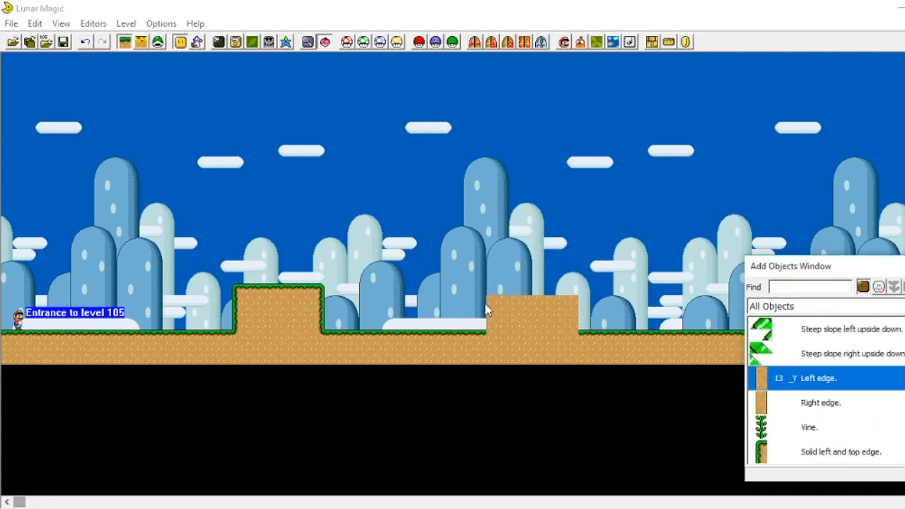
pyautogui.click(481, 306)
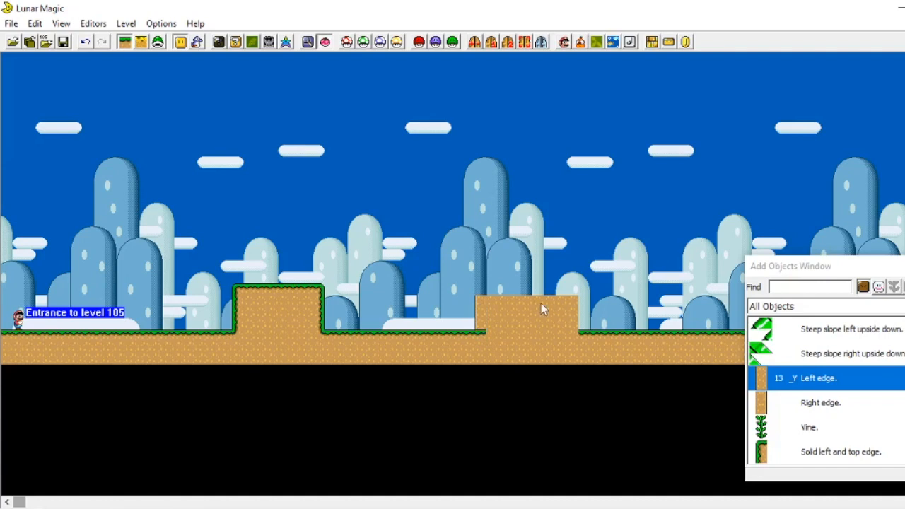
pyautogui.click(524, 321)
pyautogui.moveTo(536, 351); pyautogui.dragTo(536, 323)
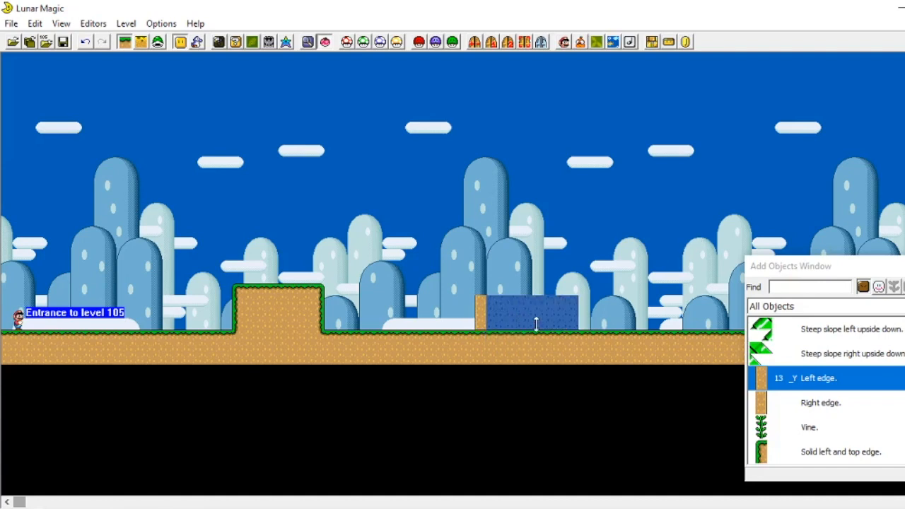
pyautogui.moveTo(638, 261); pyautogui.dragTo(643, 272)
# Step: Add a Right edge piece along the dirt block's right side
pyautogui.click(756, 401)
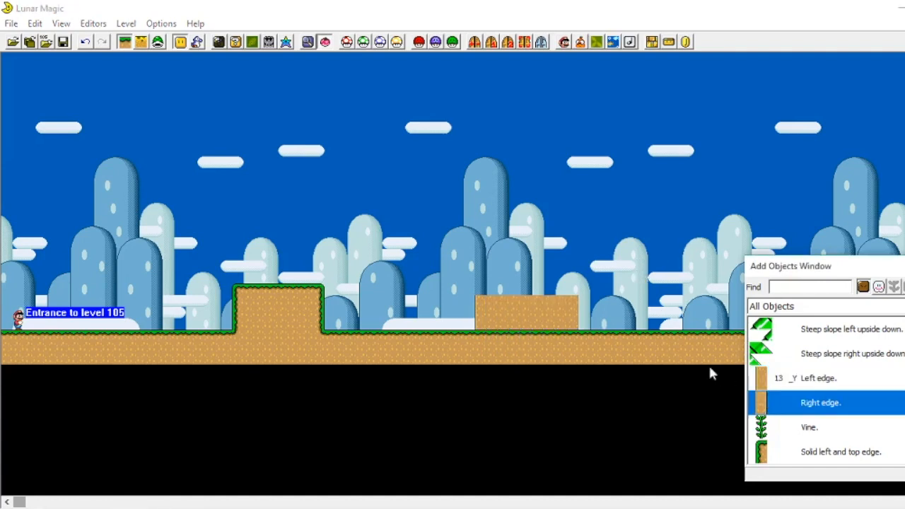
pyautogui.rightClick(586, 302)
pyautogui.moveTo(586, 315); pyautogui.dragTo(586, 321)
pyautogui.click(629, 258)
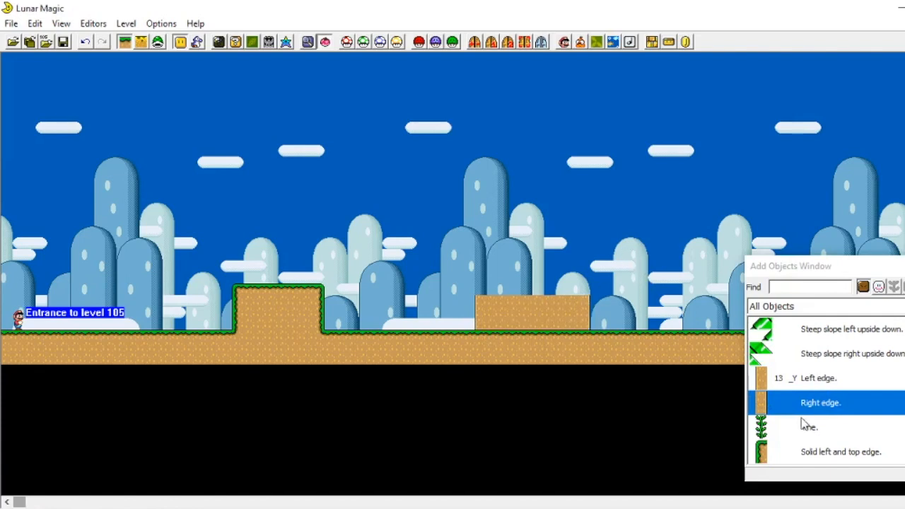
# Step: Add a Left edge with solid top piece at the dirt block's upper-left corner
pyautogui.scroll(-2, 788, 444)
pyautogui.scroll(2, 788, 444)
pyautogui.scroll(-4, 785, 377)
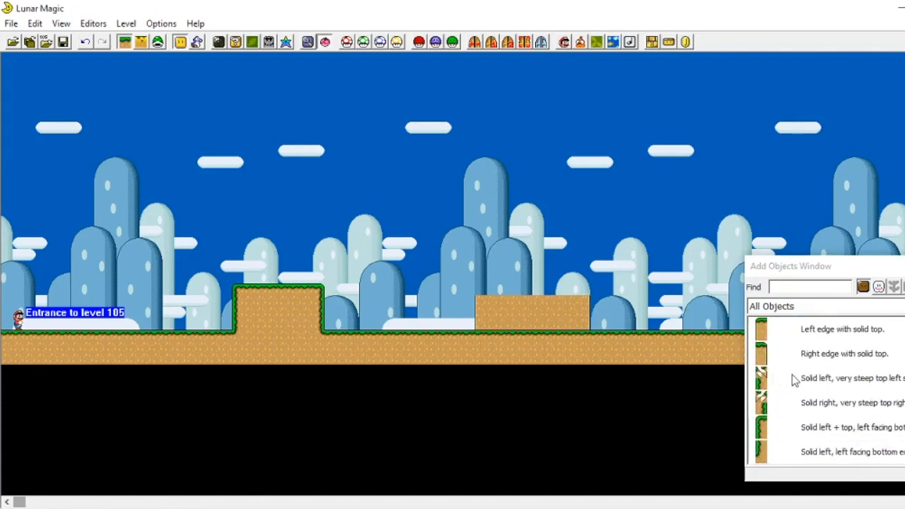
pyautogui.scroll(-3, 805, 465)
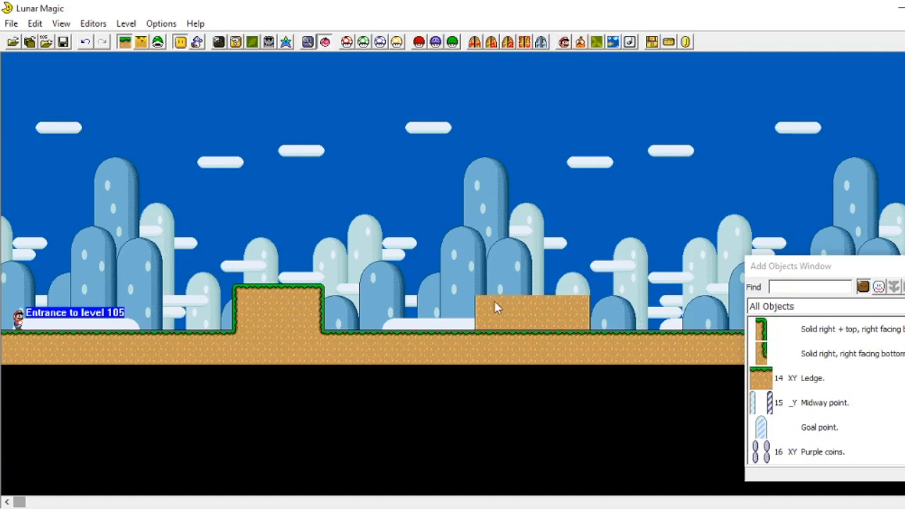
pyautogui.scroll(5, 840, 384)
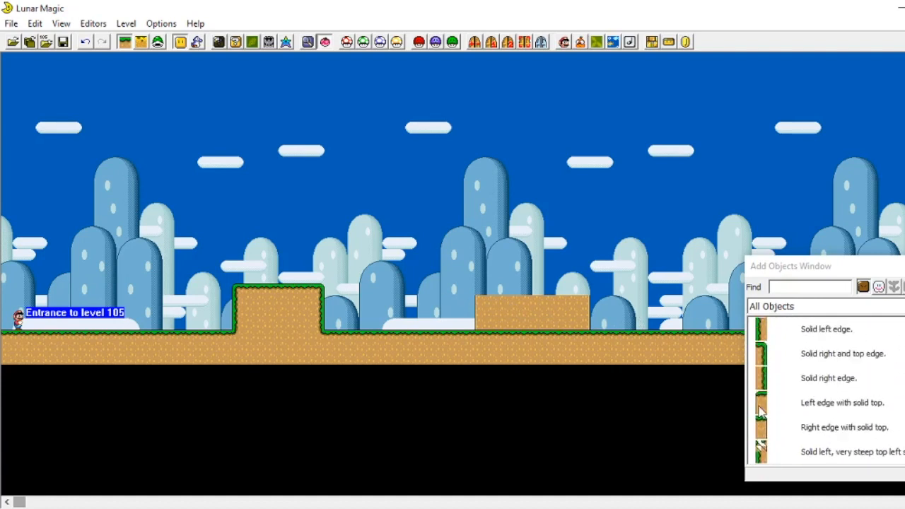
pyautogui.click(813, 403)
pyautogui.rightClick(480, 278)
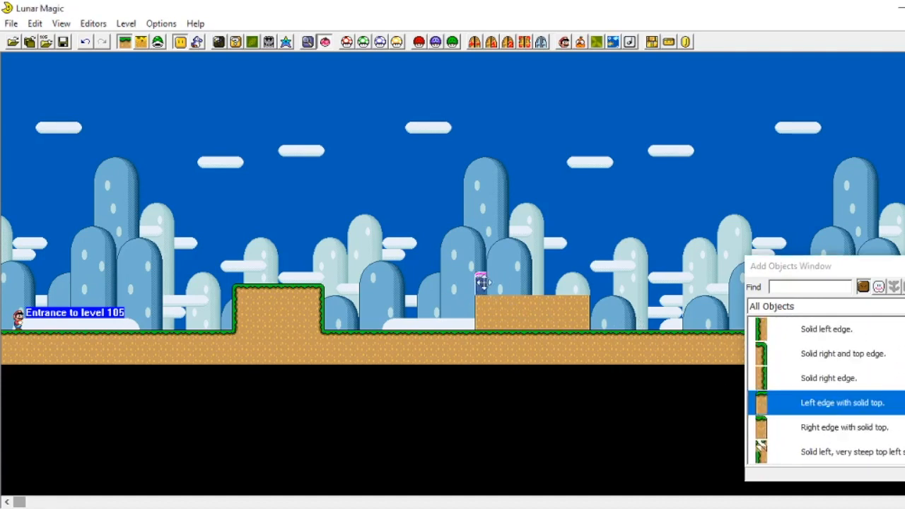
# Step: Add a Right edge with solid top piece at the dirt block's upper-right corner and adjust its height
pyautogui.click(771, 433)
pyautogui.rightClick(585, 286)
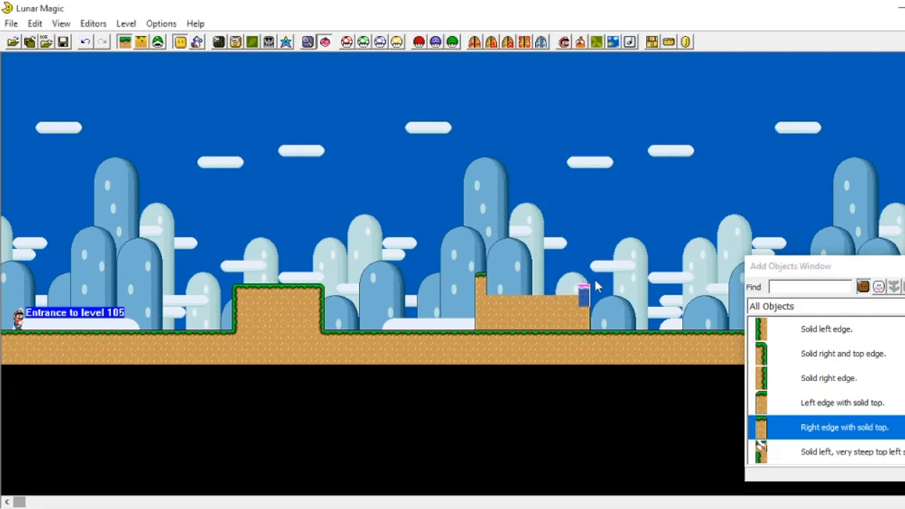
pyautogui.moveTo(584, 293); pyautogui.dragTo(584, 285)
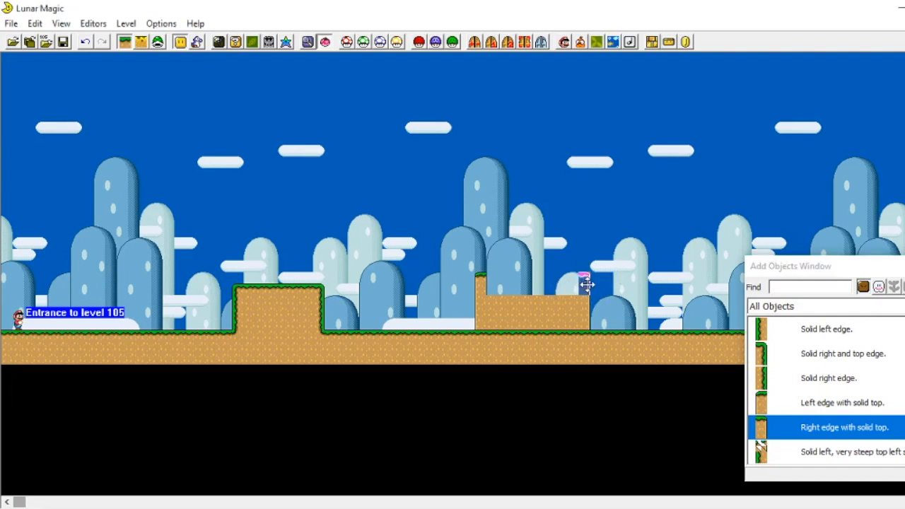
pyautogui.scroll(7, 826, 391)
pyautogui.click(586, 280)
pyautogui.moveTo(586, 277)
pyautogui.mouseDown()
pyautogui.moveTo(644, 275)
pyautogui.moveTo(643, 325)
pyautogui.moveTo(645, 285)
pyautogui.moveTo(588, 281)
pyautogui.mouseUp()
pyautogui.moveTo(588, 309)
pyautogui.mouseDown()
pyautogui.moveTo(586, 339)
pyautogui.moveTo(632, 311)
pyautogui.moveTo(588, 320)
pyautogui.mouseUp()
pyautogui.click(620, 285)
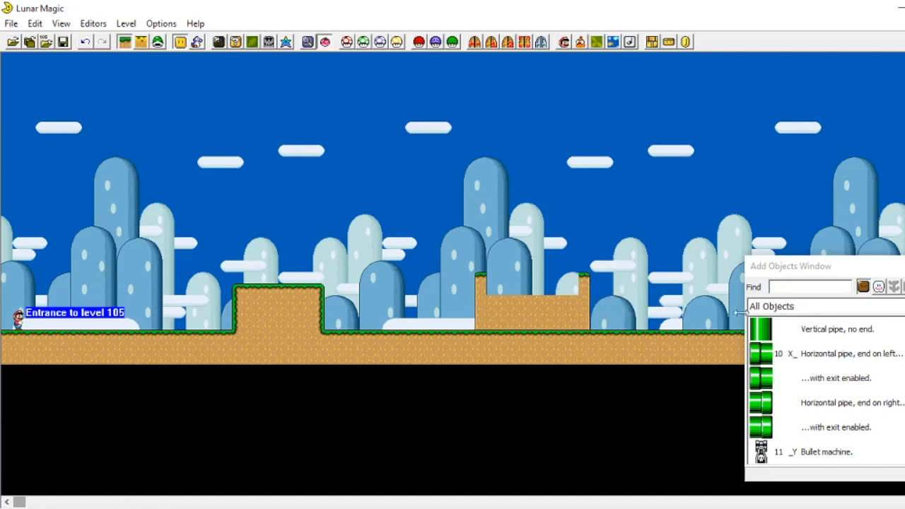
# Step: Lay a 14 XY Ledge across the dirt block's top to give it a grassy surface
pyautogui.scroll(-10, 845, 382)
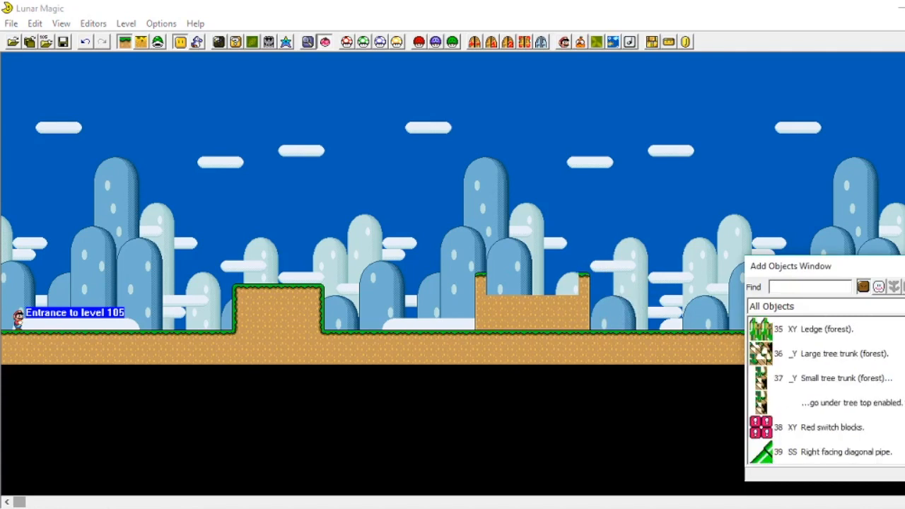
pyautogui.click(764, 380)
pyautogui.scroll(5, 863, 368)
pyautogui.scroll(4, 863, 375)
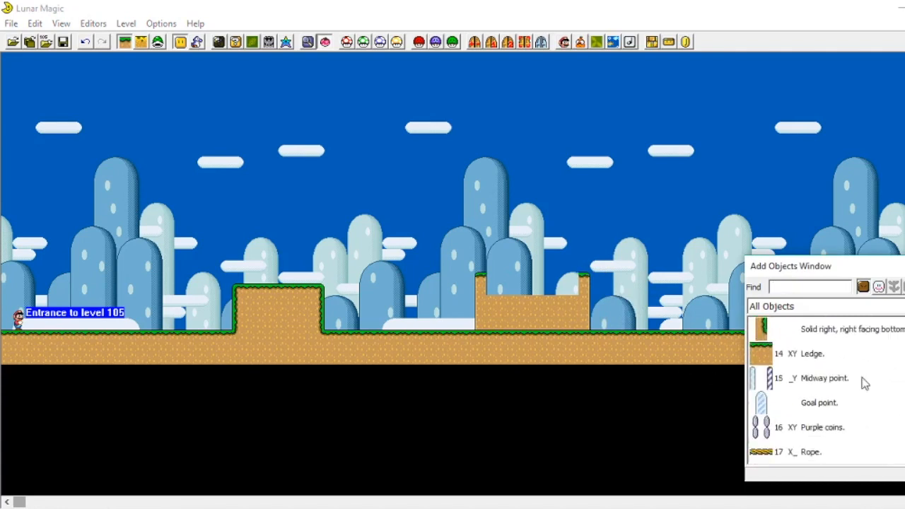
pyautogui.click(778, 356)
pyautogui.click(503, 283)
pyautogui.moveTo(509, 285); pyautogui.dragTo(571, 285)
pyautogui.click(629, 229)
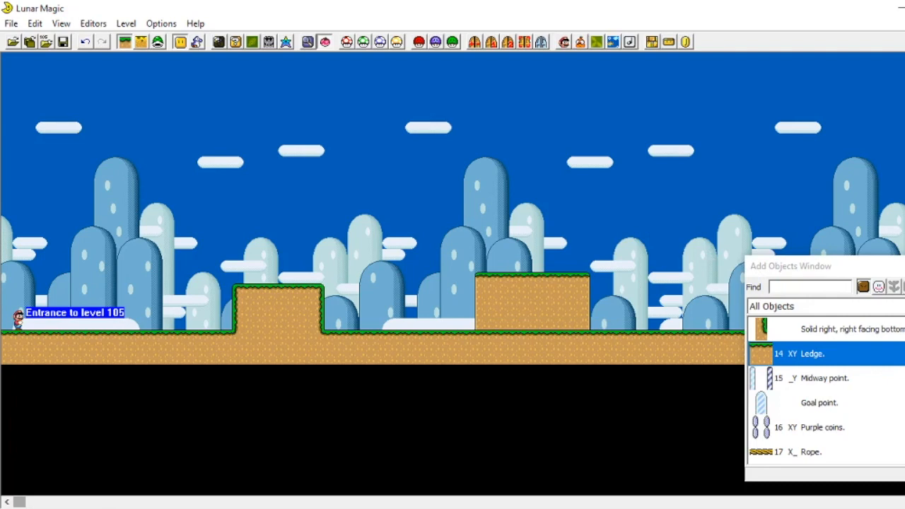
# Step: Browse the object list for further ground pieces to use
pyautogui.scroll(10, 825, 389)
pyautogui.scroll(-2, 590, 302)
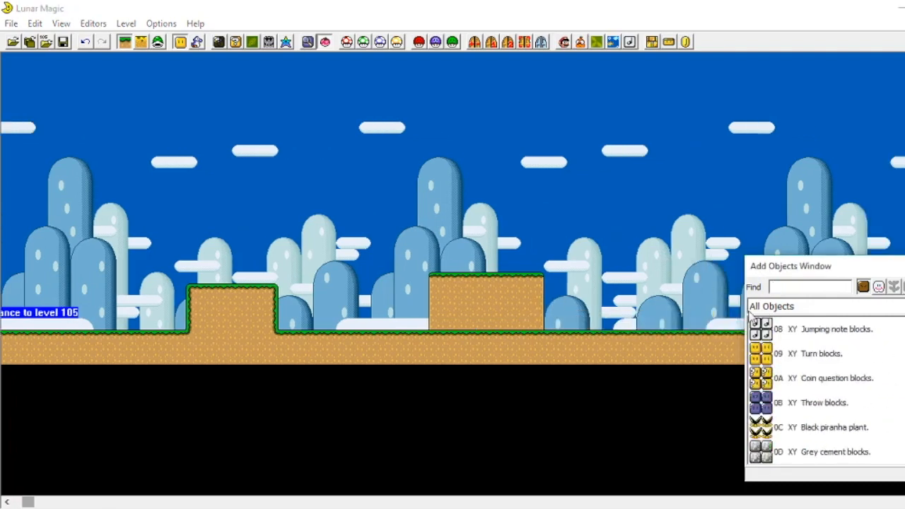
pyautogui.scroll(2, 477, 306)
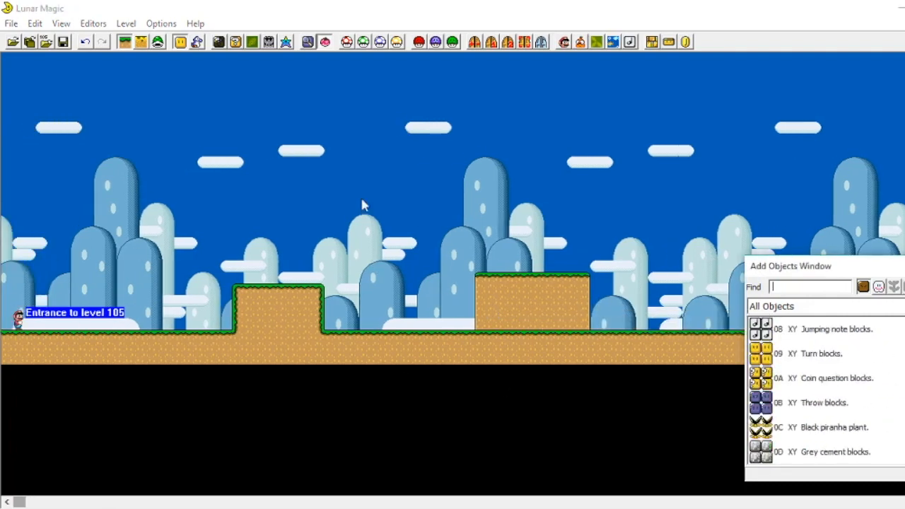
pyautogui.scroll(-8, 665, 357)
pyautogui.scroll(5, 835, 382)
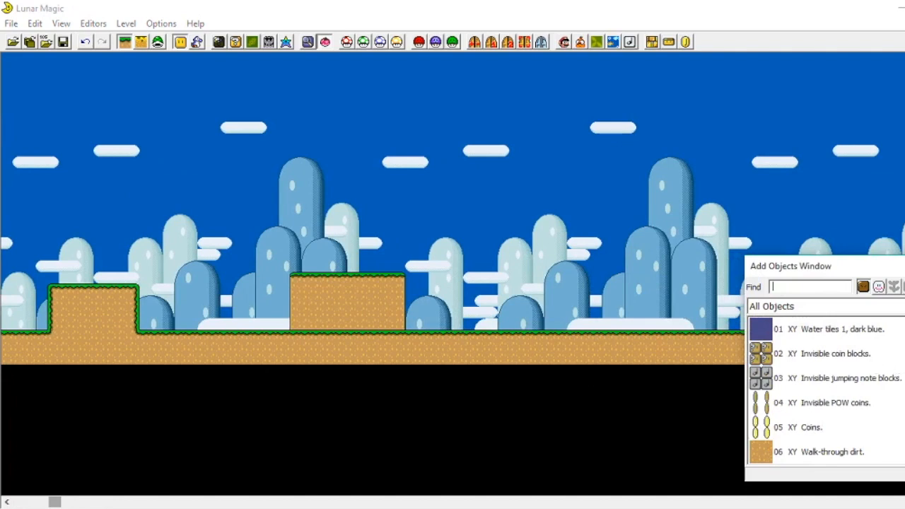
pyautogui.scroll(-20, 824, 390)
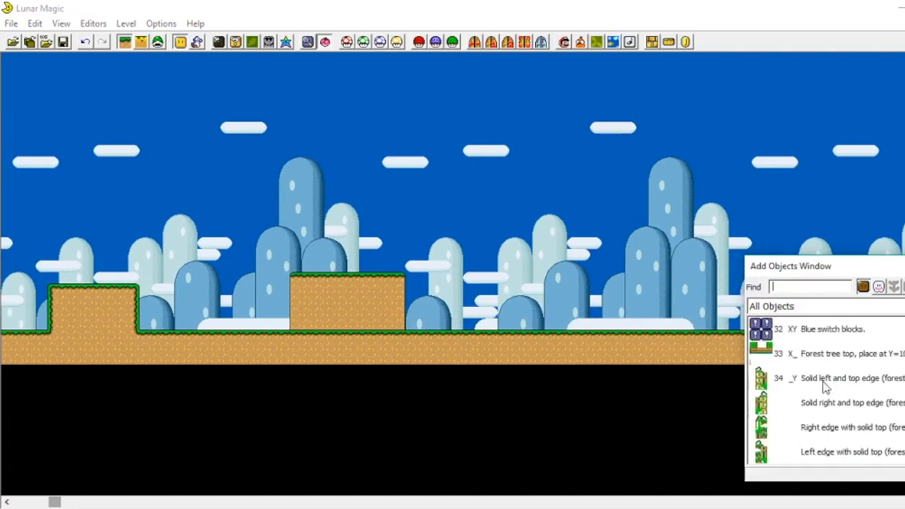
pyautogui.scroll(5, 798, 388)
pyautogui.click(774, 408)
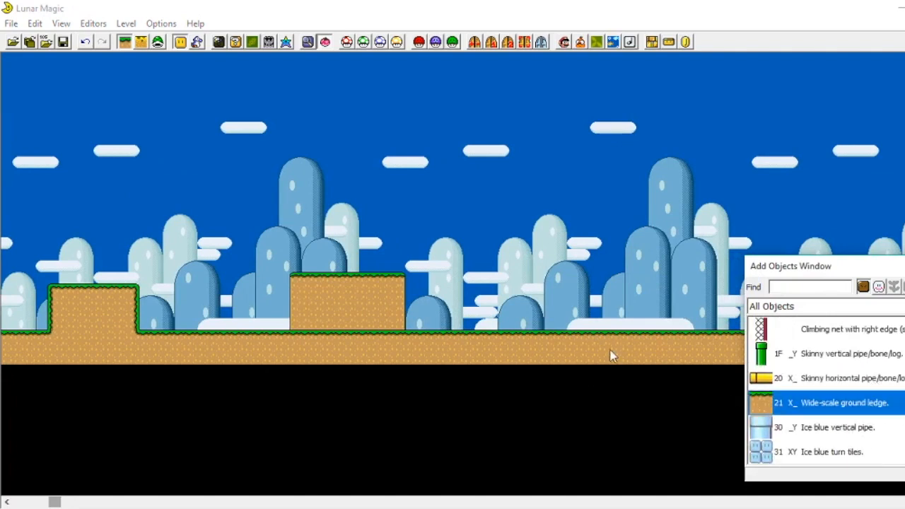
pyautogui.scroll(-4, 548, 320)
pyautogui.scroll(12, 798, 379)
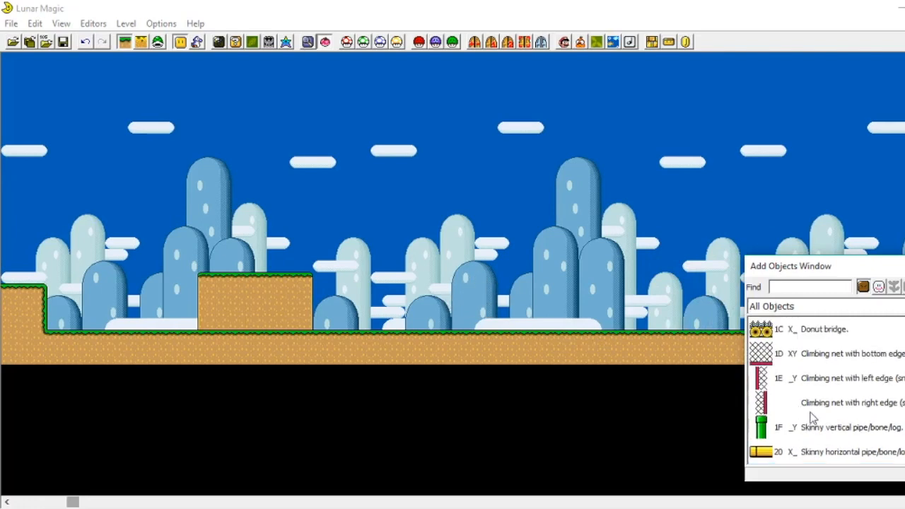
pyautogui.scroll(3, 771, 414)
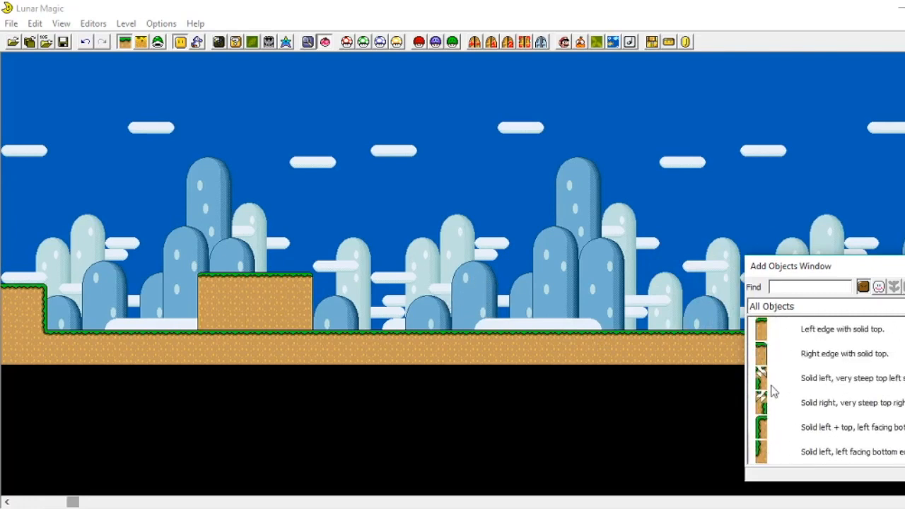
pyautogui.scroll(2, 768, 351)
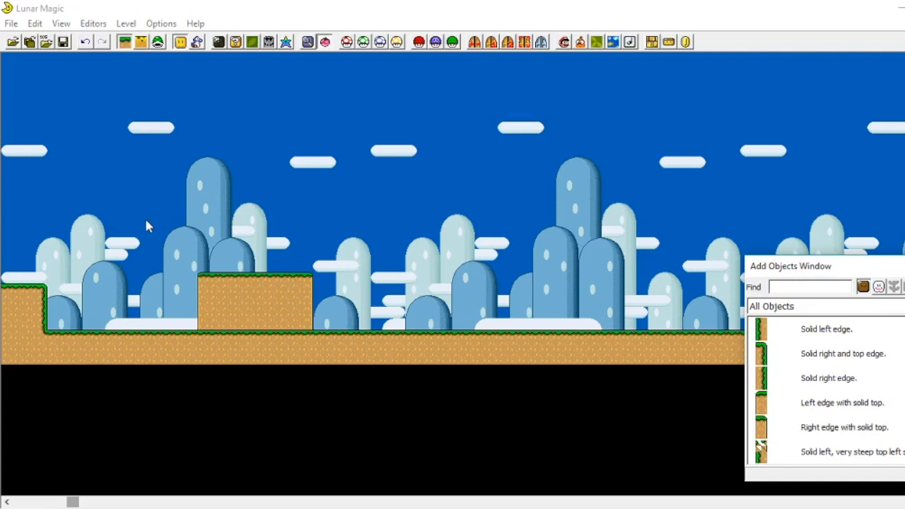
# Step: Copy the raised dirt block and place the copy further to the right
pyautogui.moveTo(146, 225); pyautogui.dragTo(378, 323)
pyautogui.moveTo(210, 279); pyautogui.dragTo(431, 288)
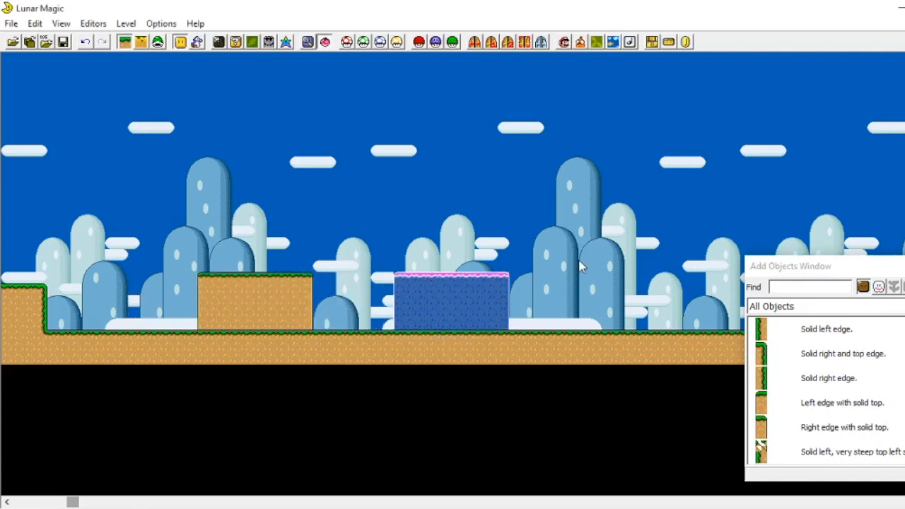
# Step: Paste further copies of the raised block along the floor to the right
pyautogui.rightClick(572, 301)
pyautogui.hscroll(2, 568, 234)
pyautogui.hscroll(-1, 568, 234)
pyautogui.rightClick(515, 301)
pyautogui.rightClick(458, 279)
pyautogui.rightClick(711, 301)
pyautogui.hscroll(10, 691, 252)
# Step: Place a slope and a midway point further along the level's ground
pyautogui.scroll(-12, 776, 382)
pyautogui.click(777, 382)
pyautogui.rightClick(463, 279)
pyautogui.click(785, 404)
pyautogui.rightClick(454, 258)
# Step: Decorate the raised blocks and ground with Bush 3 objects
pyautogui.hscroll(11, 614, 297)
pyautogui.scroll(-5, 812, 397)
pyautogui.click(809, 381)
pyautogui.rightClick(457, 346)
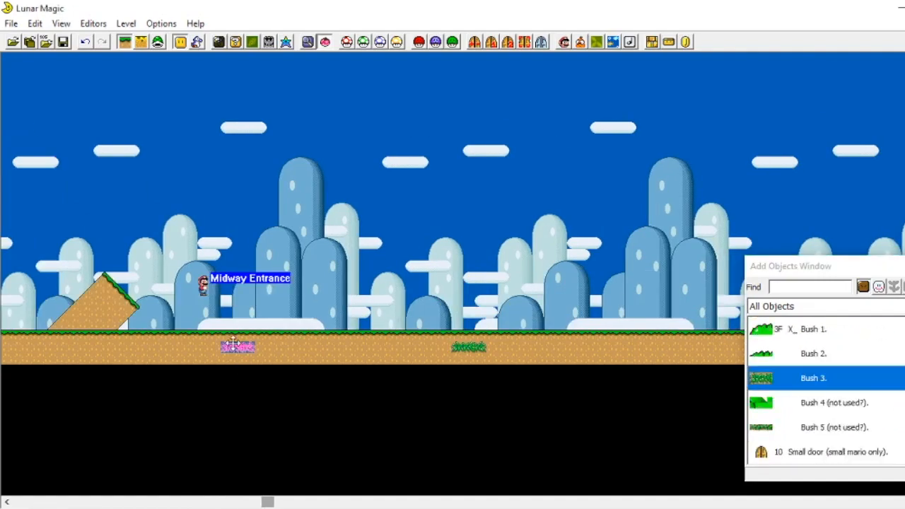
pyautogui.hscroll(-19, 240, 347)
pyautogui.rightClick(307, 299)
# Step: Place Bush 1 bushes on the floor between the raised blocks
pyautogui.hscroll(5, 307, 299)
pyautogui.click(812, 330)
pyautogui.rightClick(449, 326)
pyautogui.scroll(-1, 812, 382)
pyautogui.rightClick(181, 325)
pyautogui.hscroll(-5, 311, 326)
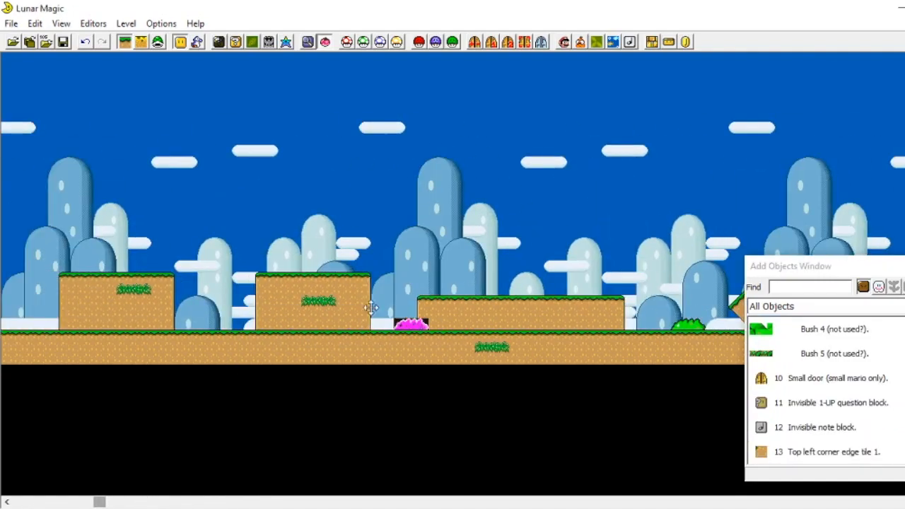
# Step: Scroll through the level to review the placed ground, blocks and decorations
pyautogui.hscroll(20, 427, 325)
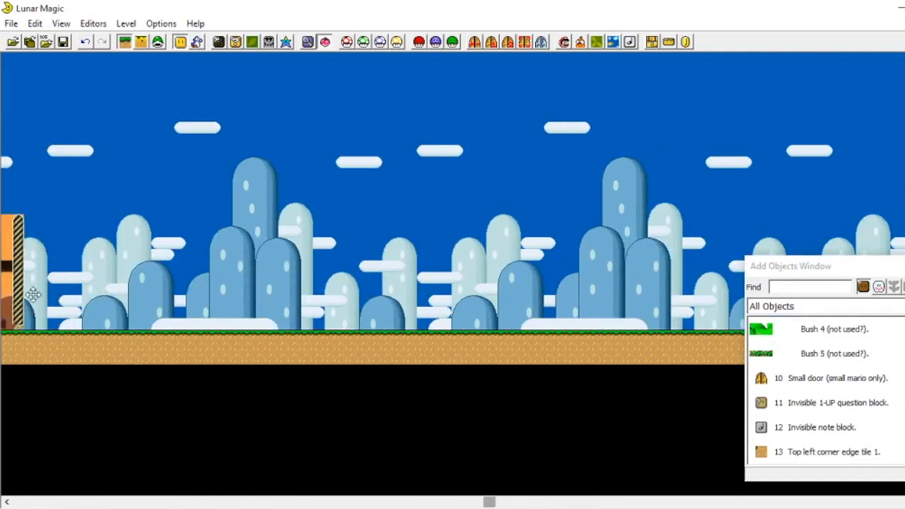
pyautogui.hscroll(-20, 3, 296)
pyautogui.hscroll(20, 521, 234)
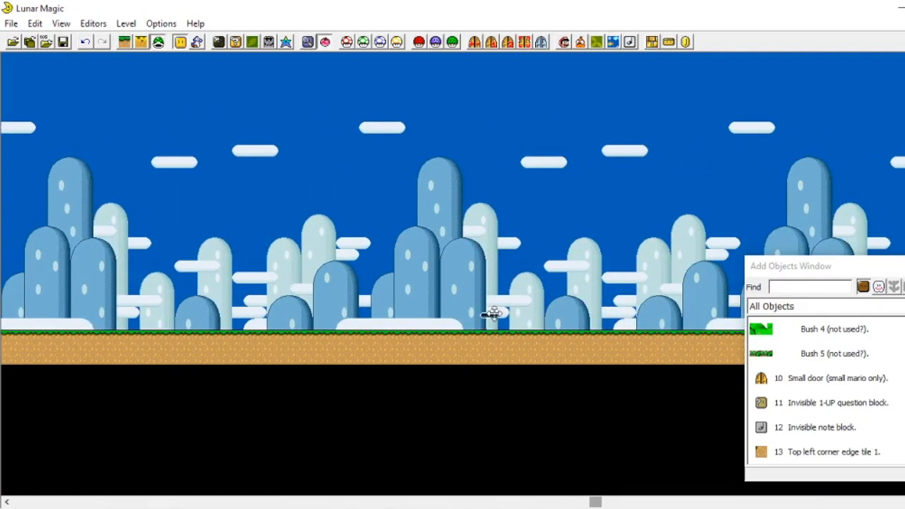
pyautogui.hscroll(-20, 493, 318)
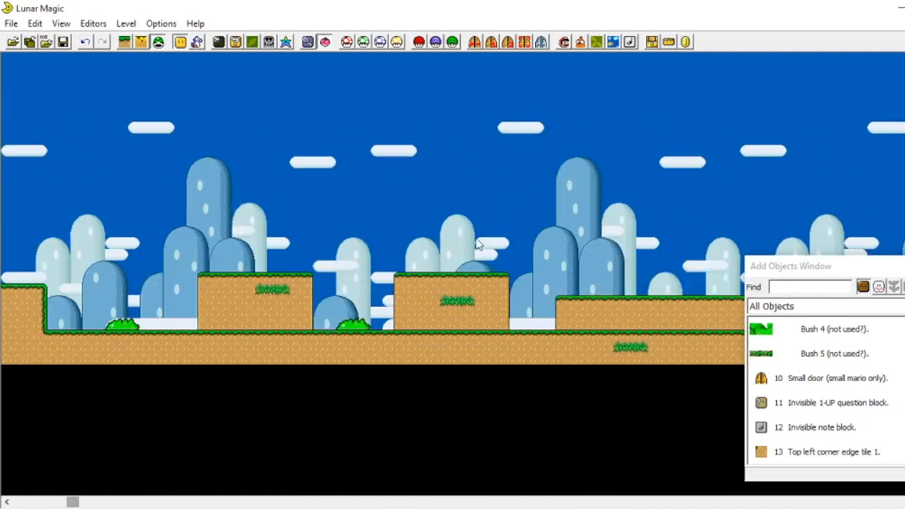
pyautogui.hscroll(-4, 479, 240)
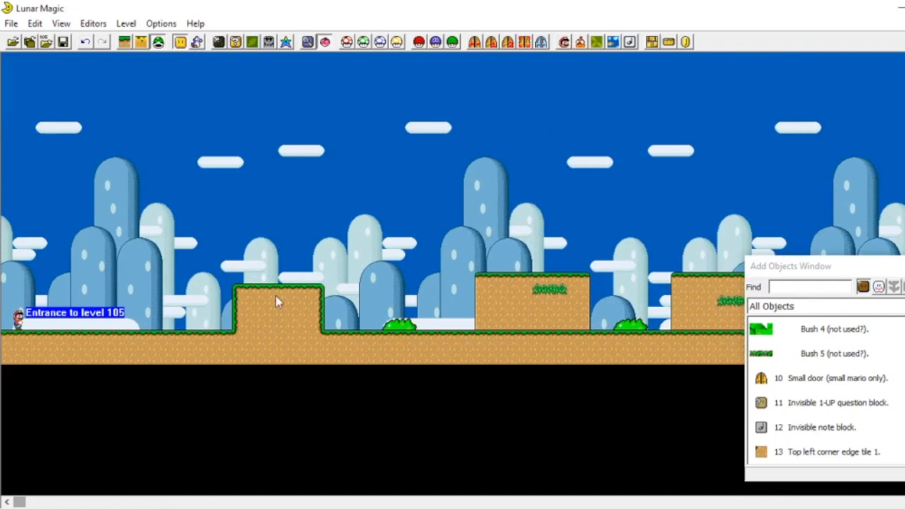
pyautogui.hscroll(5, 295, 253)
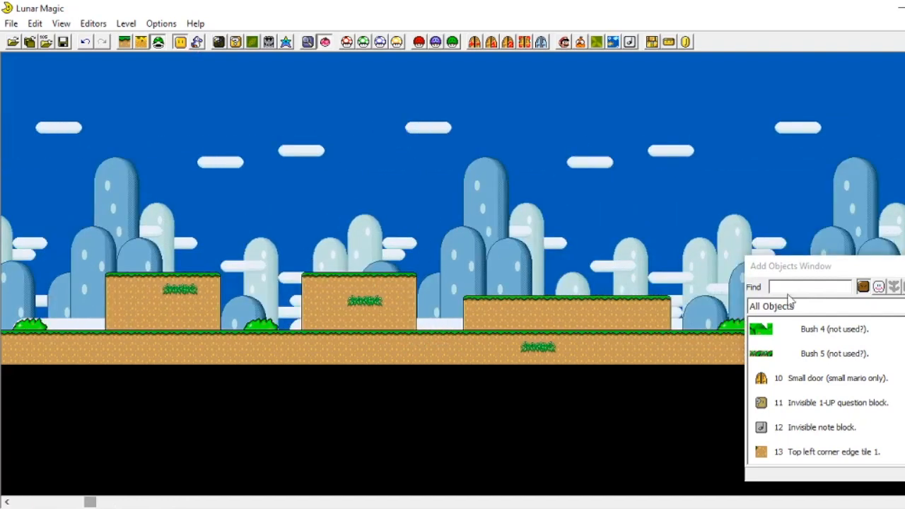
pyautogui.hscroll(6, 519, 283)
pyautogui.hscroll(-5, 430, 312)
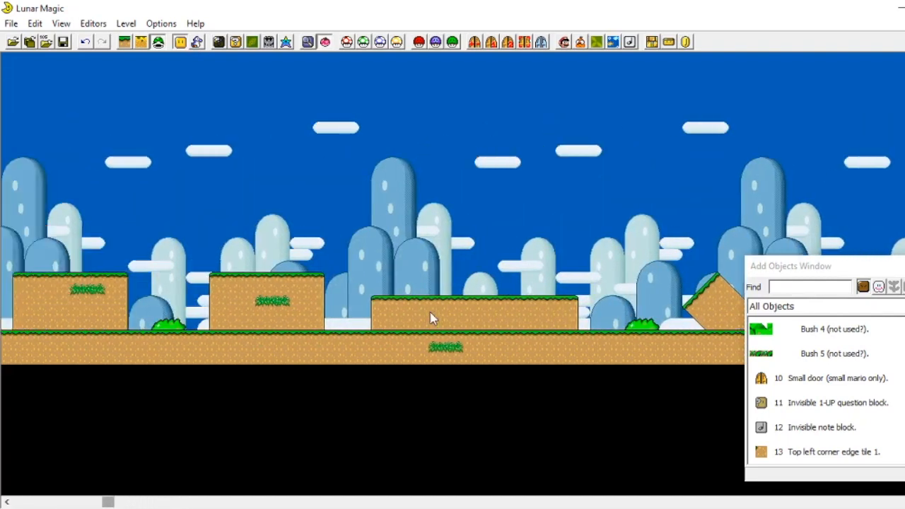
# Step: Lower the left-facing diagonal ledge so it sits partly sunk into the ground
pyautogui.moveTo(367, 235); pyautogui.dragTo(588, 365)
pyautogui.hscroll(-1, 379, 212)
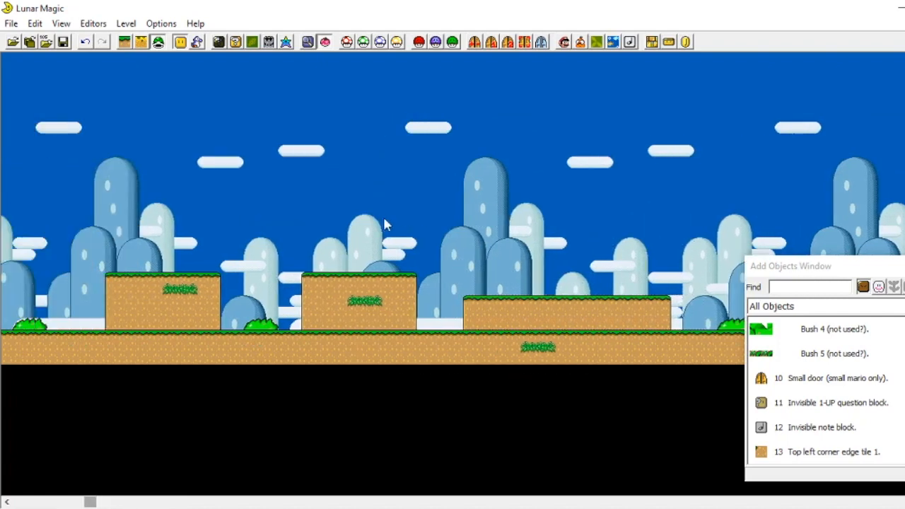
pyautogui.hscroll(6, 424, 212)
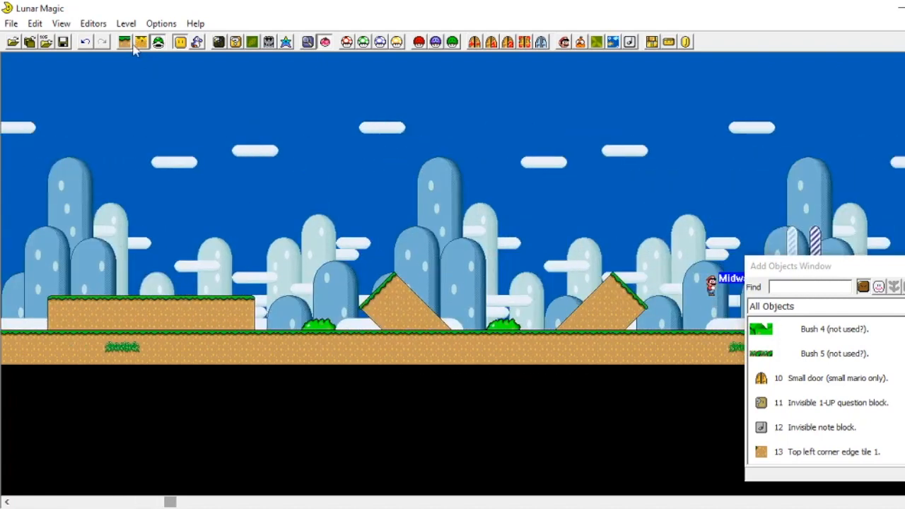
pyautogui.click(403, 301)
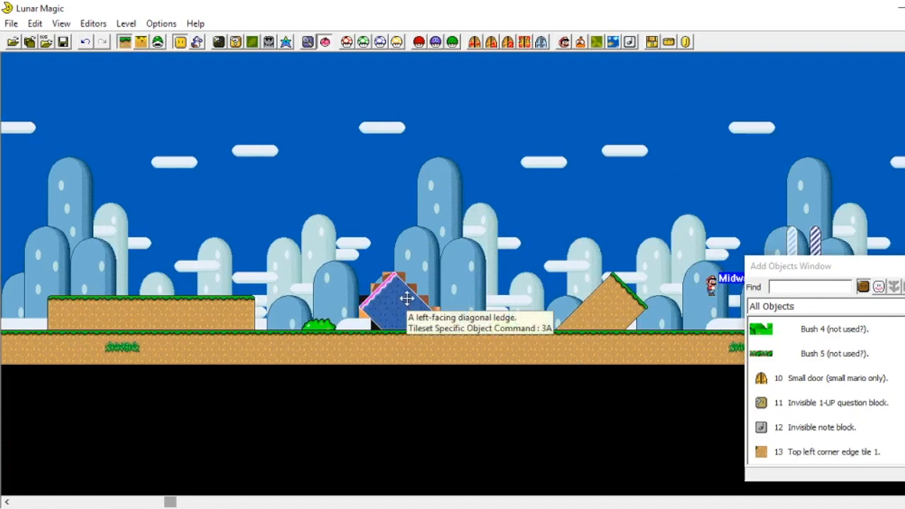
pyautogui.moveTo(406, 302); pyautogui.dragTo(415, 333)
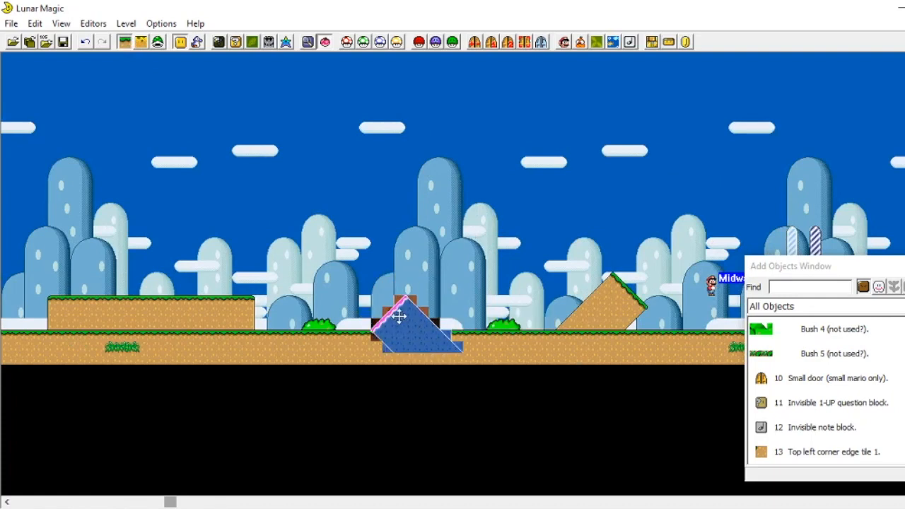
pyautogui.click(469, 226)
pyautogui.moveTo(393, 324); pyautogui.dragTo(420, 324)
pyautogui.click(494, 252)
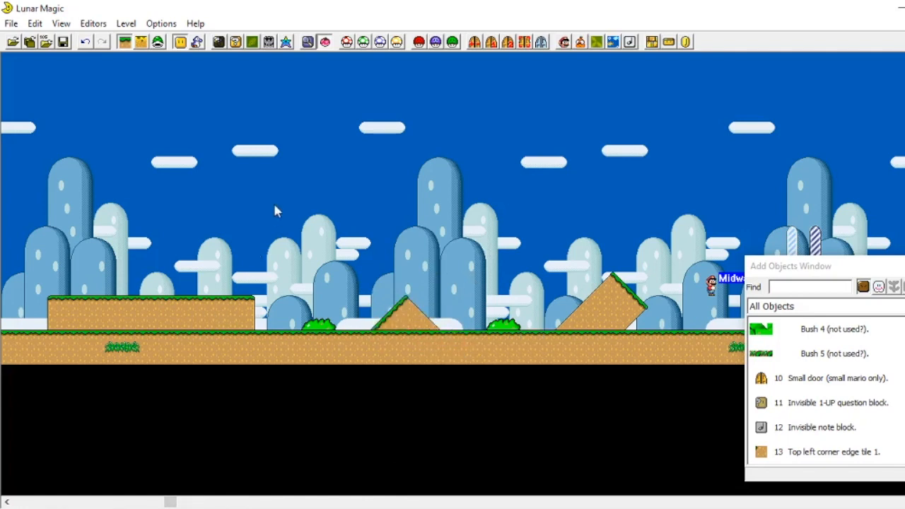
pyautogui.hscroll(4, 289, 203)
pyautogui.click(625, 312)
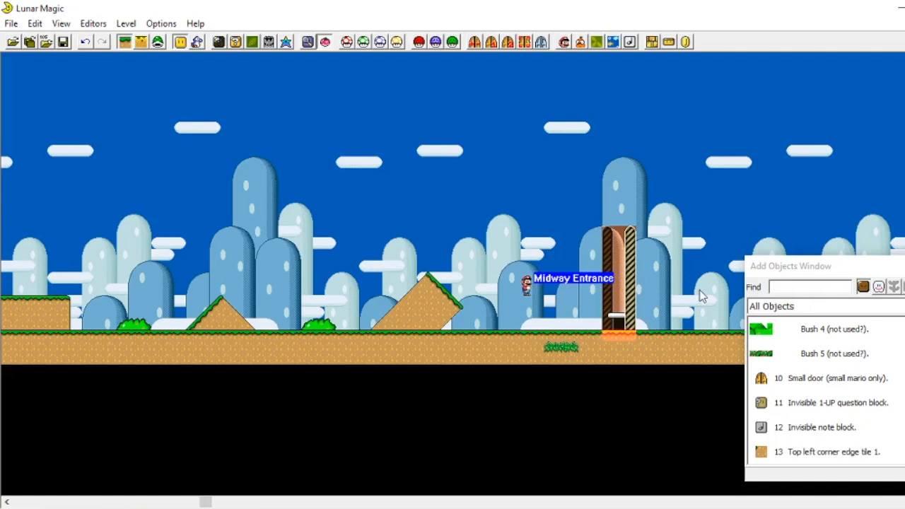
pyautogui.hscroll(-3, 697, 300)
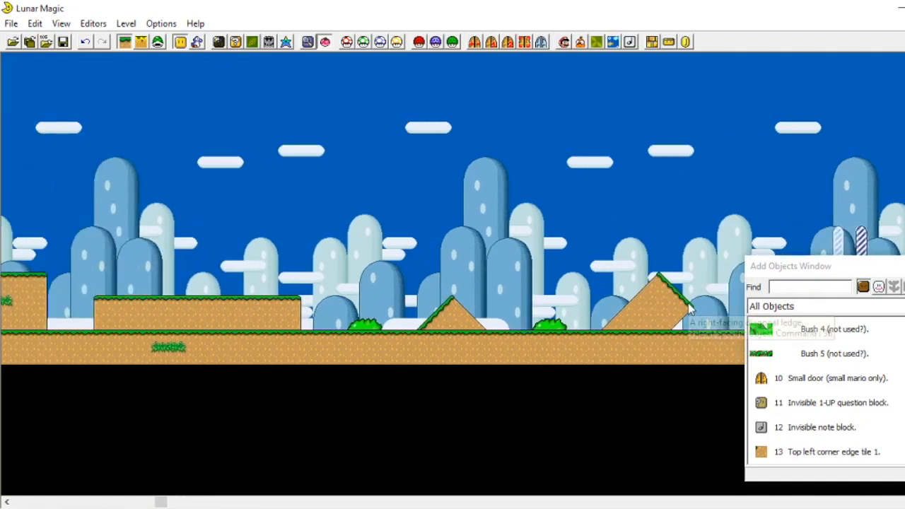
pyautogui.hscroll(-3, 691, 302)
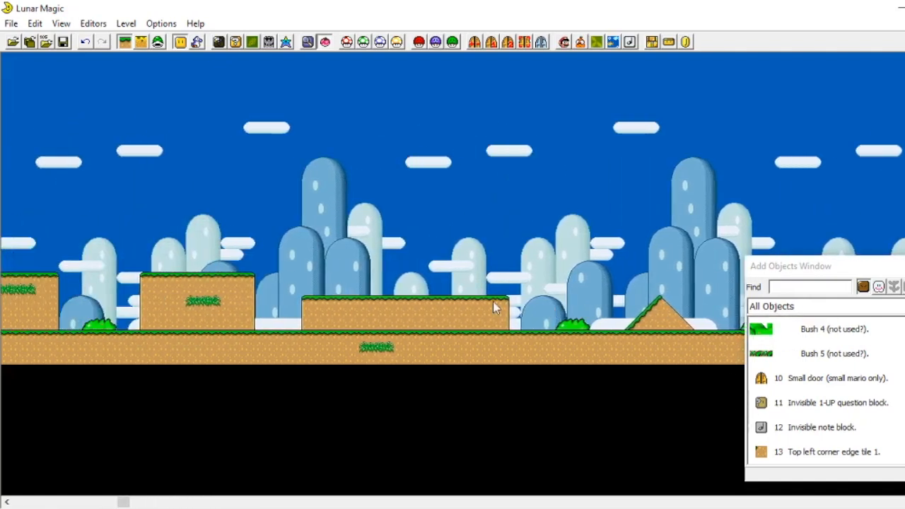
pyautogui.hscroll(-3, 493, 301)
pyautogui.moveTo(140, 157); pyautogui.dragTo(788, 438)
pyautogui.moveTo(406, 351); pyautogui.dragTo(563, 366)
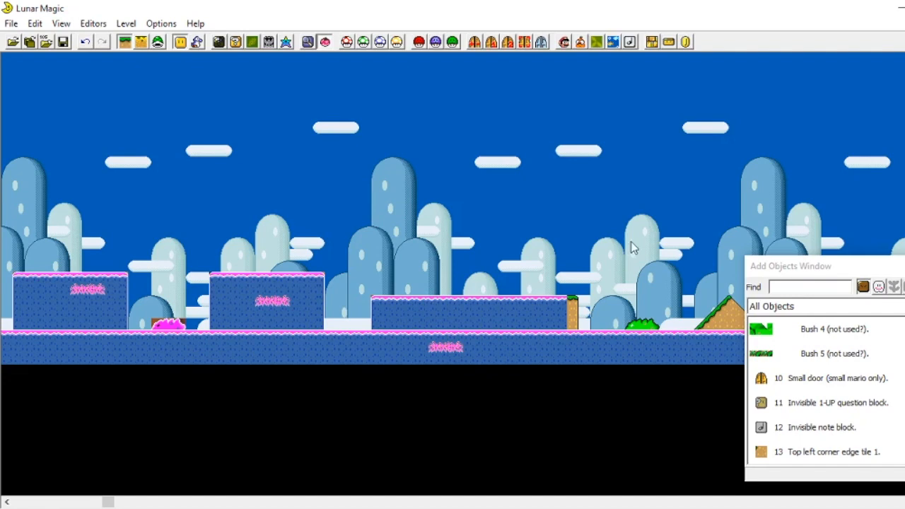
pyautogui.click(275, 214)
pyautogui.rightClick(104, 308)
pyautogui.moveTo(57, 187); pyautogui.dragTo(555, 444)
pyautogui.click(314, 333)
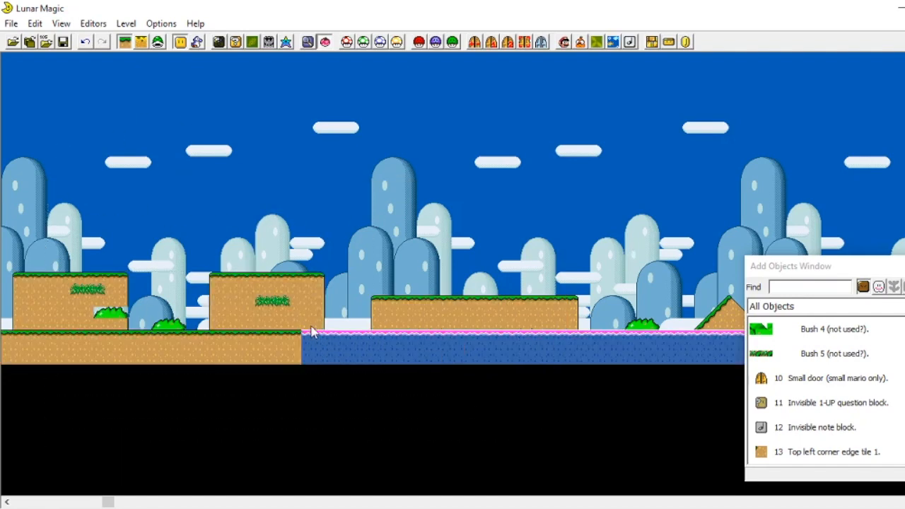
pyautogui.click(281, 170)
pyautogui.rightClick(297, 162)
pyautogui.moveTo(151, 157); pyautogui.dragTo(555, 445)
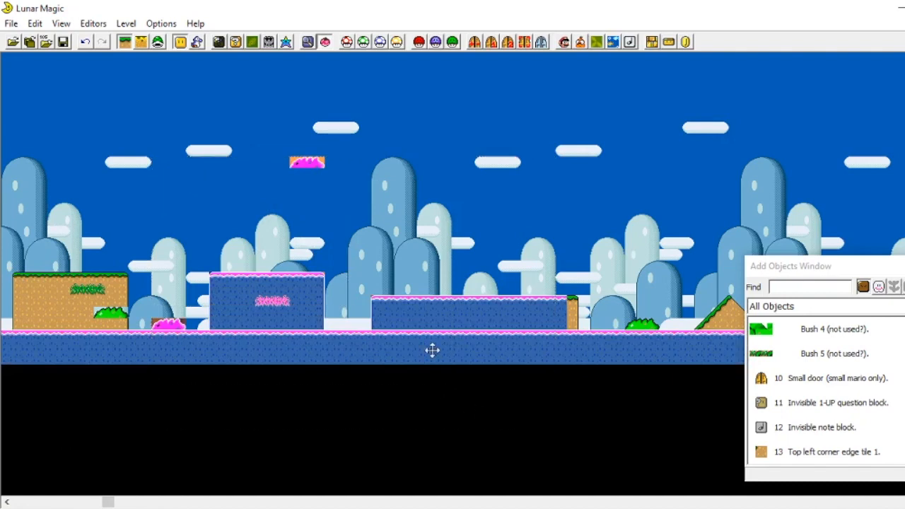
pyautogui.rightClick(457, 158)
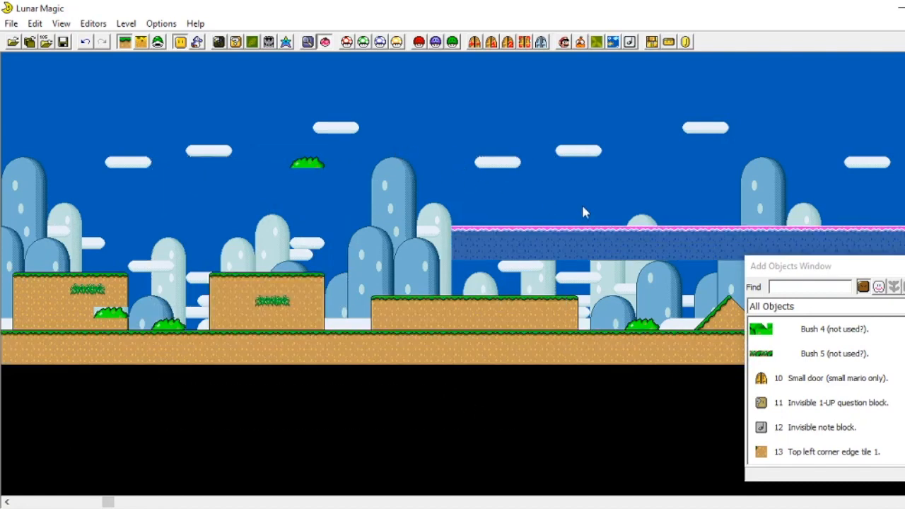
pyautogui.click(84, 43)
pyautogui.click(84, 43)
pyautogui.click(84, 43)
pyautogui.click(84, 43)
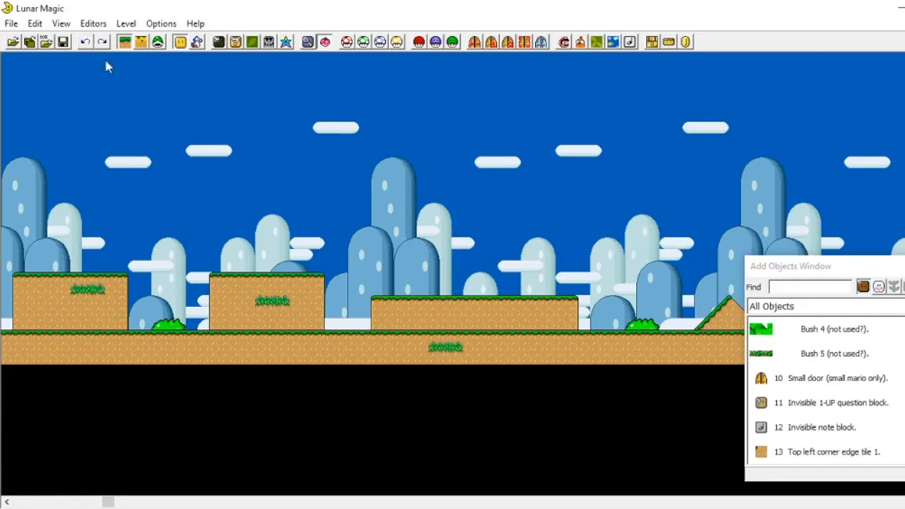
# Step: Browse along the level and scroll through the object list for slope objects
pyautogui.hscroll(-2, 488, 297)
pyautogui.hscroll(15, 447, 184)
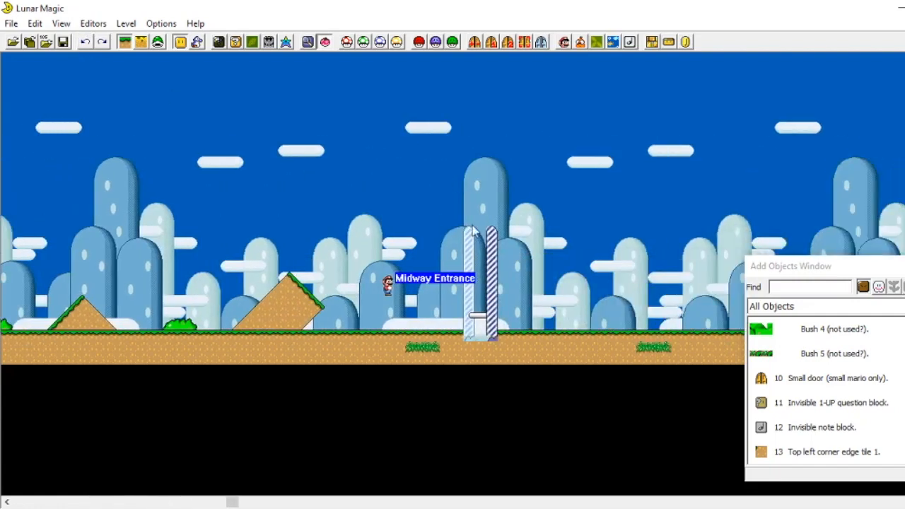
pyautogui.click(483, 335)
pyautogui.hotkey('ctrl', '-')
pyautogui.click(555, 268)
pyautogui.hscroll(-15, 789, 437)
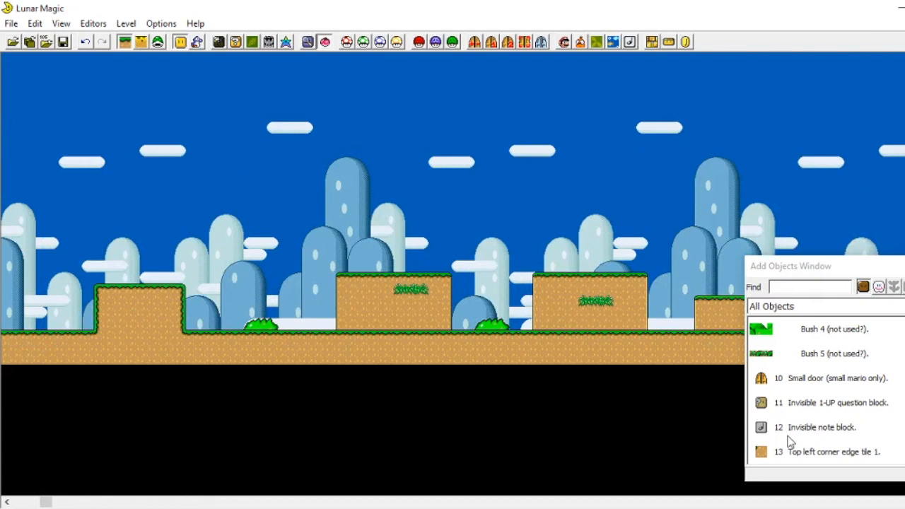
pyautogui.scroll(-5, 780, 433)
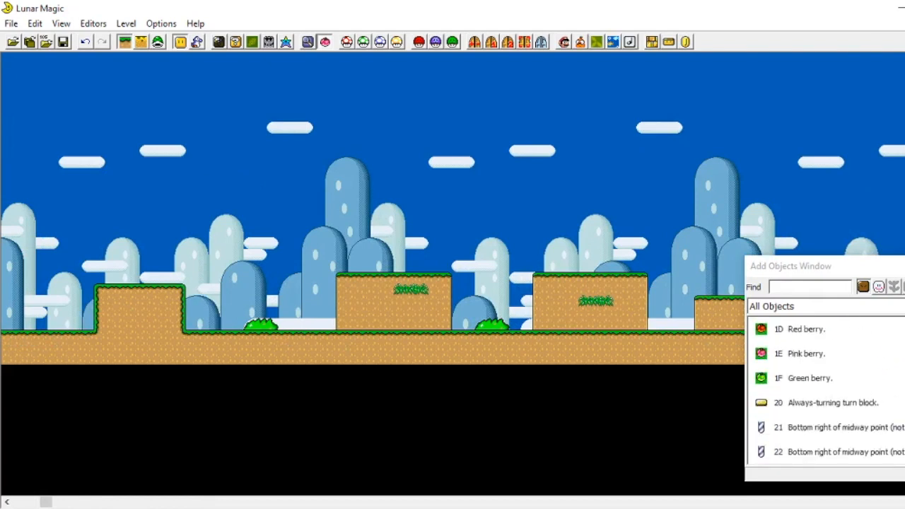
pyautogui.scroll(-20, 821, 392)
pyautogui.scroll(3, 820, 392)
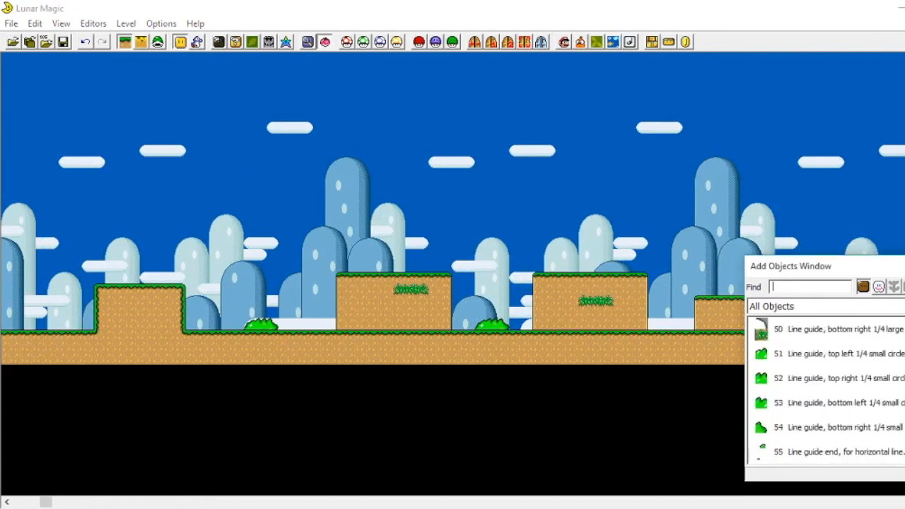
pyautogui.scroll(1, 835, 402)
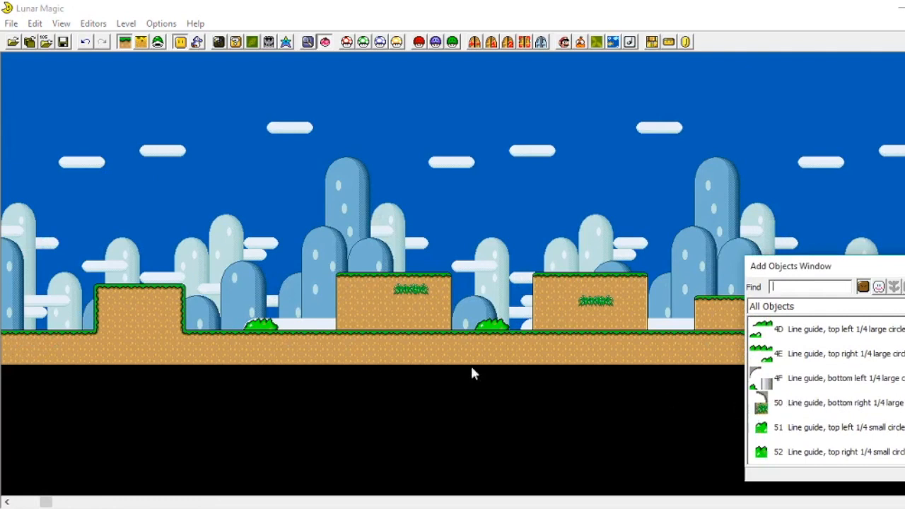
pyautogui.hscroll(-6, 265, 302)
pyautogui.hscroll(15, 384, 246)
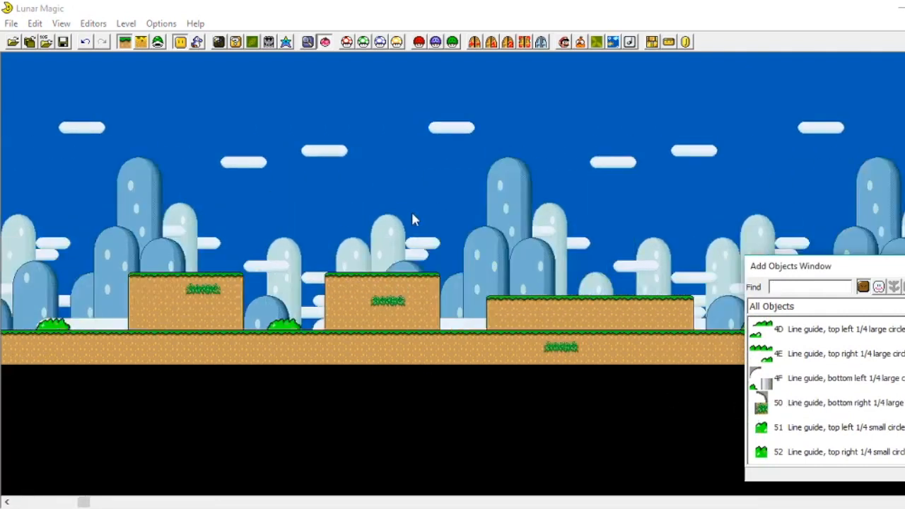
pyautogui.hscroll(5, 414, 220)
pyautogui.moveTo(456, 317); pyautogui.dragTo(418, 320)
pyautogui.click(470, 236)
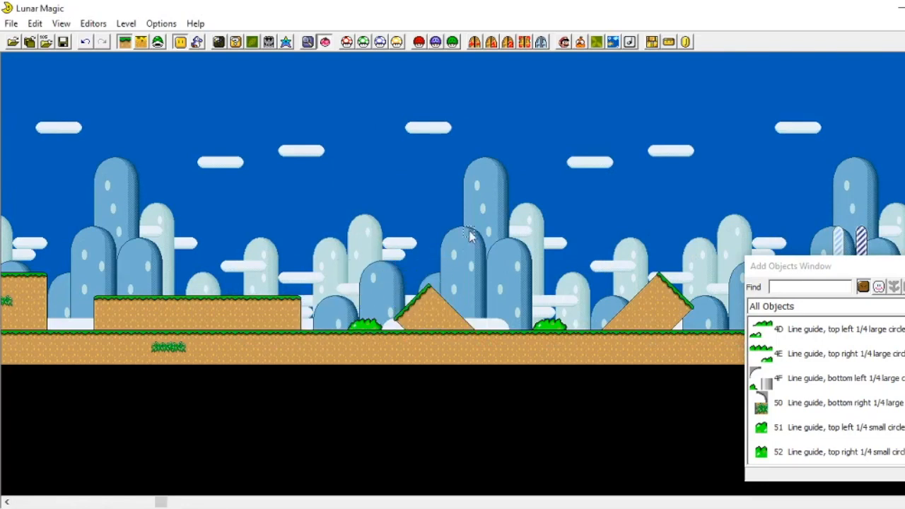
pyautogui.hscroll(-4, 495, 227)
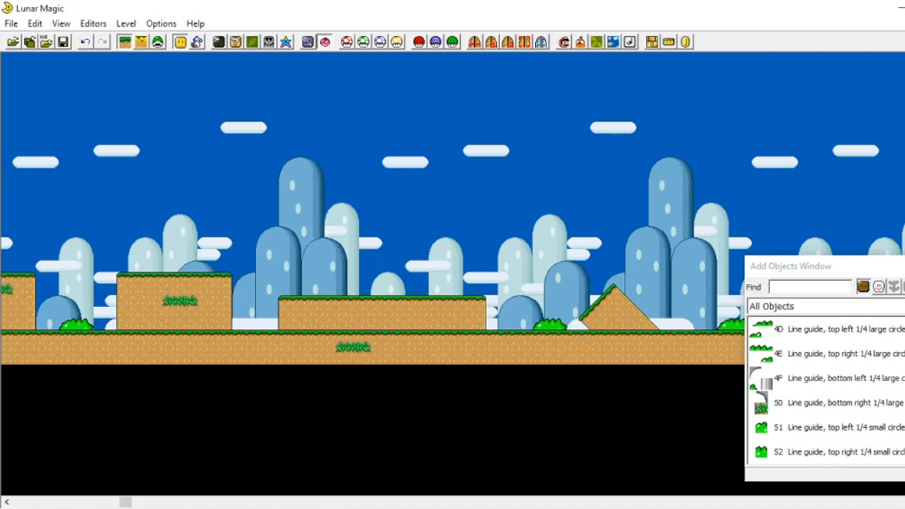
pyautogui.scroll(-8, 805, 380)
pyautogui.scroll(-3, 806, 380)
pyautogui.scroll(-2, 795, 393)
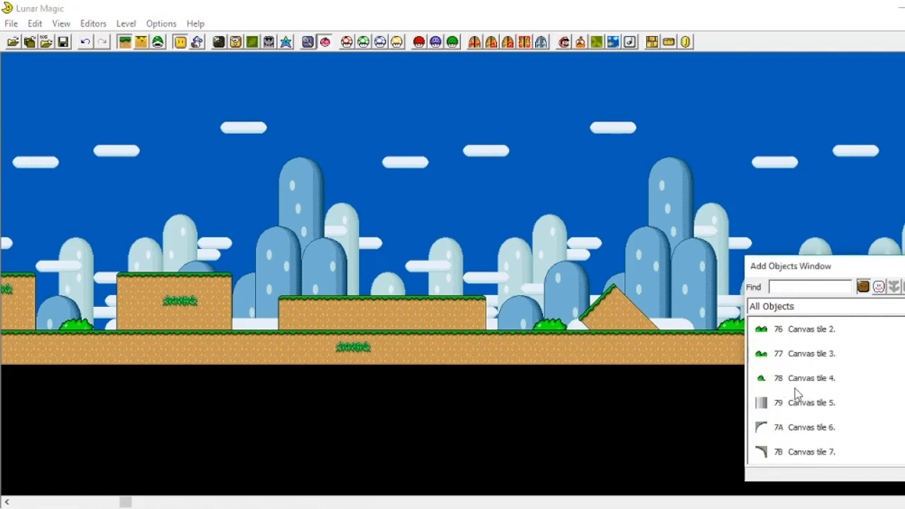
pyautogui.scroll(-2, 805, 396)
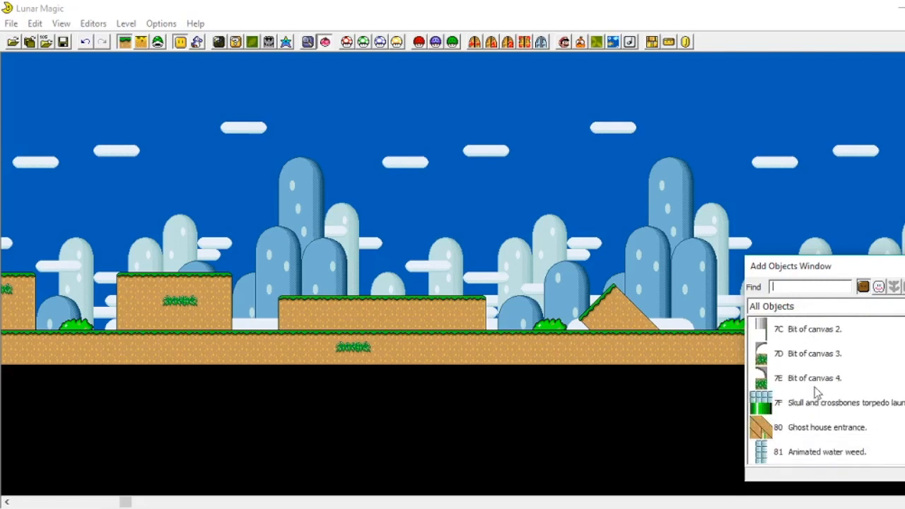
pyautogui.scroll(-1, 814, 387)
pyautogui.scroll(-4, 818, 394)
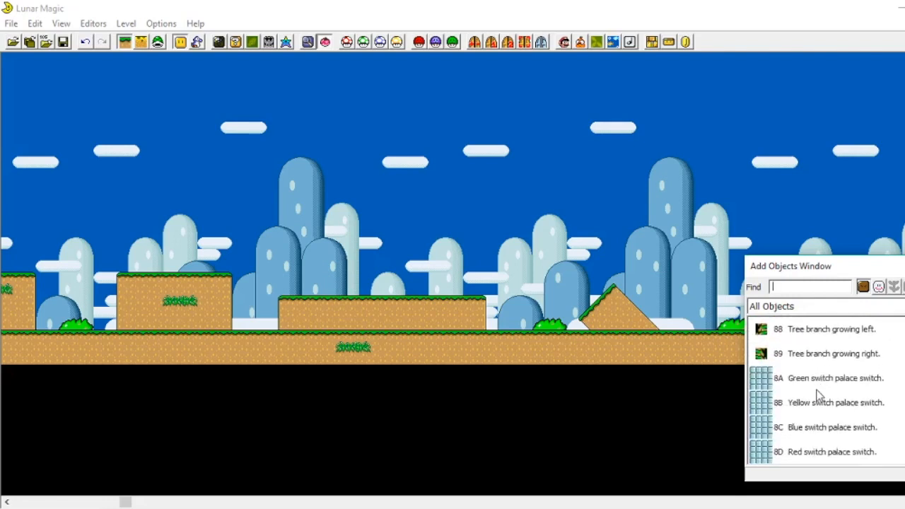
pyautogui.scroll(-2, 815, 381)
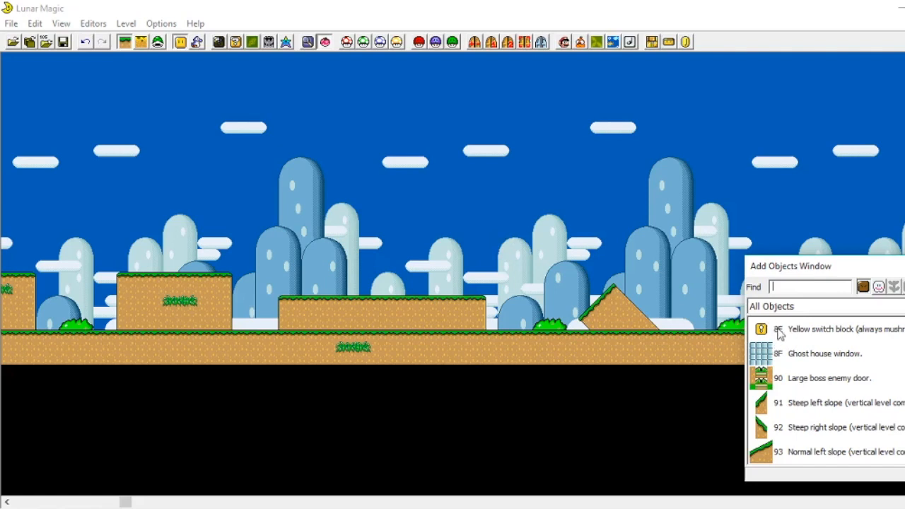
# Step: Reposition the diagonal ledge just to the right of the long raised block
pyautogui.moveTo(609, 320); pyautogui.dragTo(377, 325)
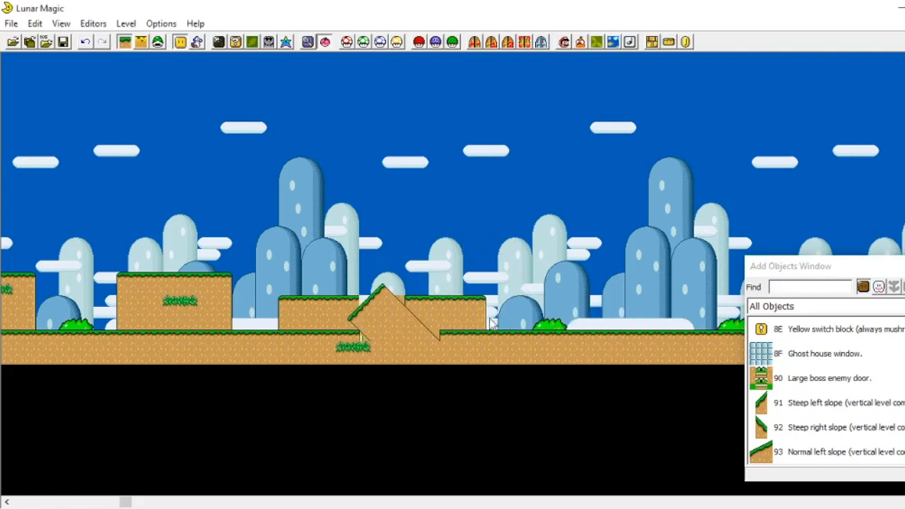
pyautogui.press('-')
pyautogui.press('+')
pyautogui.press('-')
pyautogui.click(379, 244)
pyautogui.moveTo(382, 290); pyautogui.dragTo(626, 279)
pyautogui.click(487, 275)
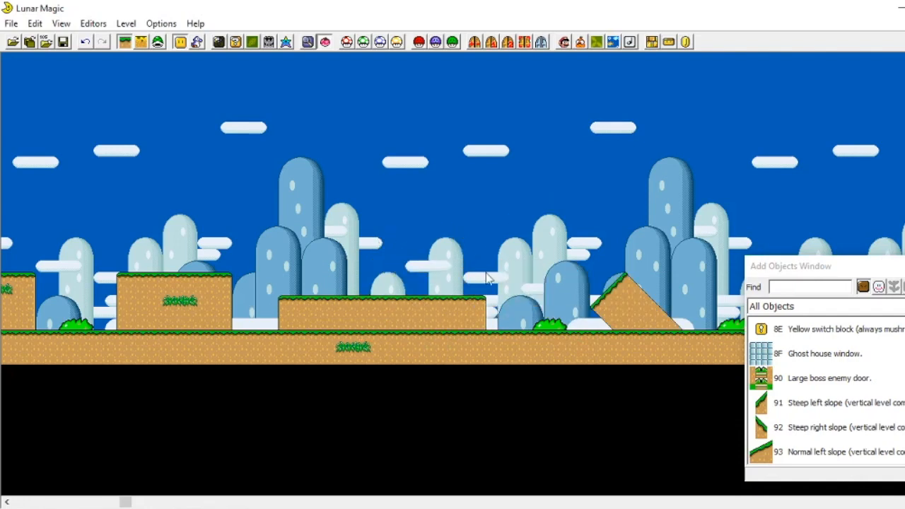
# Step: Place a 93 Normal left slope rising from the top of the long raised block
pyautogui.scroll(-2, 808, 410)
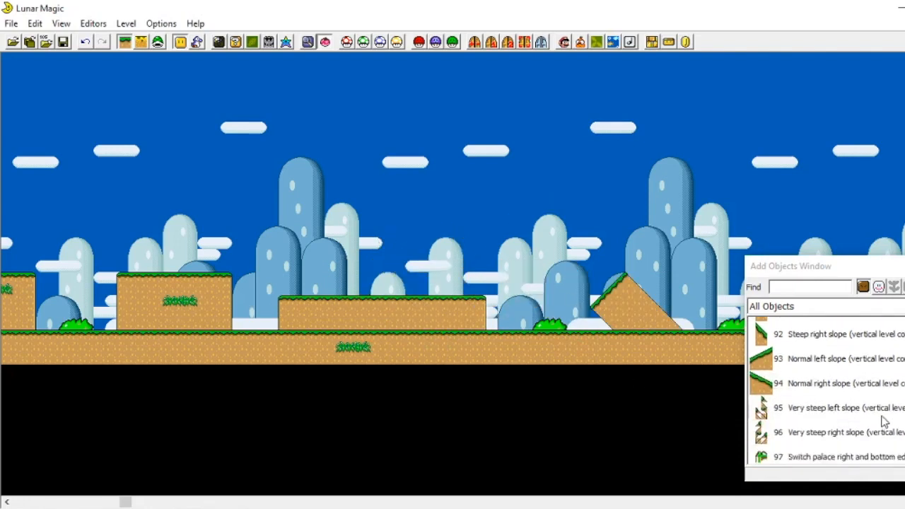
pyautogui.click(759, 355)
pyautogui.hscroll(19, 524, 320)
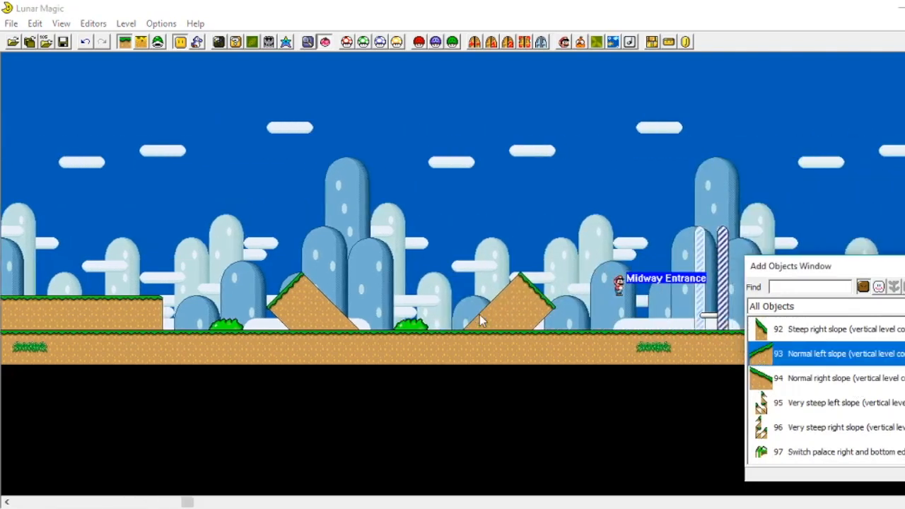
pyautogui.hscroll(-6, 467, 316)
pyautogui.hscroll(-12, 440, 323)
pyautogui.rightClick(489, 289)
pyautogui.moveTo(489, 290); pyautogui.dragTo(570, 264)
pyautogui.click(554, 282)
pyautogui.rightClick(537, 270)
pyautogui.click(566, 264)
pyautogui.rightClick(558, 269)
pyautogui.click(606, 238)
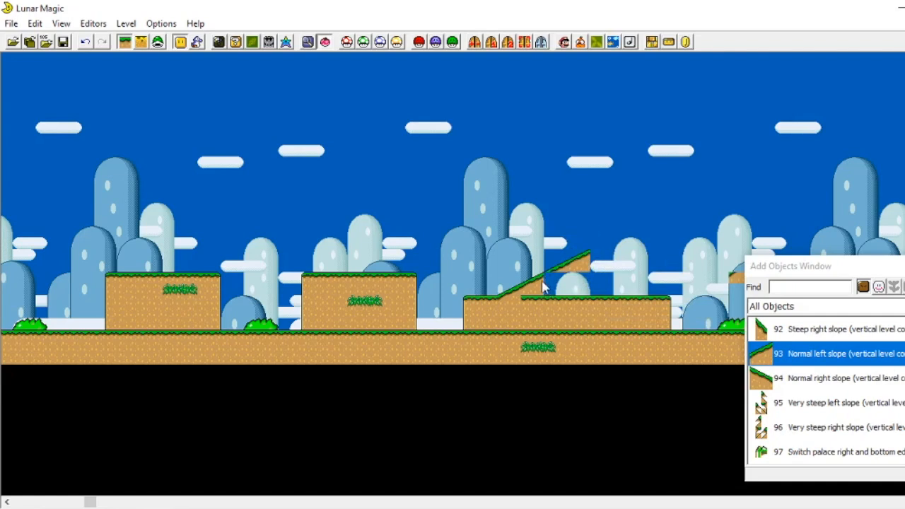
# Step: Place a 91 Steep left slope piece above the new slope, undoing its move down onto the slope
pyautogui.scroll(1, 778, 382)
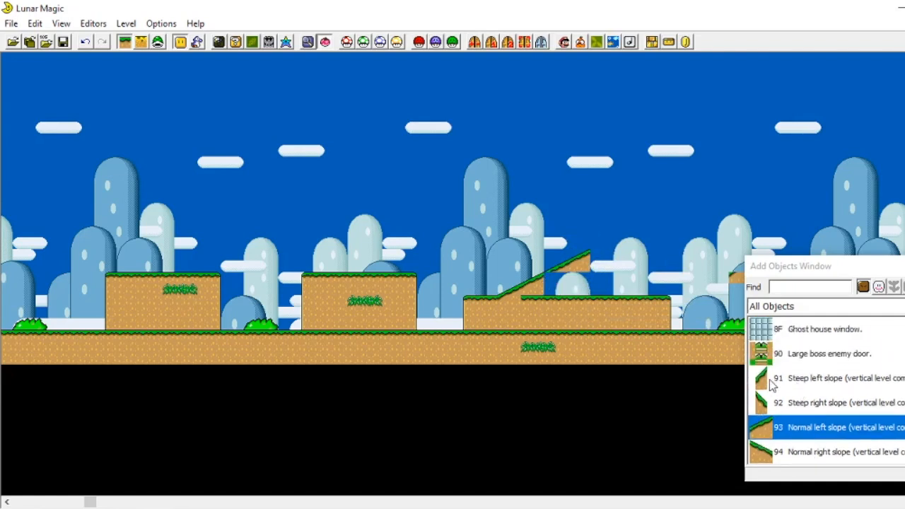
pyautogui.click(774, 380)
pyautogui.rightClick(564, 186)
pyautogui.moveTo(562, 190); pyautogui.dragTo(549, 280)
pyautogui.click(595, 220)
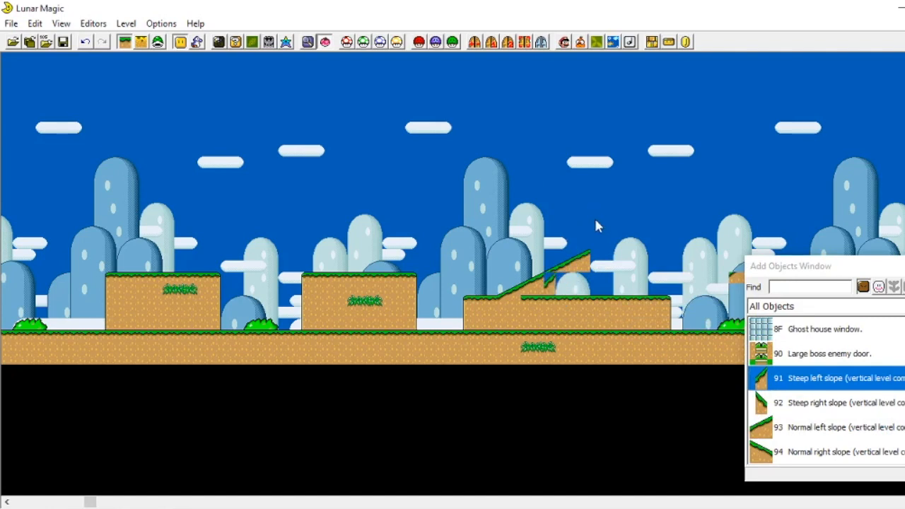
pyautogui.click(86, 42)
# Step: Delete the normal and steep slope pieces from the top of the long raised block
pyautogui.scroll(7, 847, 394)
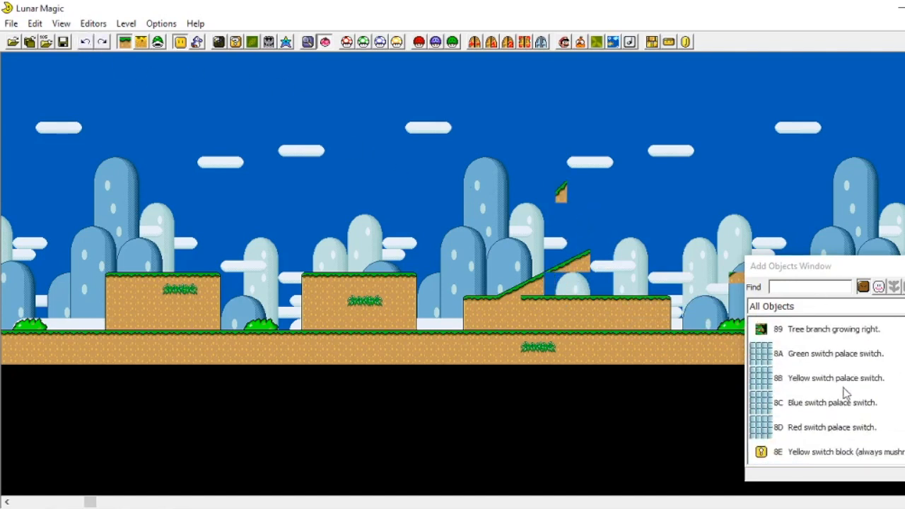
pyautogui.scroll(-8, 847, 394)
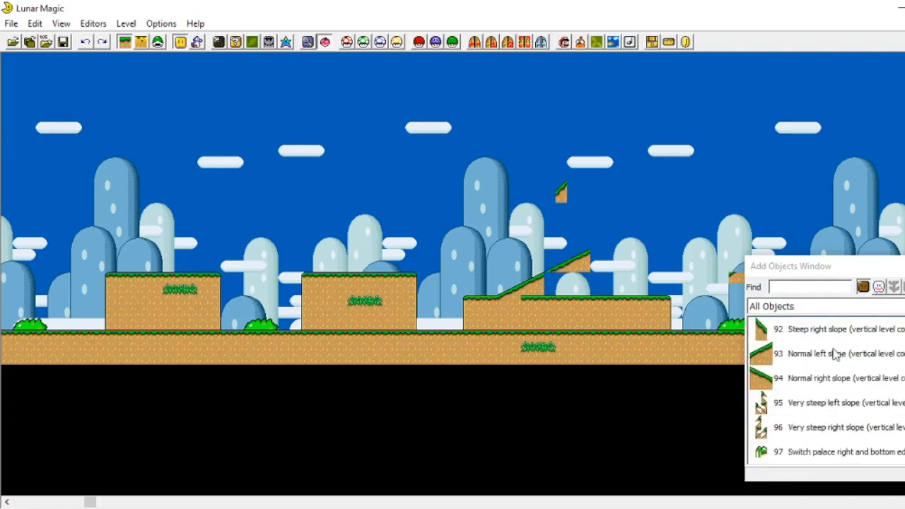
pyautogui.scroll(20, 875, 366)
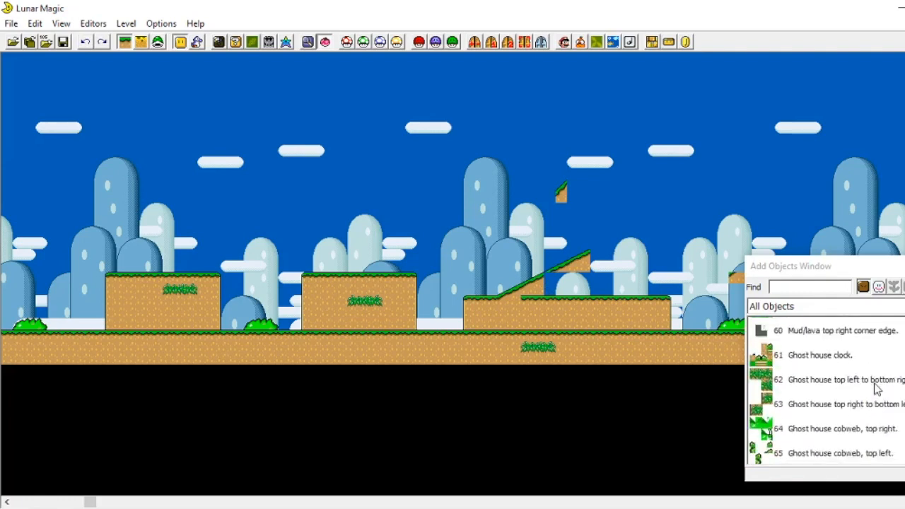
pyautogui.click(577, 263)
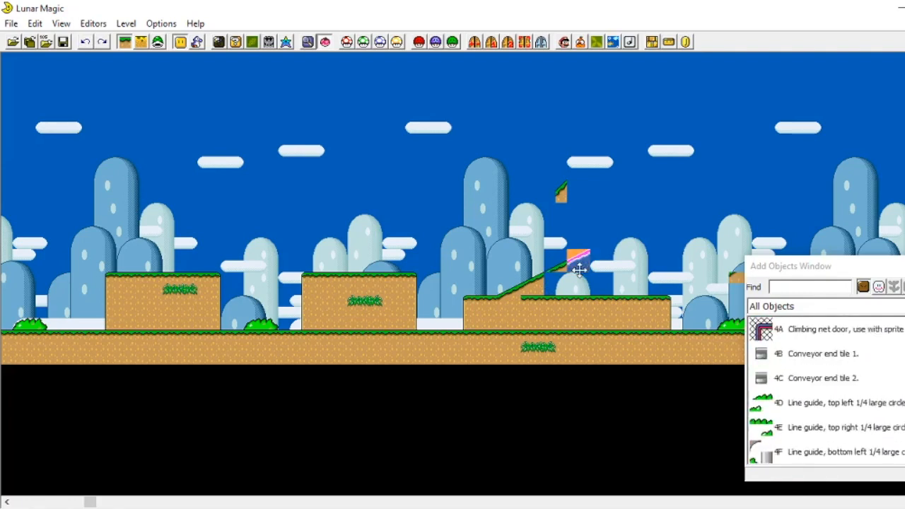
pyautogui.moveTo(587, 269); pyautogui.dragTo(527, 284)
pyautogui.click(510, 292)
pyautogui.press('Delete')
# Step: Place a 12 Normal slope left rising from the left end of the long raised block, stretched to size
pyautogui.scroll(9, 877, 398)
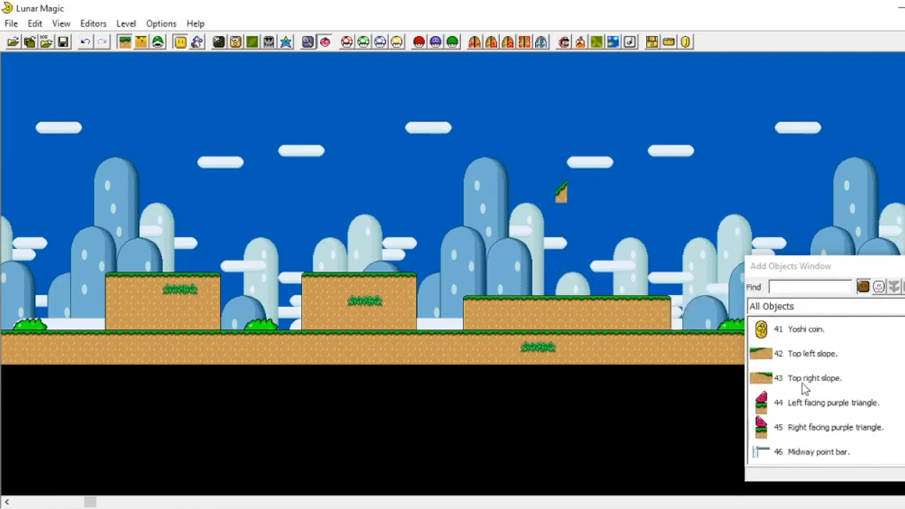
pyautogui.scroll(2, 804, 388)
pyautogui.scroll(20, 808, 387)
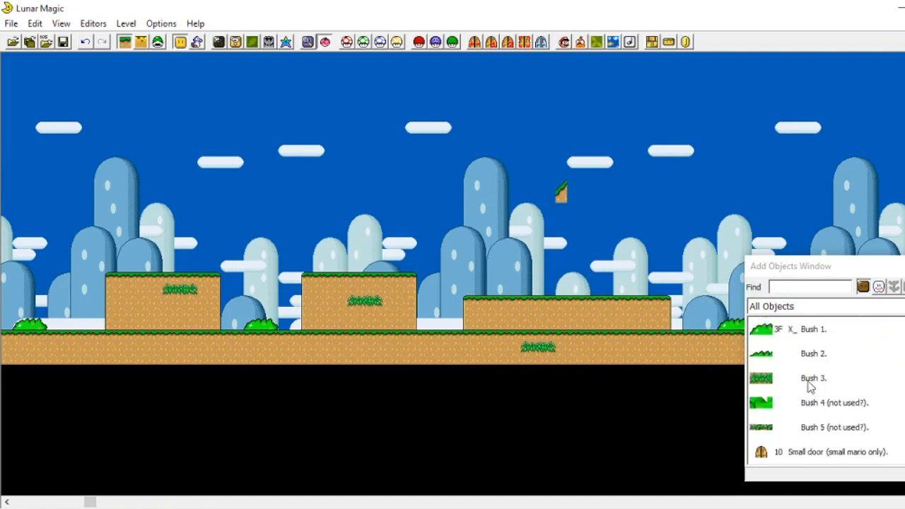
pyautogui.scroll(-1, 812, 386)
pyautogui.scroll(11, 811, 386)
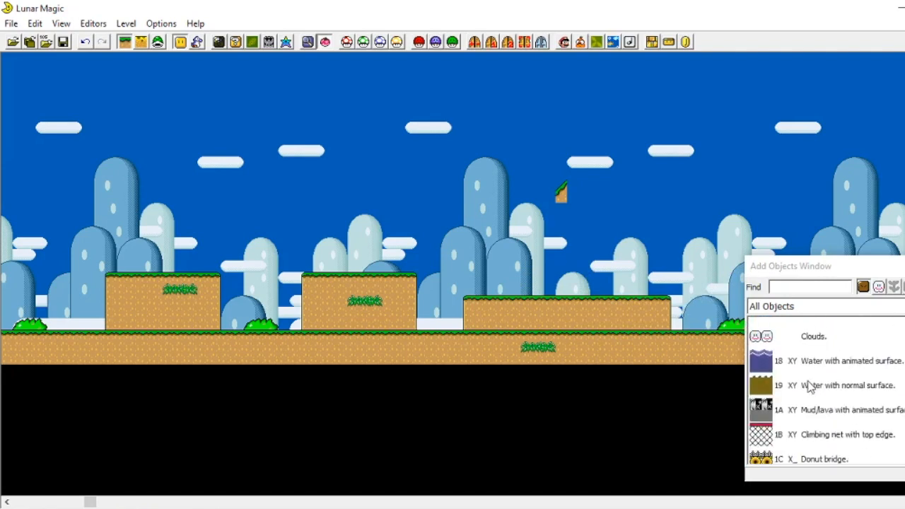
pyautogui.click(766, 406)
pyautogui.rightClick(507, 265)
pyautogui.moveTo(503, 267); pyautogui.dragTo(527, 282)
pyautogui.click(539, 267)
pyautogui.moveTo(514, 303); pyautogui.dragTo(513, 292)
pyautogui.click(554, 272)
pyautogui.click(522, 289)
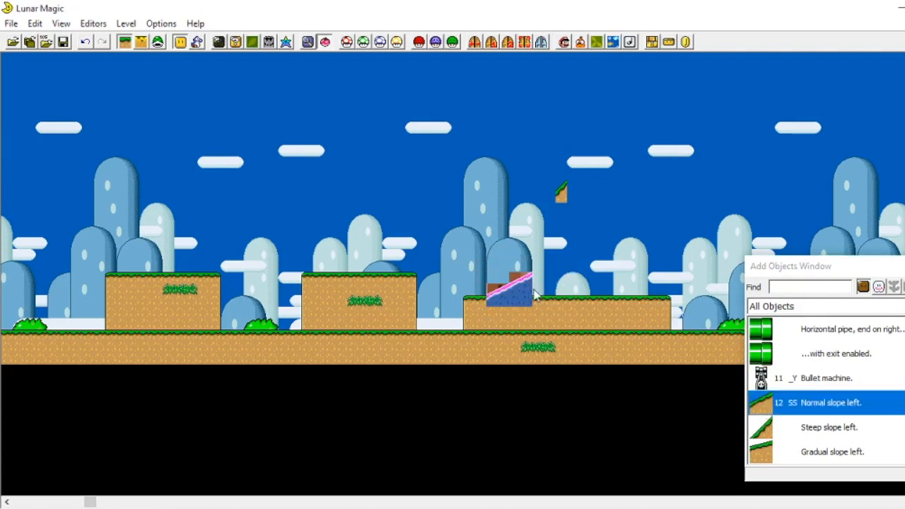
pyautogui.moveTo(531, 304)
pyautogui.mouseDown()
pyautogui.moveTo(541, 323)
pyautogui.moveTo(546, 283)
pyautogui.moveTo(549, 290)
pyautogui.moveTo(532, 290)
pyautogui.mouseUp()
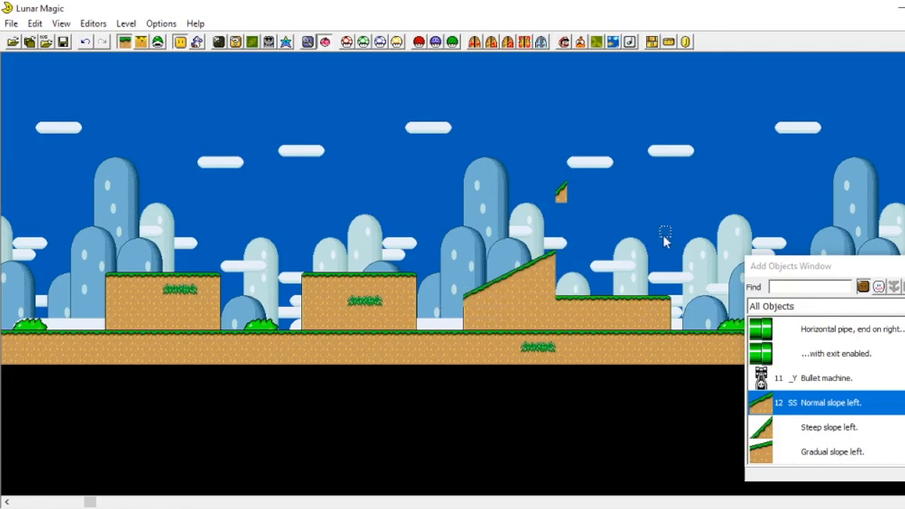
# Step: Enlarge the normal slope so it climbs higher toward the right part of the long raised block
pyautogui.click(591, 268)
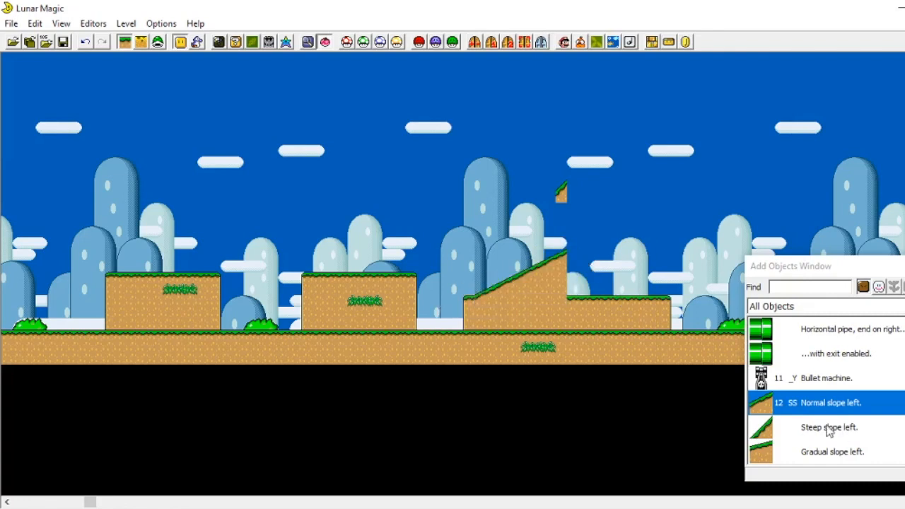
pyautogui.click(619, 304)
pyautogui.click(613, 260)
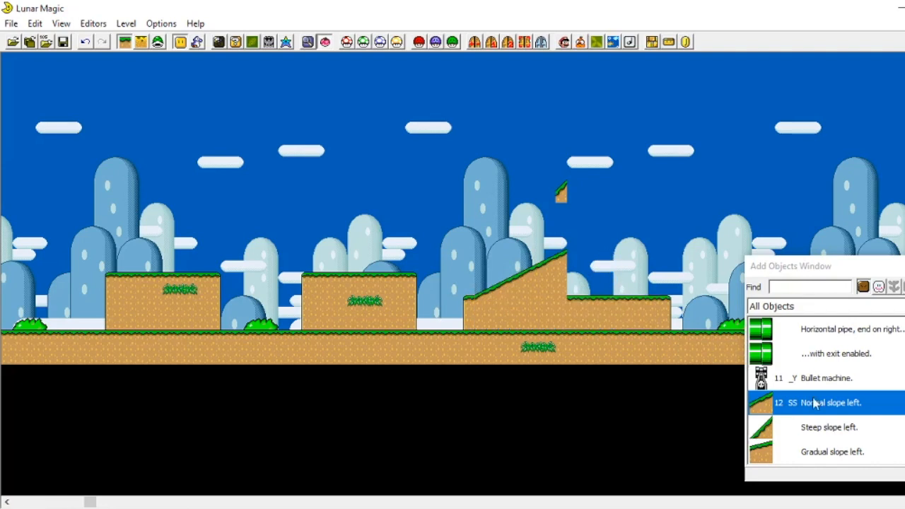
pyautogui.click(629, 308)
pyautogui.moveTo(616, 307); pyautogui.dragTo(589, 257)
pyautogui.moveTo(711, 248); pyautogui.dragTo(627, 245)
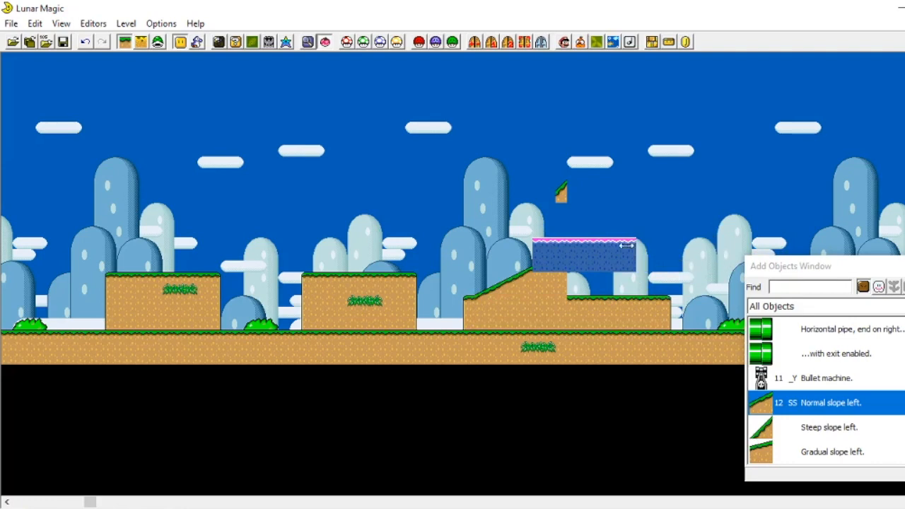
pyautogui.moveTo(565, 254); pyautogui.dragTo(598, 265)
pyautogui.click(644, 232)
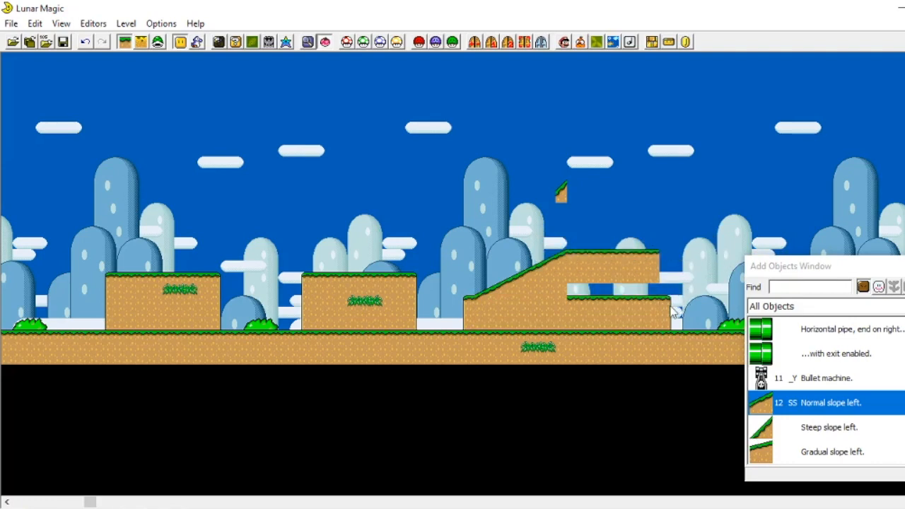
pyautogui.moveTo(666, 295); pyautogui.dragTo(638, 186)
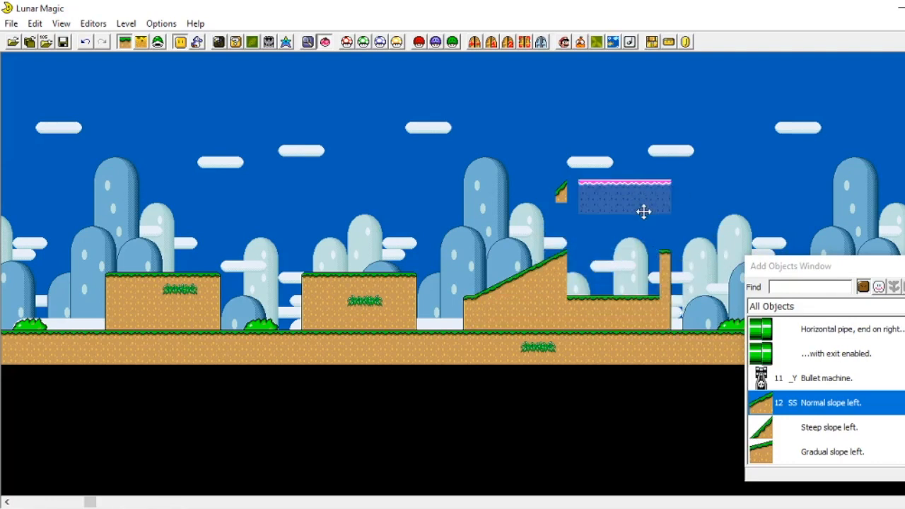
pyautogui.press('Delete')
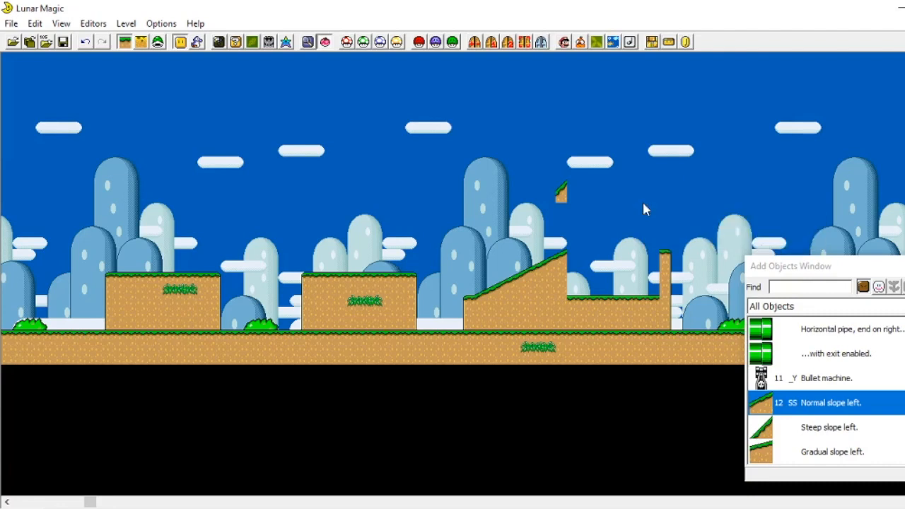
pyautogui.click(357, 277)
pyautogui.moveTo(382, 286); pyautogui.dragTo(164, 311)
pyautogui.click(193, 268)
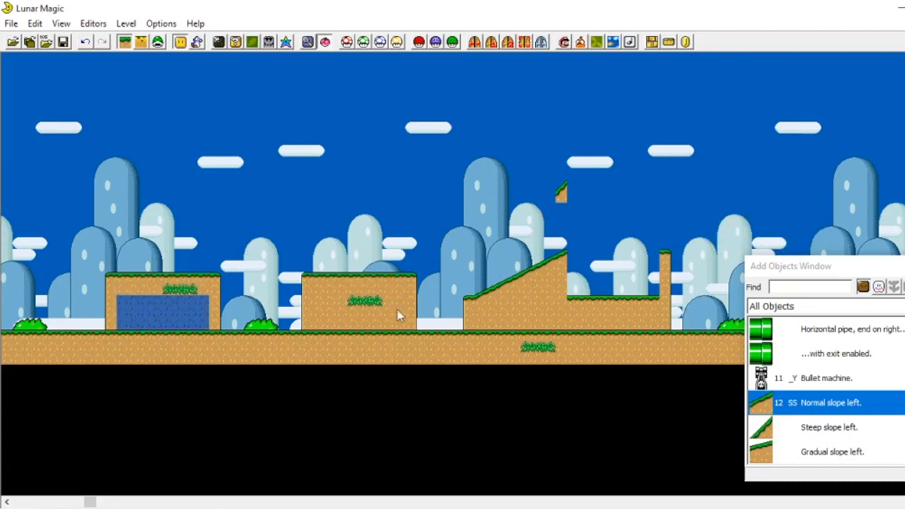
# Step: Place a Gradual slope right descending from the hill's peak to the right end of the long raised block
pyautogui.scroll(-10, 826, 390)
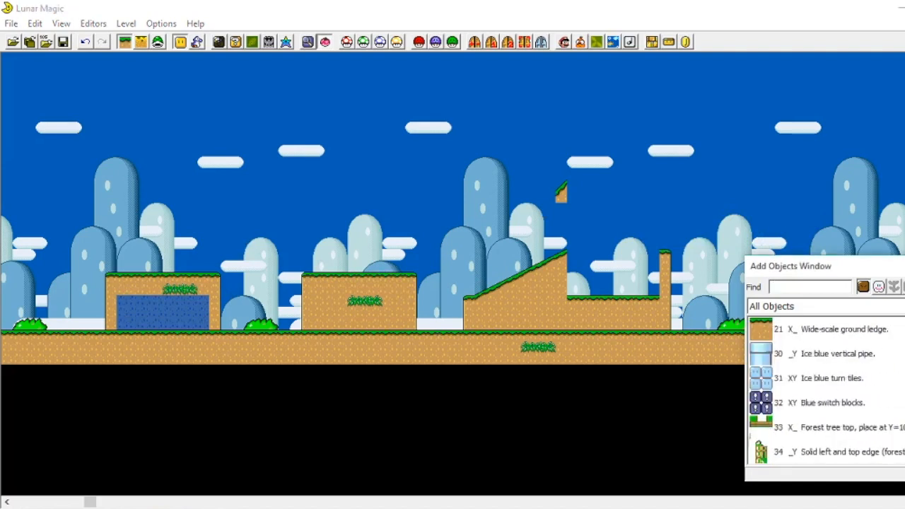
pyautogui.scroll(10, 798, 347)
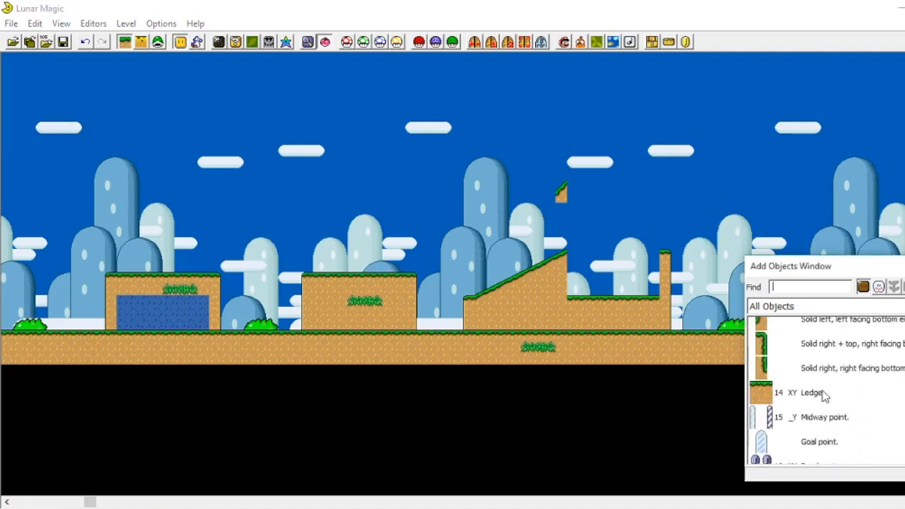
pyautogui.scroll(8, 778, 375)
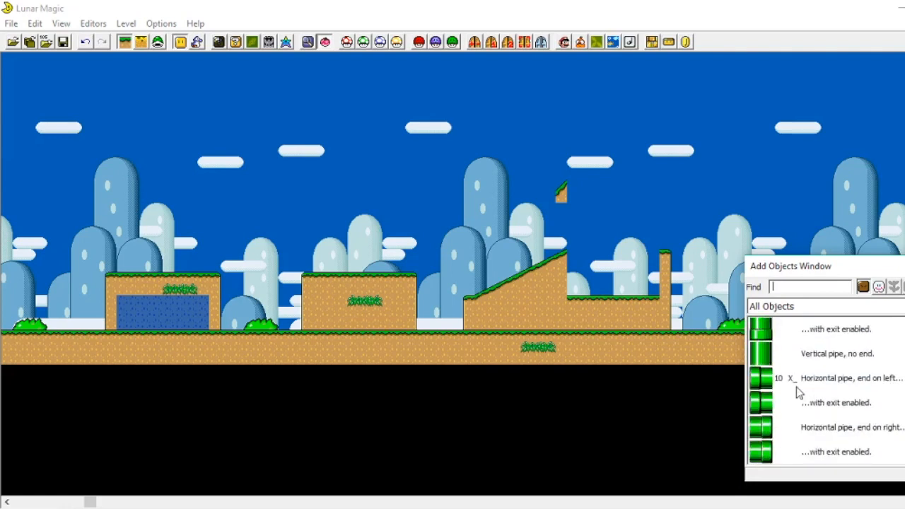
pyautogui.scroll(-3, 804, 400)
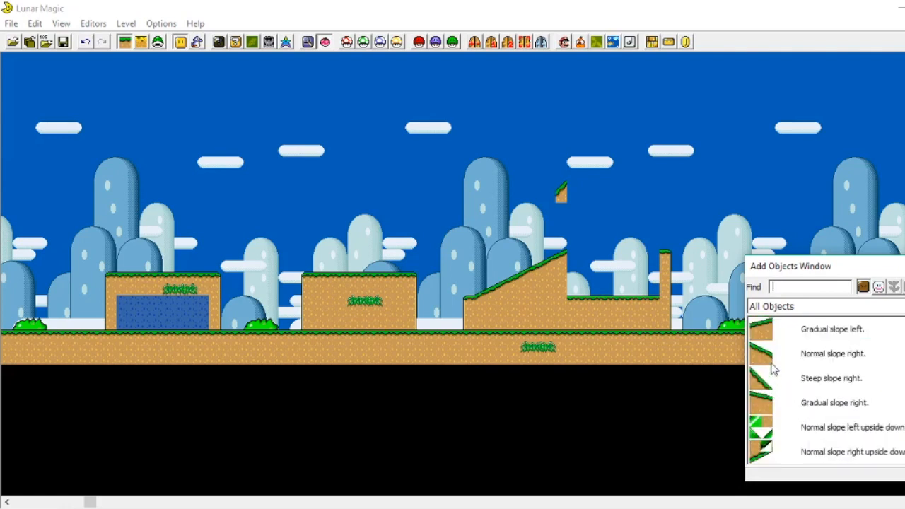
pyautogui.click(762, 335)
pyautogui.click(764, 398)
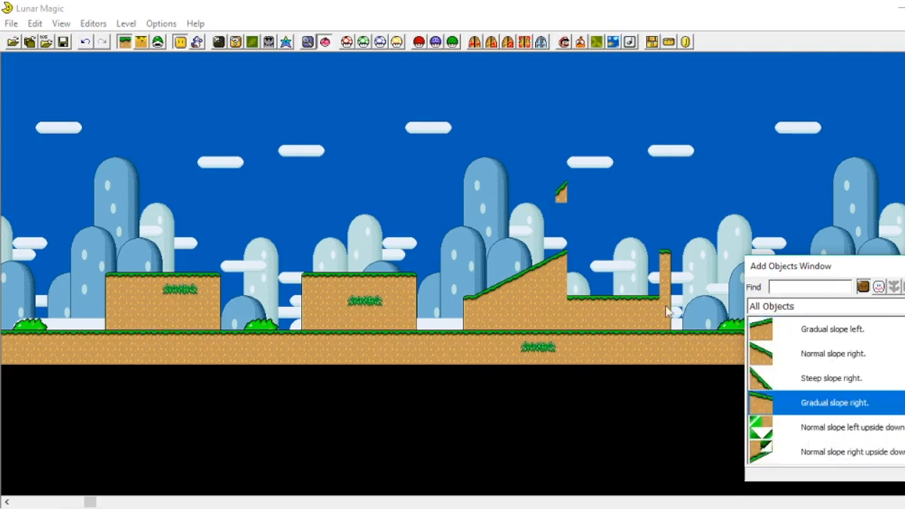
pyautogui.rightClick(574, 253)
pyautogui.click(664, 254)
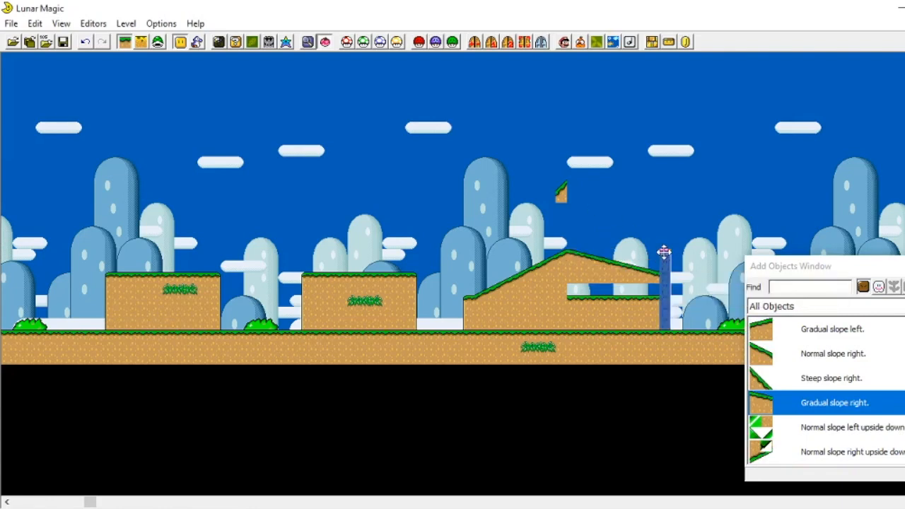
pyautogui.click(687, 233)
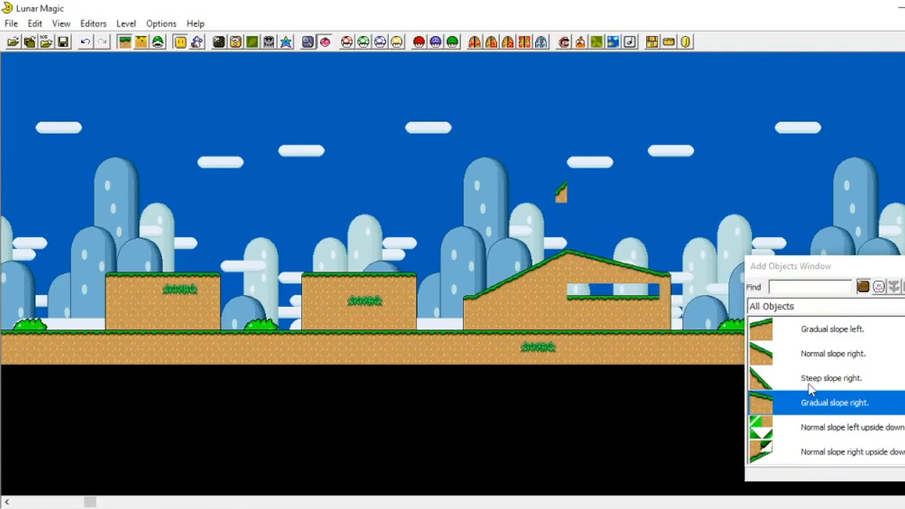
# Step: Fill the gap inside the hill with 06 Walk-through dirt, stretched across the opening
pyautogui.scroll(12, 809, 389)
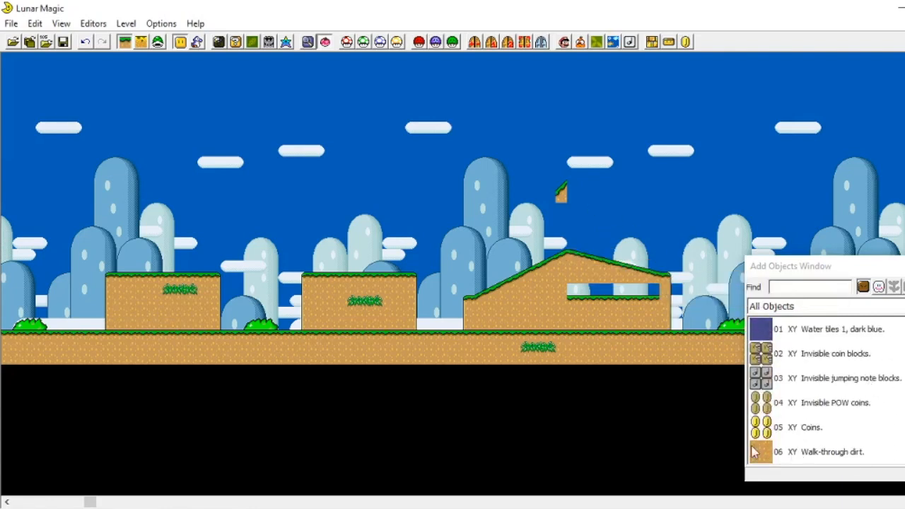
pyautogui.click(754, 452)
pyautogui.rightClick(577, 292)
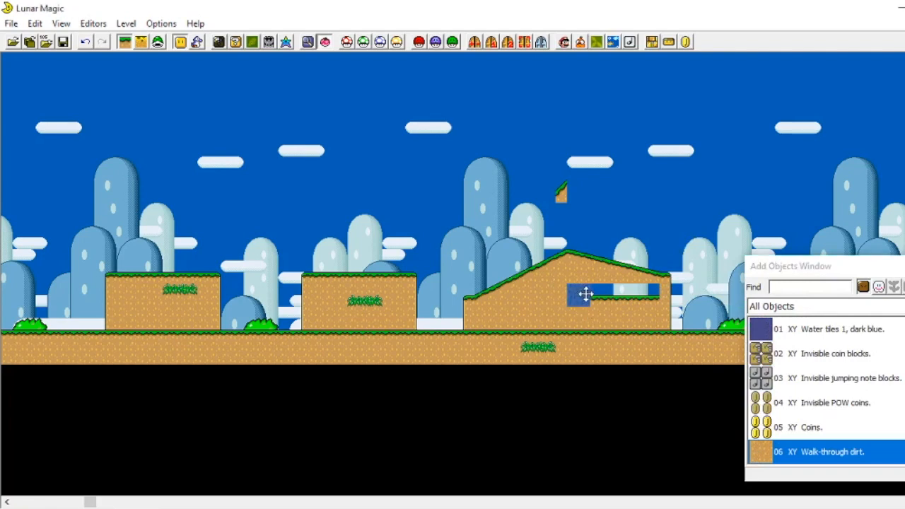
pyautogui.moveTo(585, 286); pyautogui.dragTo(642, 293)
pyautogui.click(645, 212)
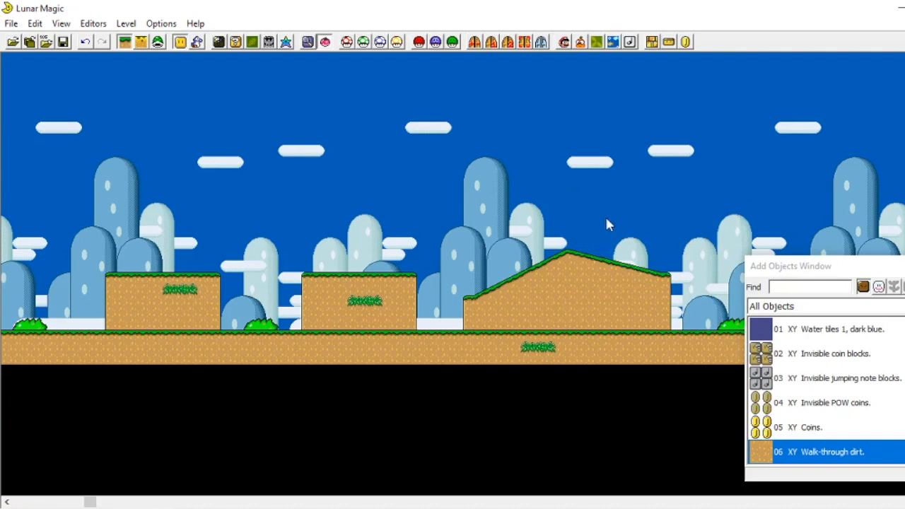
# Step: Add 05 Coins: a block about six wide and two high above a raised block, plus a small group above the next one
pyautogui.hscroll(11, 648, 216)
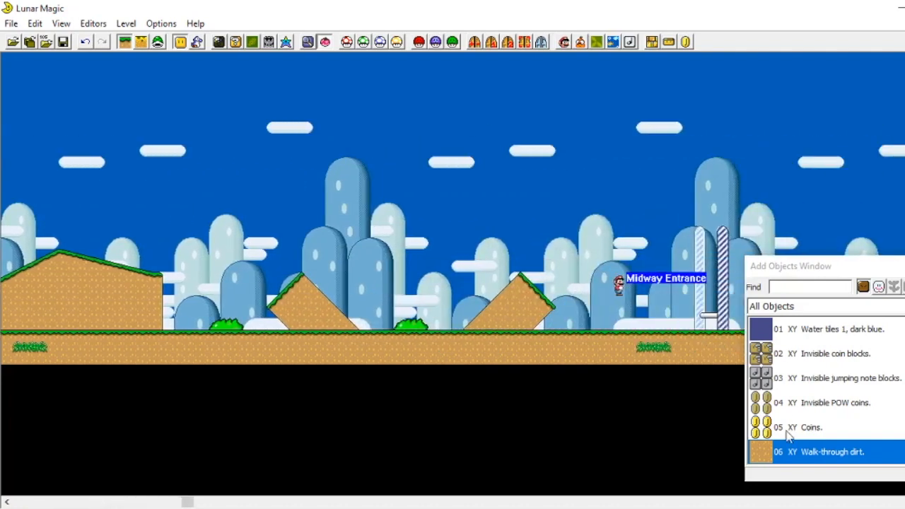
pyautogui.click(775, 424)
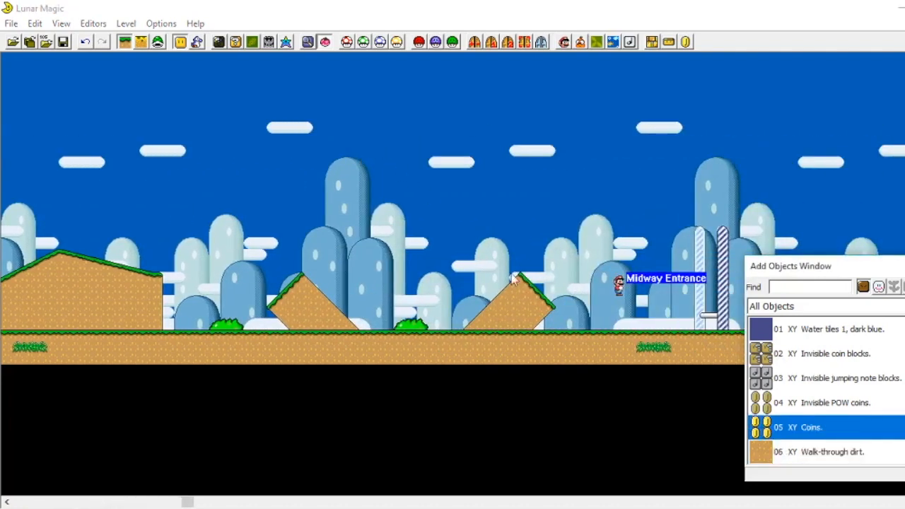
pyautogui.hscroll(-12, 512, 280)
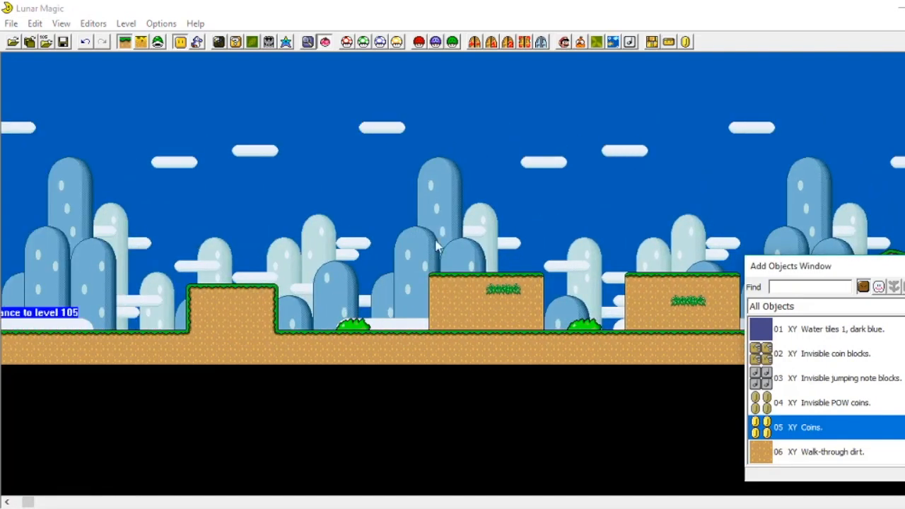
pyautogui.click(441, 258)
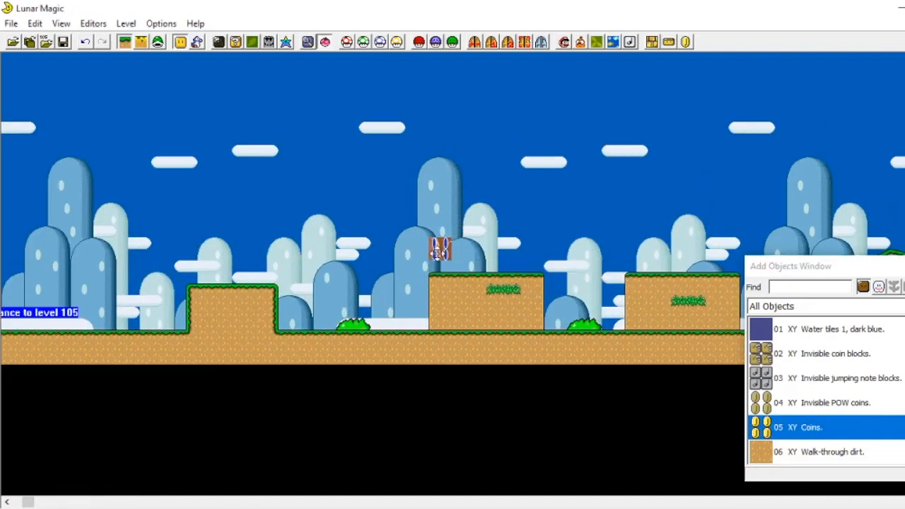
pyautogui.moveTo(458, 247); pyautogui.dragTo(556, 247)
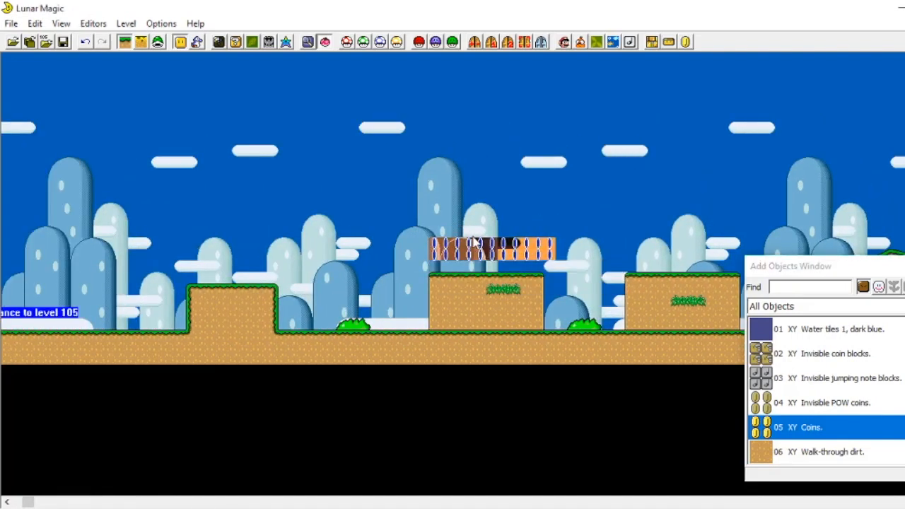
pyautogui.moveTo(448, 239); pyautogui.dragTo(447, 76)
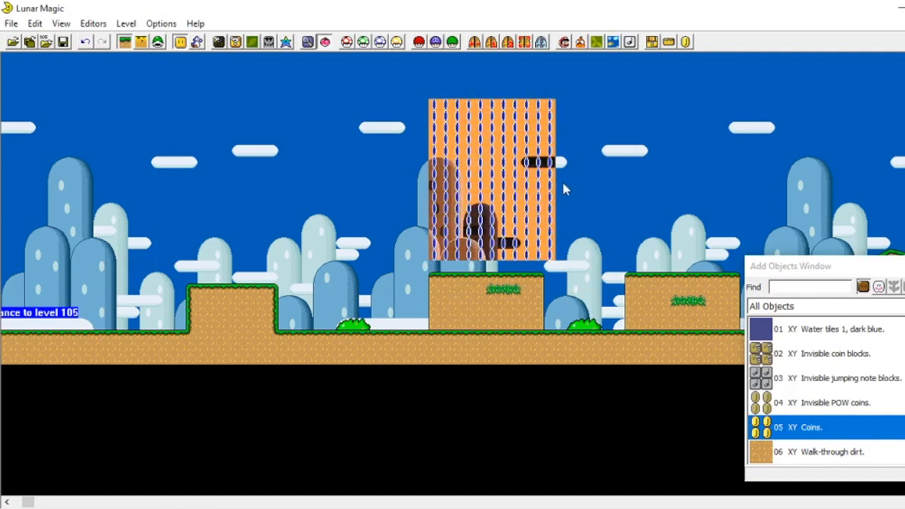
pyautogui.moveTo(558, 182); pyautogui.dragTo(602, 189)
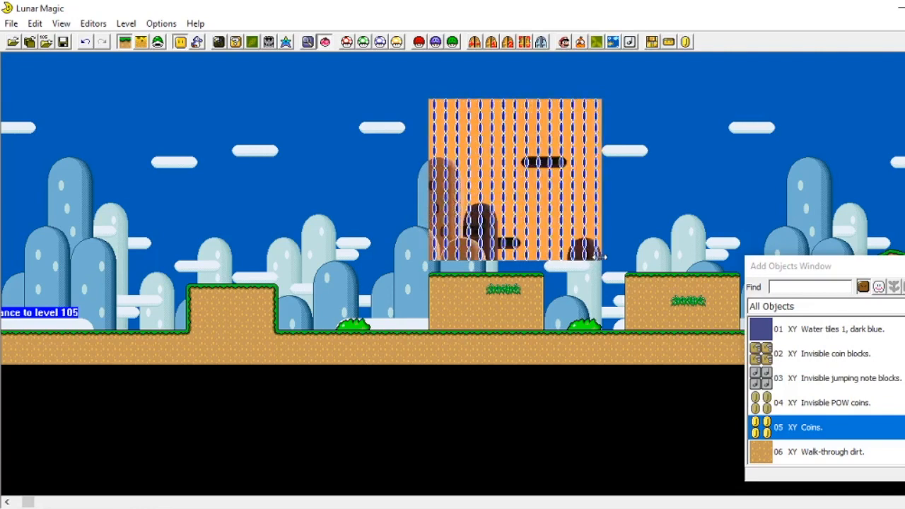
pyautogui.moveTo(580, 226); pyautogui.dragTo(489, 247)
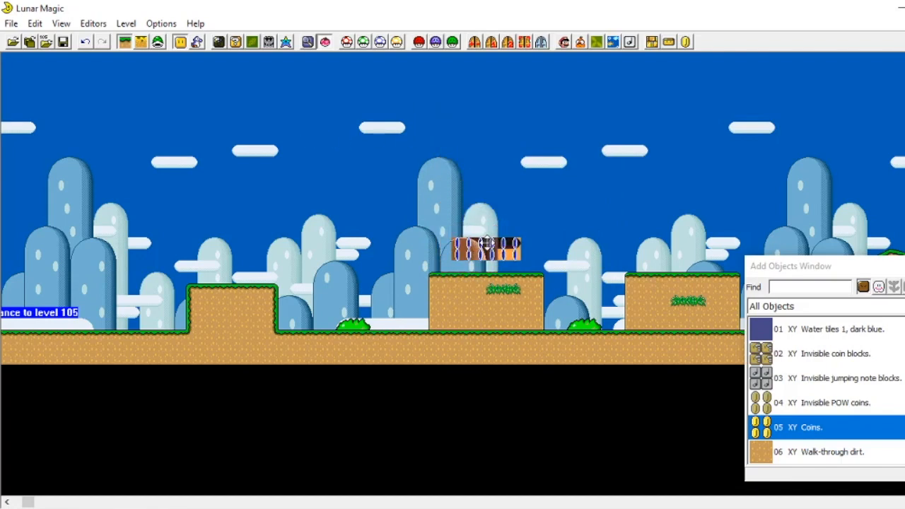
pyautogui.click(616, 316)
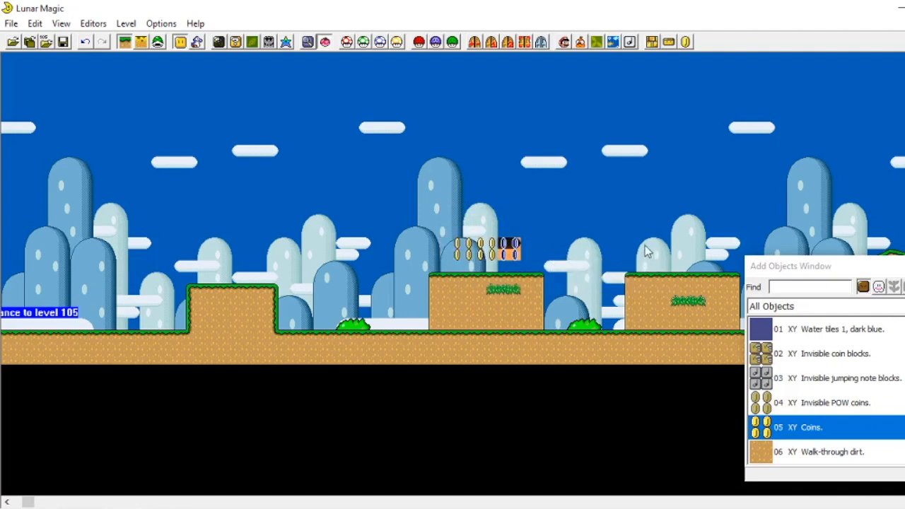
pyautogui.click(677, 192)
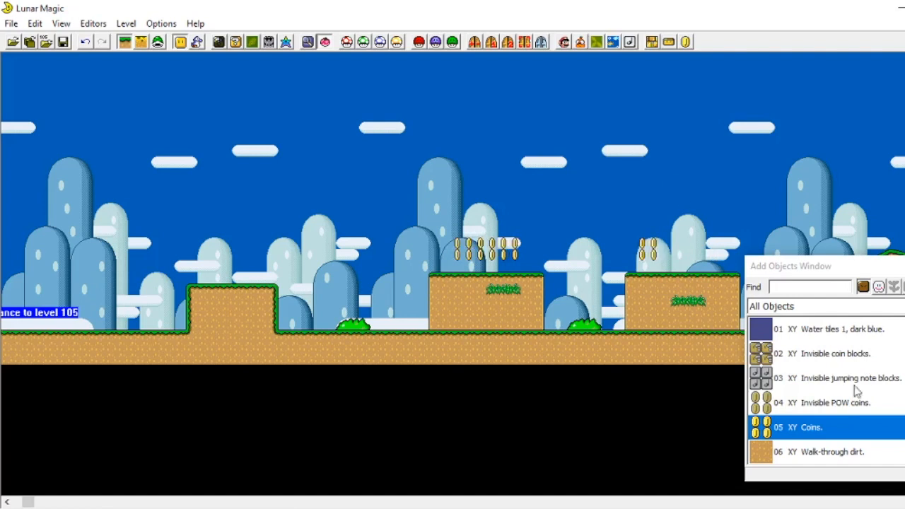
# Step: Place a row of three 09 Turn blocks in the air to the right of the coins above the second raised block
pyautogui.click(777, 355)
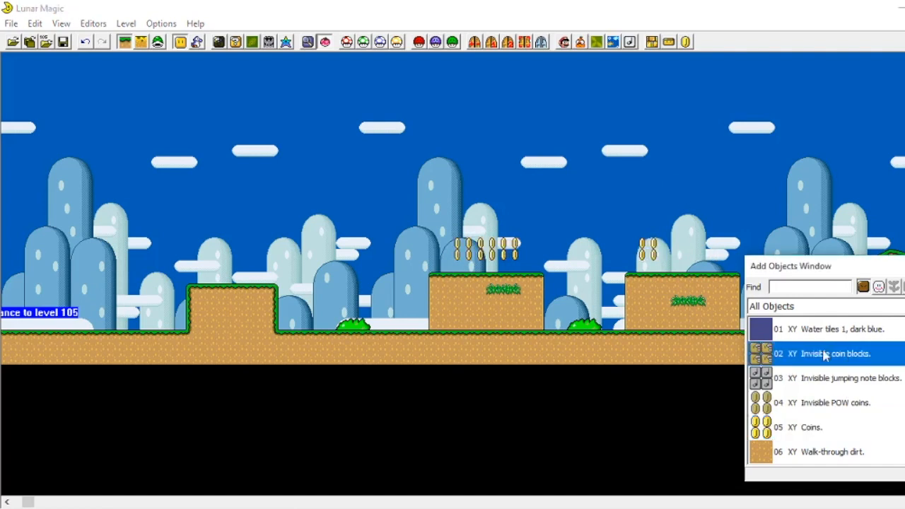
pyautogui.scroll(-2, 800, 362)
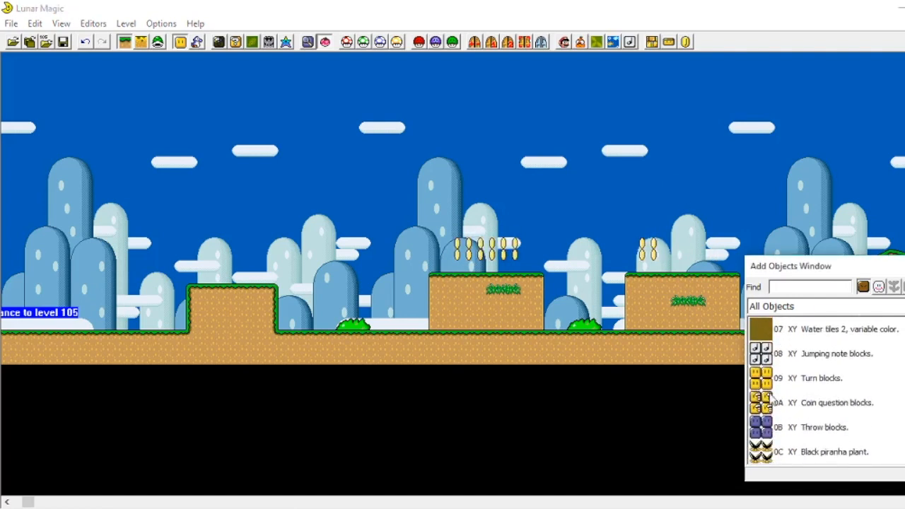
pyautogui.click(755, 379)
pyautogui.rightClick(695, 255)
pyautogui.moveTo(712, 265); pyautogui.dragTo(707, 240)
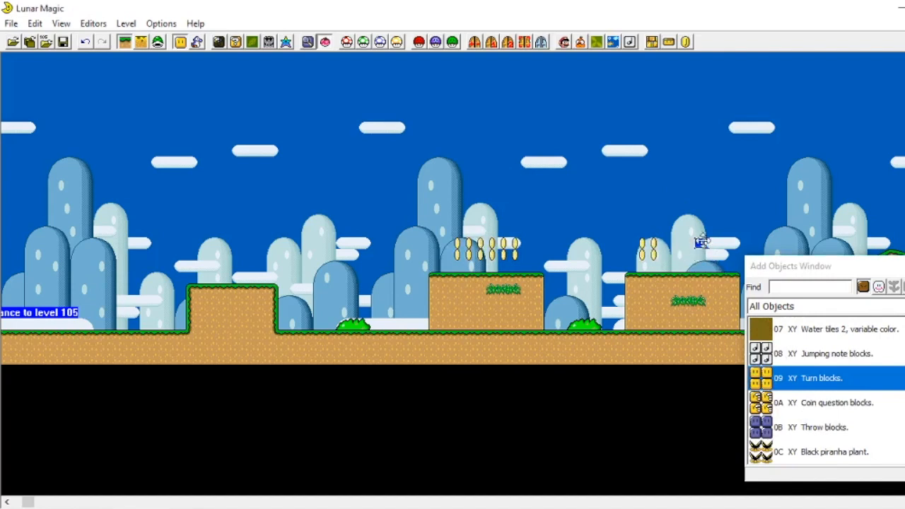
pyautogui.moveTo(695, 214); pyautogui.dragTo(718, 234)
# Step: Add two pairs of turn blocks floating above the ground near the level entrance, before the first hill
pyautogui.hscroll(-1, 213, 216)
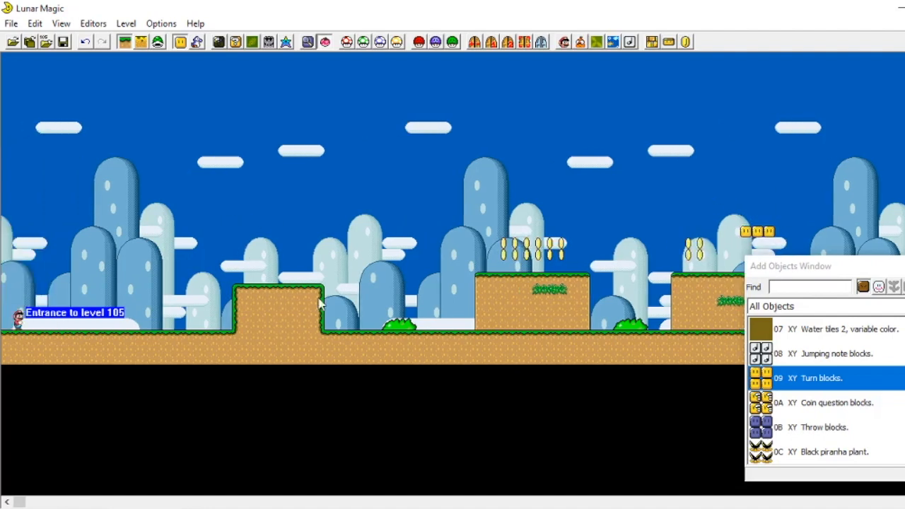
pyautogui.click(150, 285)
pyautogui.moveTo(181, 304); pyautogui.dragTo(180, 292)
pyautogui.rightClick(142, 292)
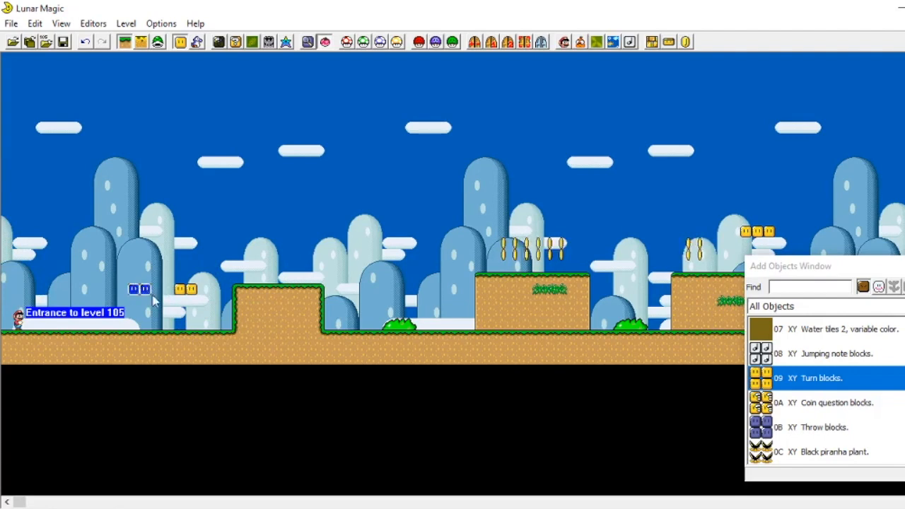
# Step: Place a single 0A Coin question block in the air above the first hill's right edge
pyautogui.click(761, 403)
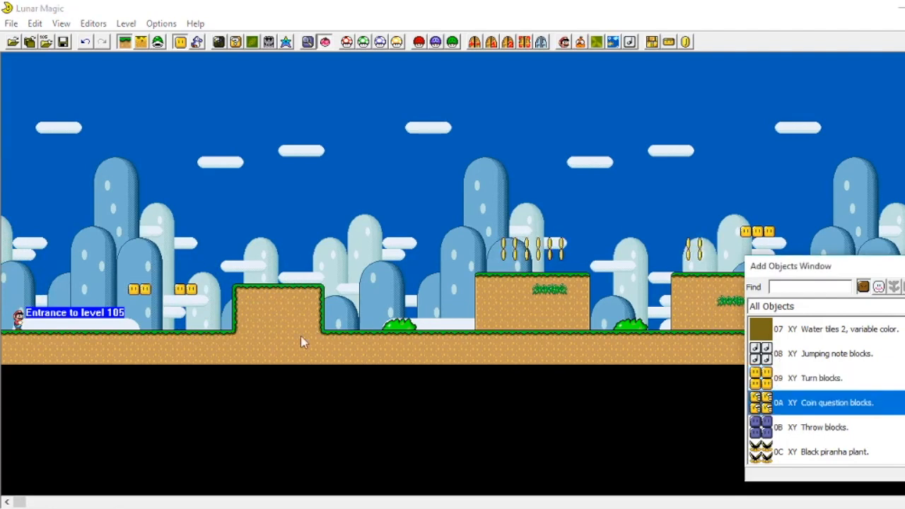
pyautogui.hscroll(2, 312, 265)
pyautogui.rightClick(255, 249)
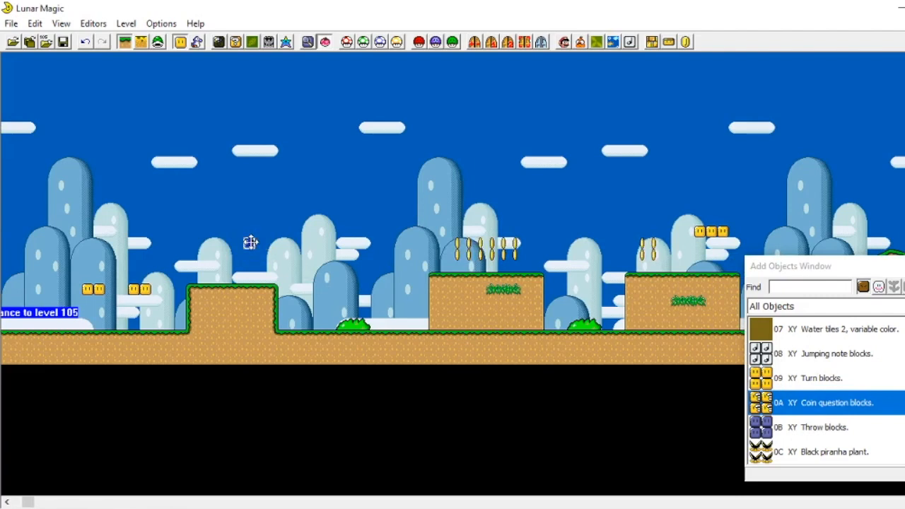
# Step: Browse the object list through the pipe, slope, cloud and forest entries
pyautogui.scroll(-1, 812, 383)
pyautogui.scroll(-3, 778, 369)
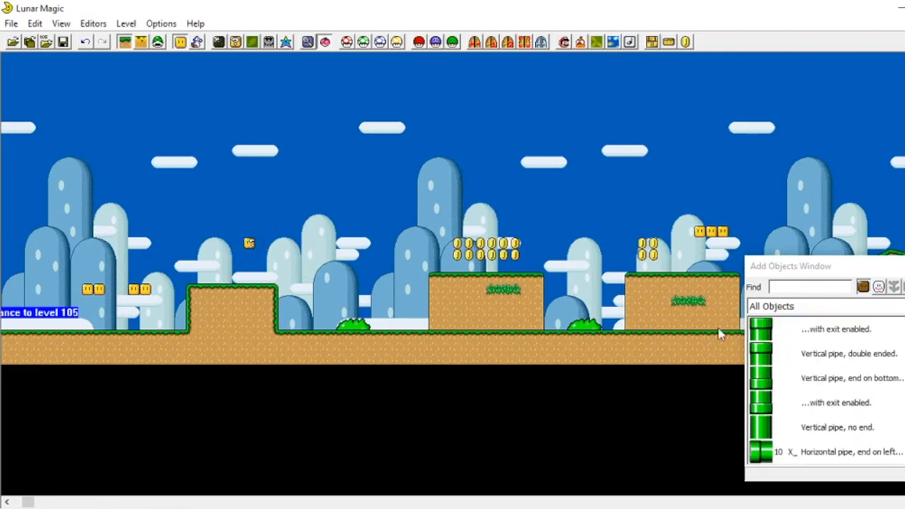
pyautogui.scroll(2, 794, 420)
pyautogui.click(760, 385)
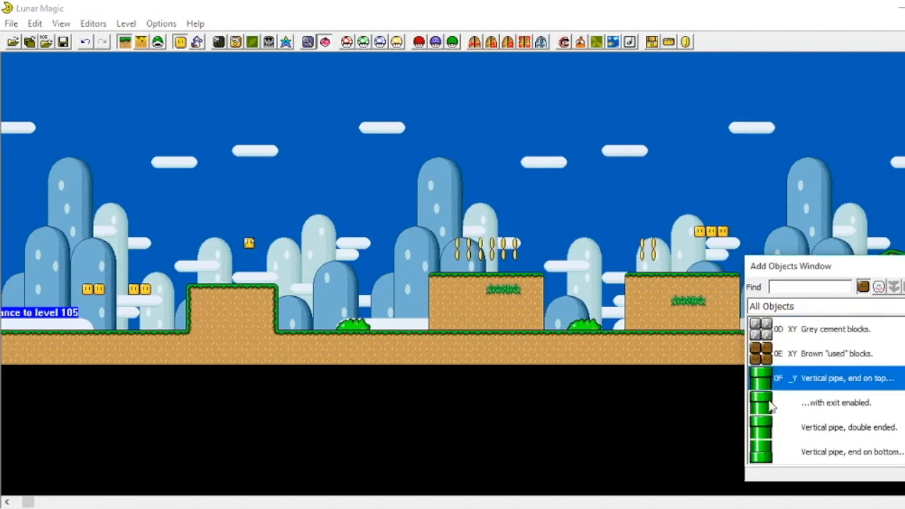
pyautogui.click(771, 406)
pyautogui.scroll(-1, 784, 433)
pyautogui.scroll(-2, 783, 430)
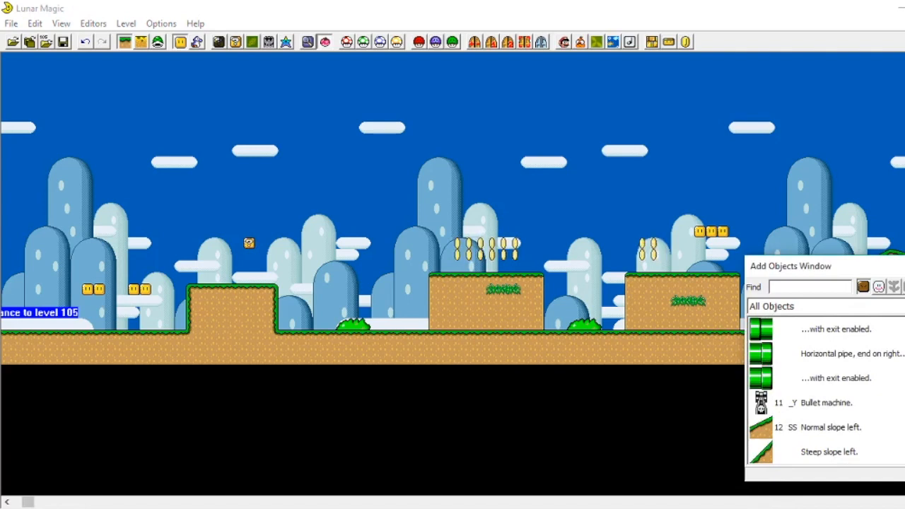
pyautogui.scroll(-1, 810, 379)
pyautogui.scroll(2, 810, 382)
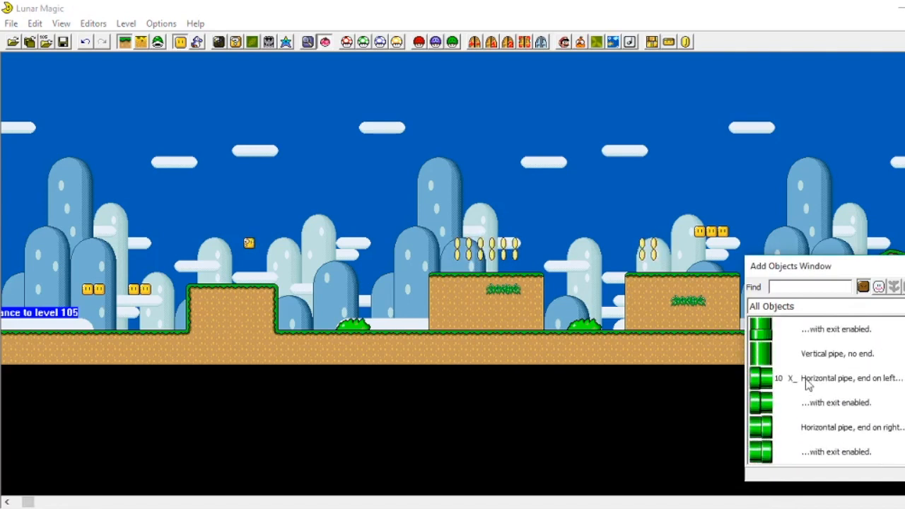
pyautogui.scroll(-3, 810, 386)
pyautogui.scroll(3, 827, 404)
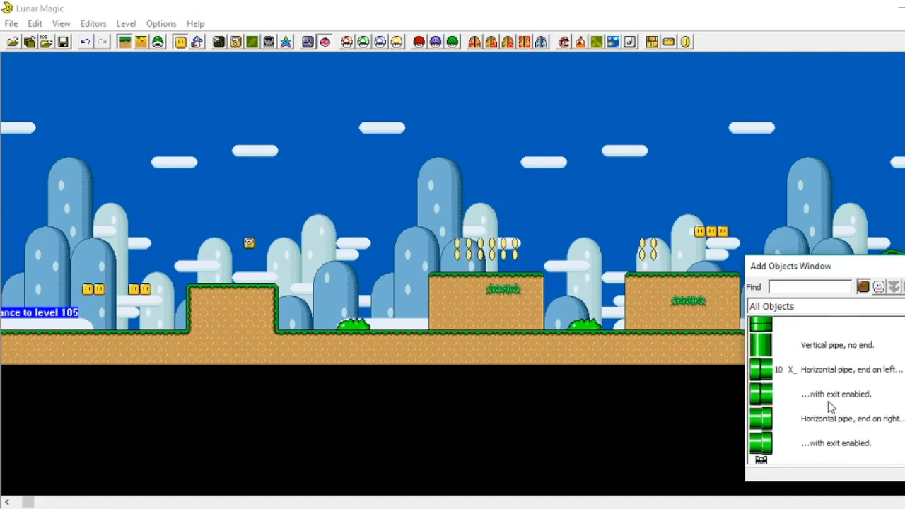
pyautogui.scroll(-10, 829, 408)
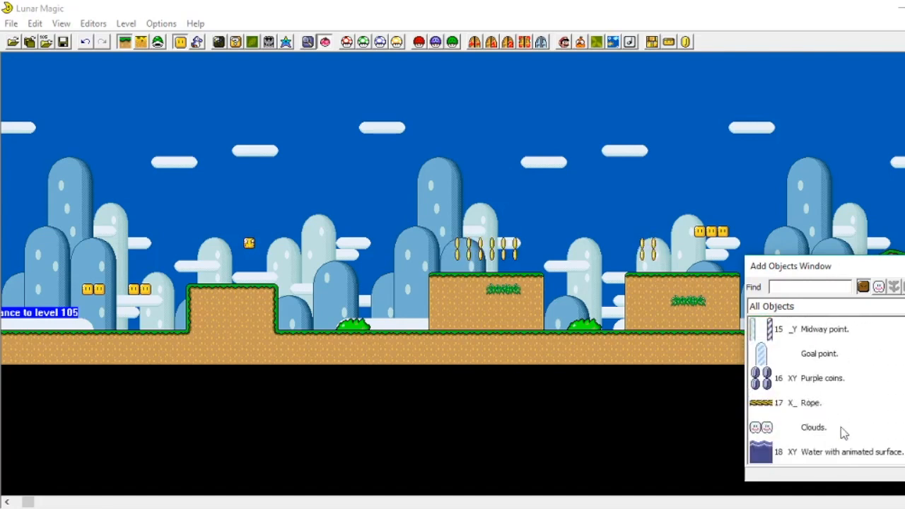
pyautogui.scroll(-5, 825, 389)
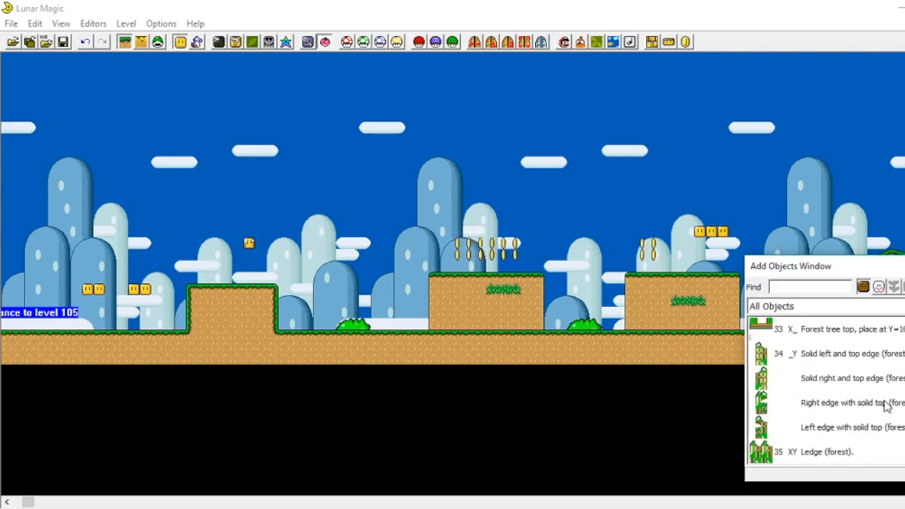
pyautogui.scroll(8, 886, 405)
pyautogui.scroll(-3, 804, 432)
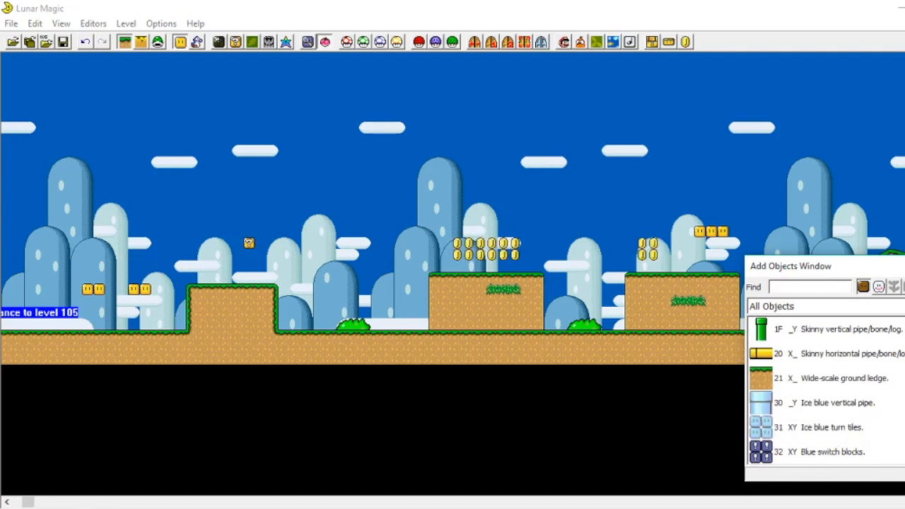
pyautogui.scroll(-1, 784, 422)
pyautogui.scroll(1, 783, 422)
# Step: Preview objects from the list, including ice blue turn tiles, forest tree trunks and forest ledges
pyautogui.moveTo(784, 422); pyautogui.dragTo(347, 299)
pyautogui.press('Delete')
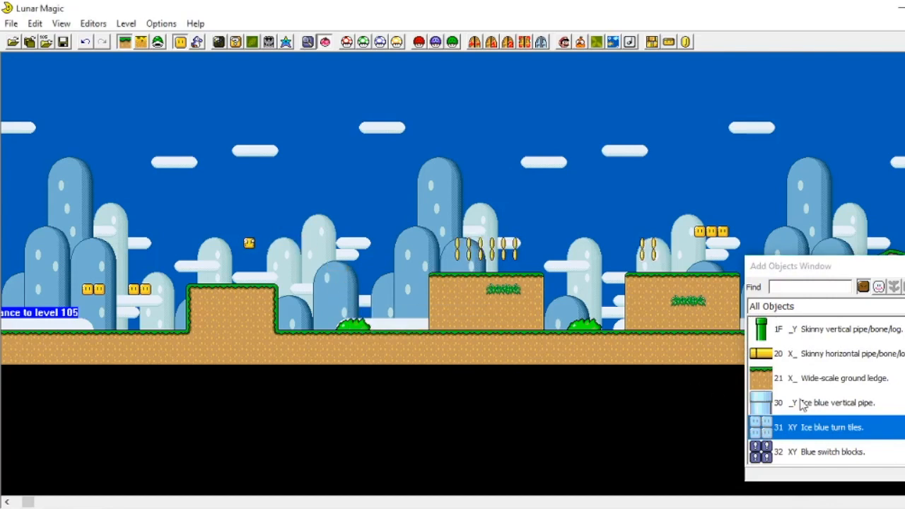
pyautogui.scroll(-2, 849, 393)
pyautogui.scroll(-4, 792, 369)
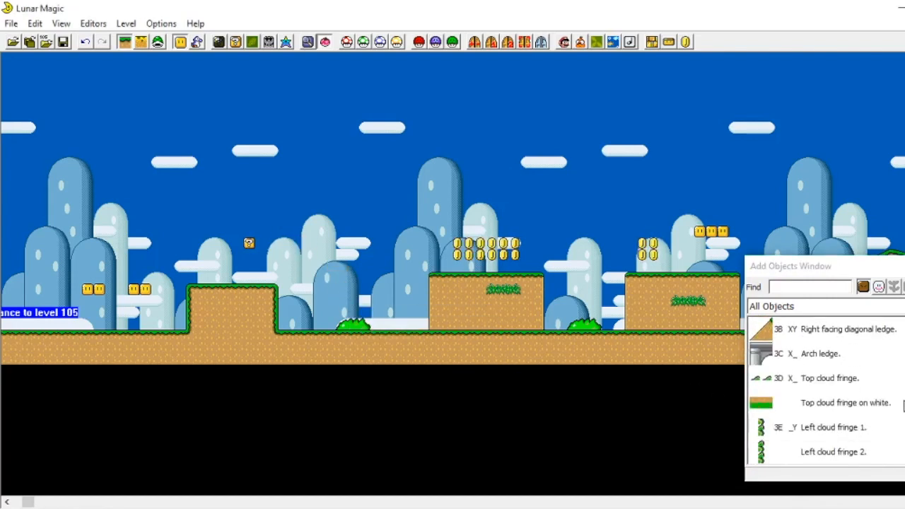
pyautogui.scroll(2, 806, 396)
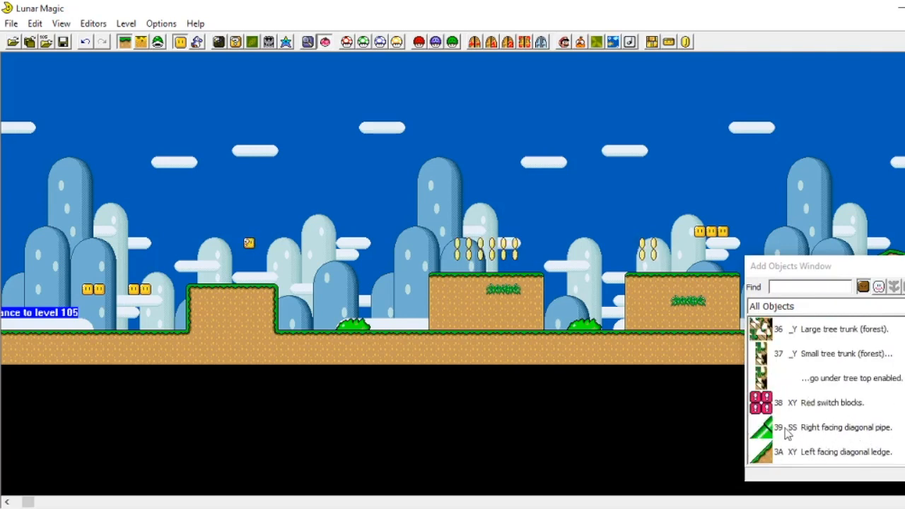
pyautogui.scroll(2, 799, 456)
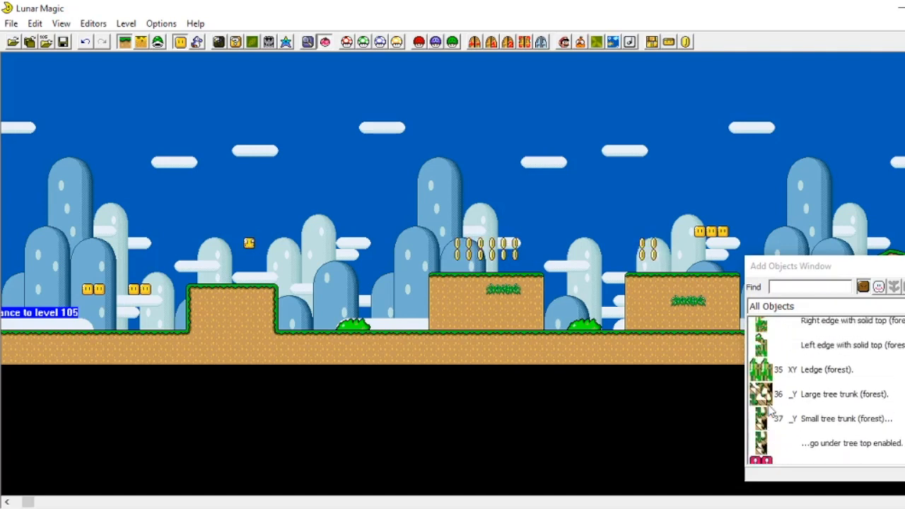
pyautogui.scroll(-2, 785, 450)
pyautogui.click(751, 356)
pyautogui.click(759, 332)
pyautogui.click(763, 352)
pyautogui.click(765, 331)
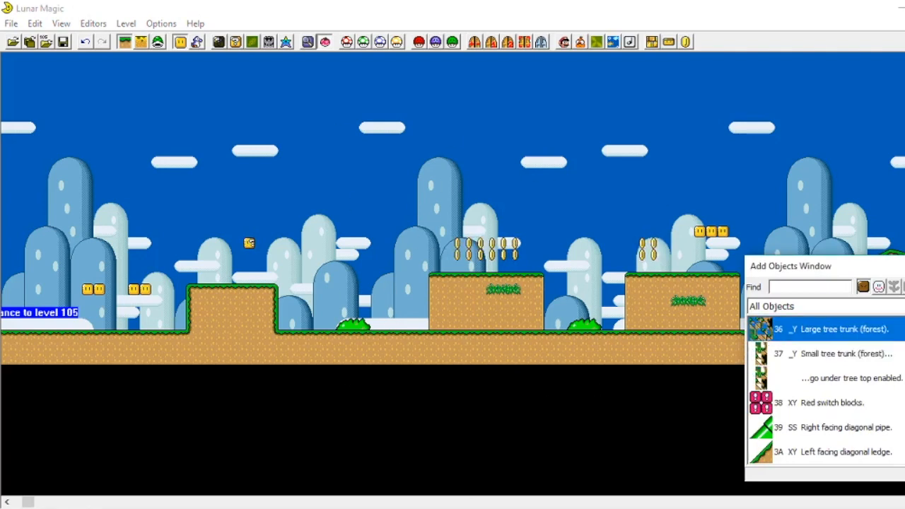
pyautogui.scroll(3, 784, 380)
pyautogui.scroll(-1, 783, 381)
pyautogui.click(784, 380)
pyautogui.click(786, 357)
pyautogui.click(802, 397)
pyautogui.click(809, 432)
pyautogui.click(808, 455)
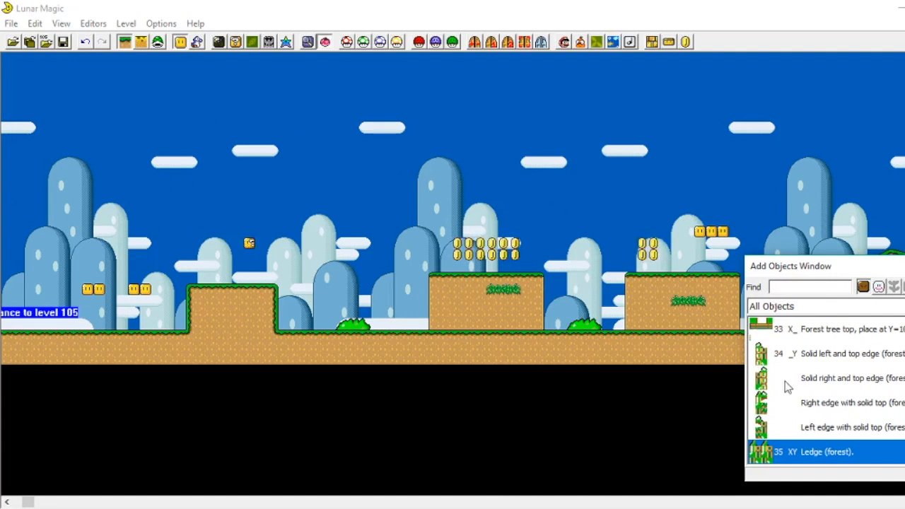
pyautogui.scroll(1, 699, 349)
pyautogui.scroll(2, 776, 400)
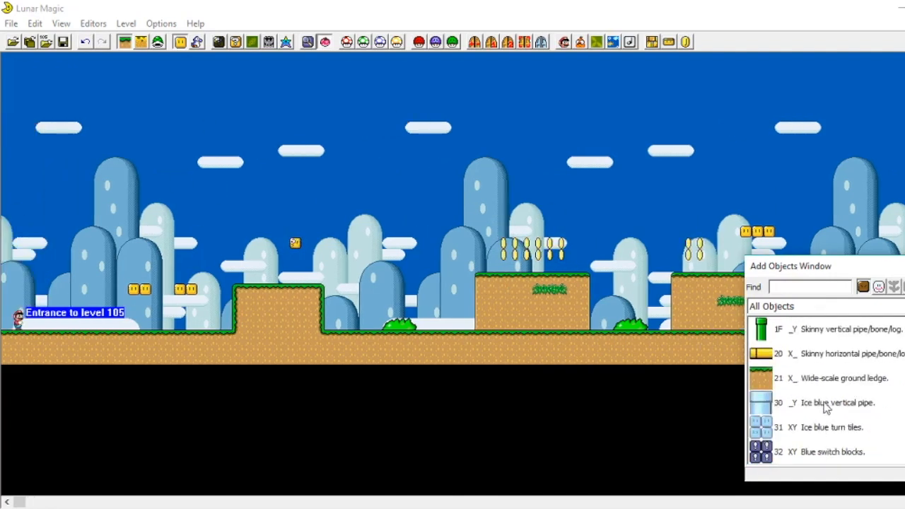
pyautogui.scroll(2, 804, 410)
pyautogui.scroll(-1, 812, 400)
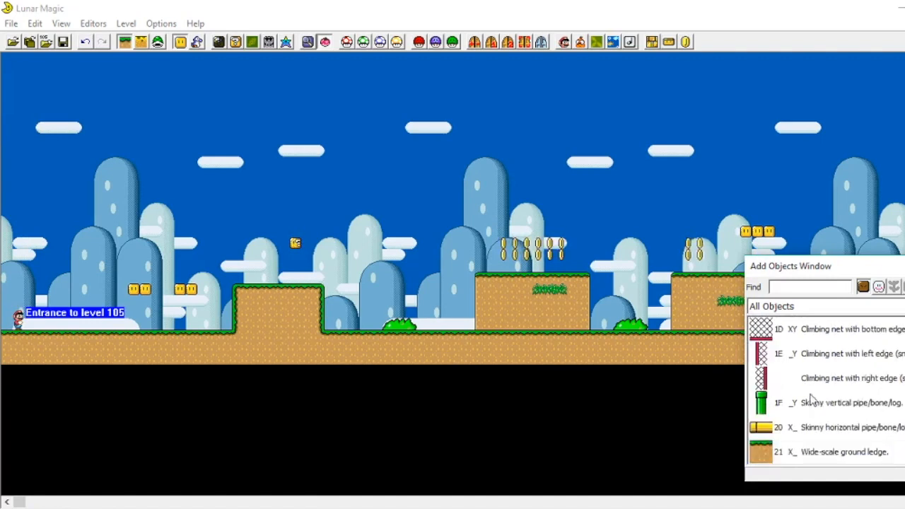
# Step: Place a short 1F Skinny vertical pipe on the ground just right of the first hill
pyautogui.click(756, 401)
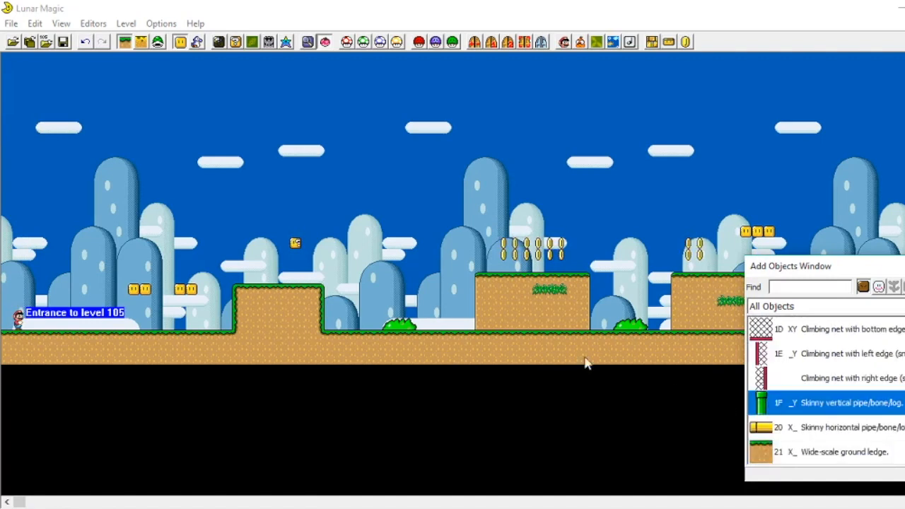
pyautogui.rightClick(360, 315)
pyautogui.click(355, 274)
pyautogui.moveTo(354, 336); pyautogui.dragTo(355, 315)
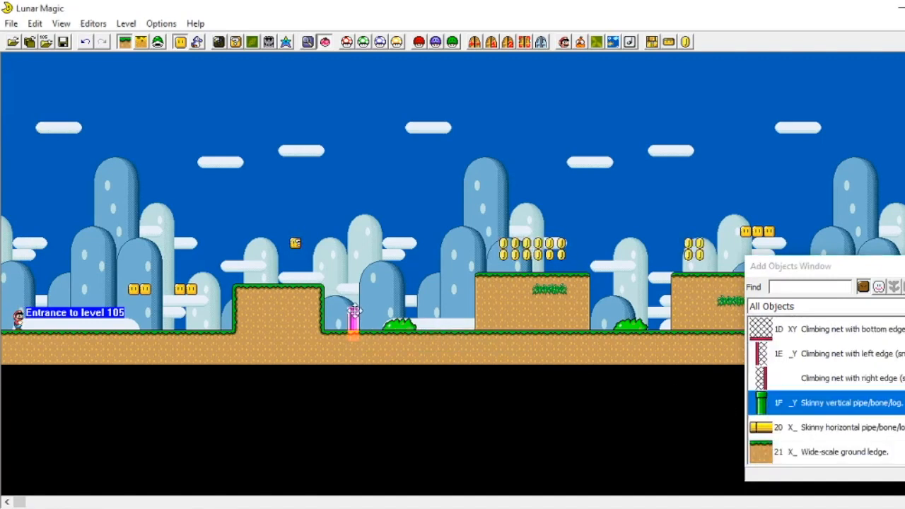
pyautogui.click(350, 275)
# Step: Place a 17 Green star block above the bush between the two raised blocks
pyautogui.scroll(-7, 826, 390)
pyautogui.scroll(-8, 793, 382)
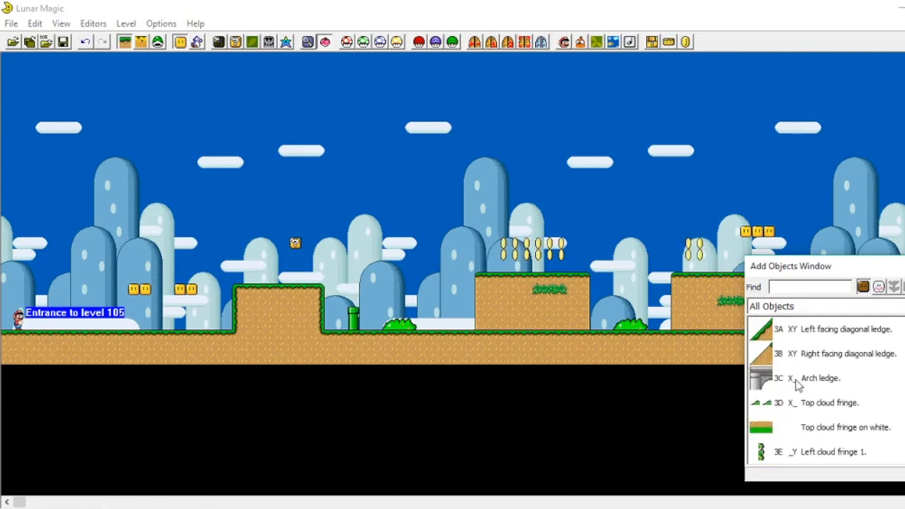
pyautogui.scroll(-1, 803, 384)
pyautogui.scroll(-8, 804, 382)
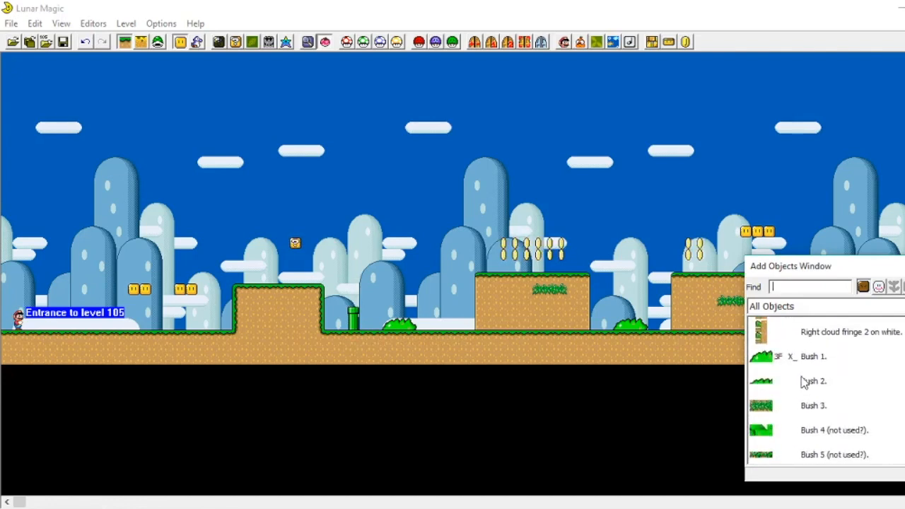
pyautogui.scroll(-4, 805, 383)
pyautogui.scroll(4, 807, 387)
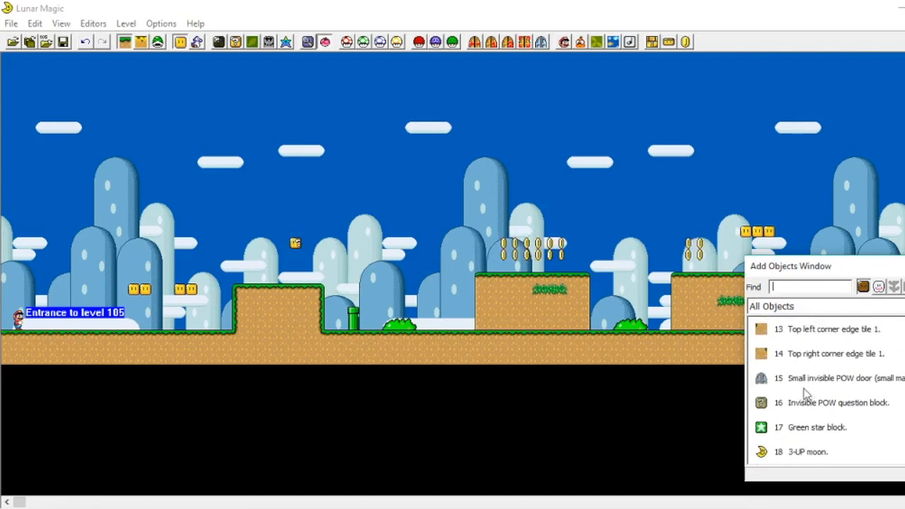
pyautogui.moveTo(771, 428); pyautogui.dragTo(618, 279)
# Step: Place a 2F Turn block with blue/silver POW inside in the air above the left foot of the large hill
pyautogui.scroll(-6, 849, 396)
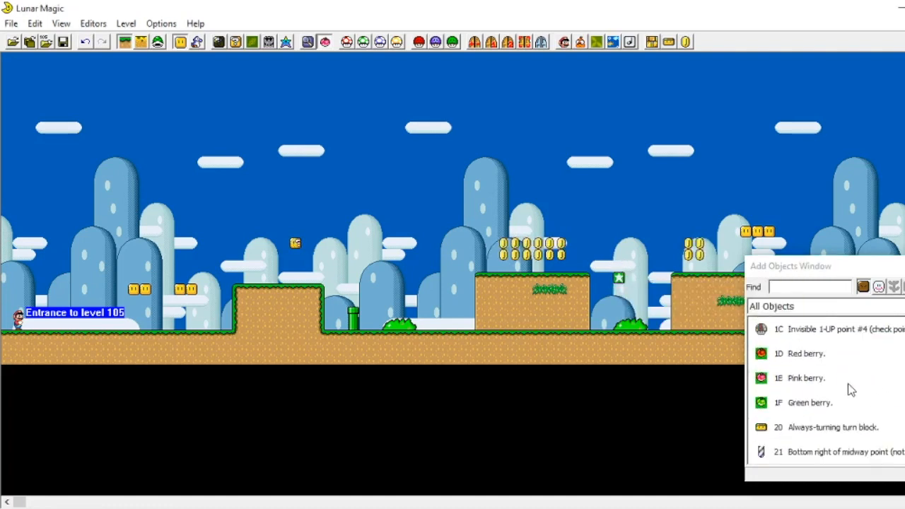
pyautogui.scroll(-6, 804, 410)
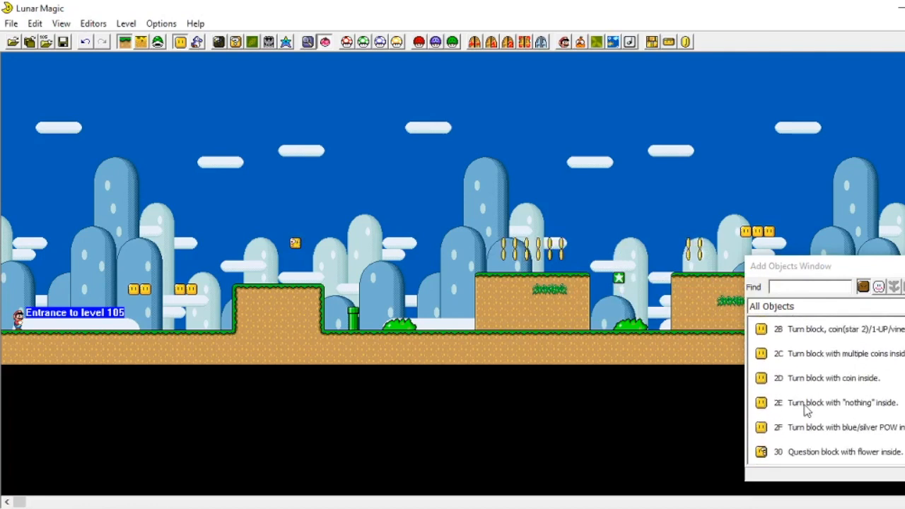
pyautogui.click(826, 374)
pyautogui.click(826, 355)
pyautogui.click(831, 374)
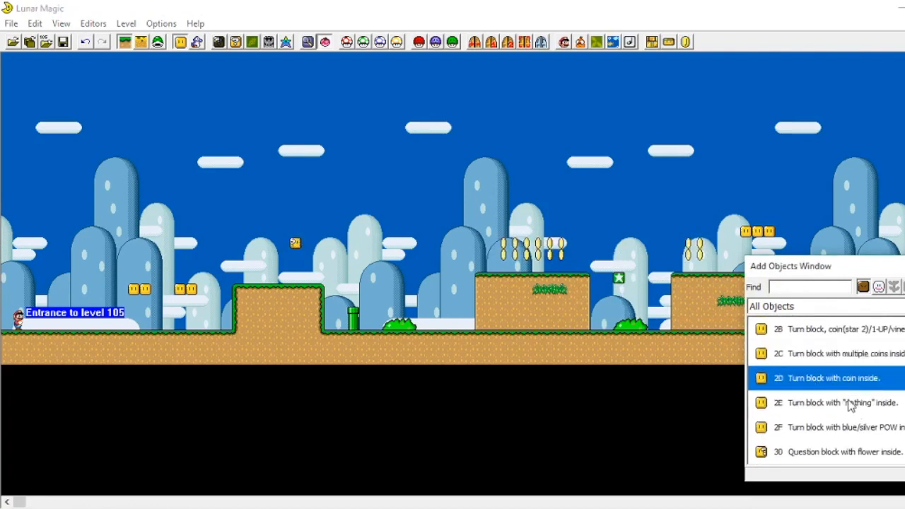
pyautogui.click(851, 402)
pyautogui.click(852, 418)
pyautogui.scroll(-2, 821, 410)
pyautogui.scroll(1, 822, 378)
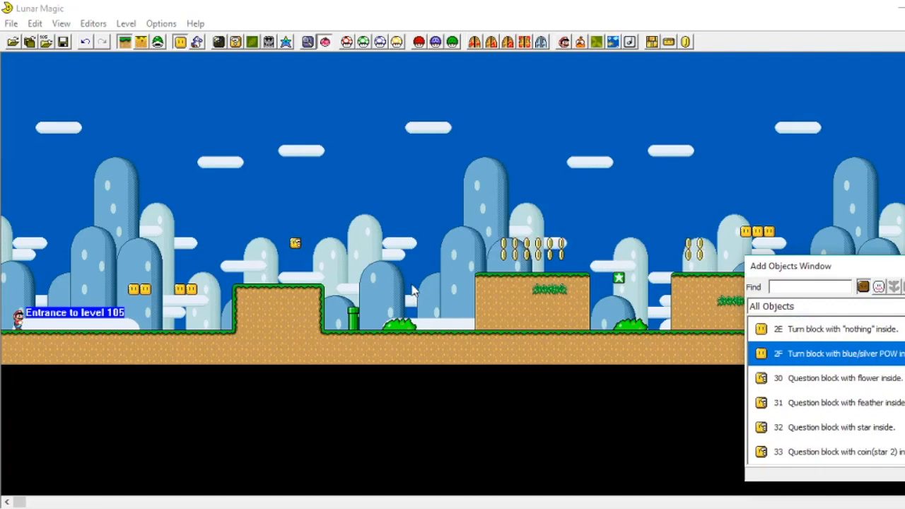
pyautogui.hscroll(8, 524, 281)
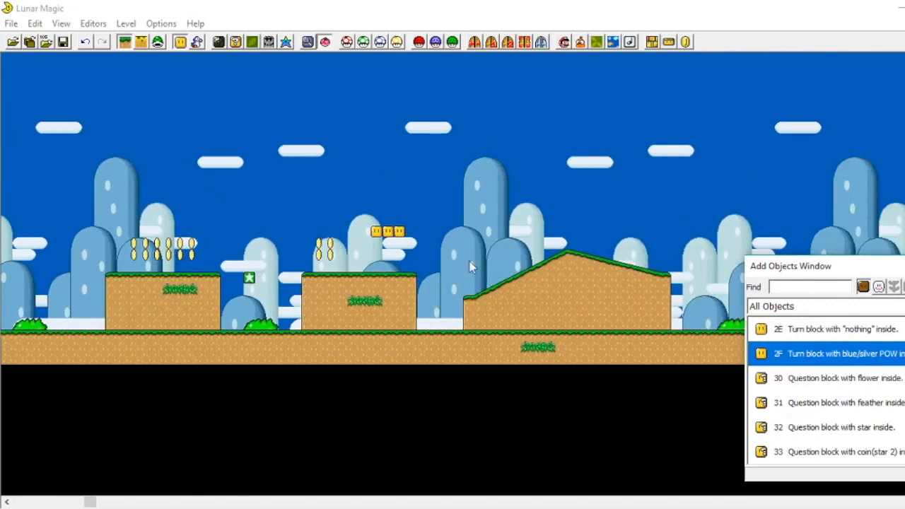
pyautogui.rightClick(470, 262)
pyautogui.moveTo(468, 264); pyautogui.dragTo(468, 254)
pyautogui.click(483, 214)
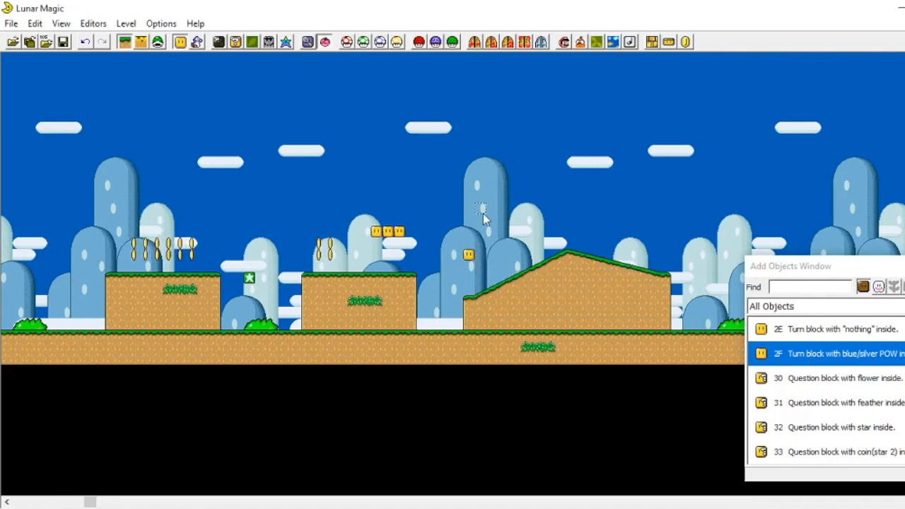
pyautogui.scroll(-6, 855, 384)
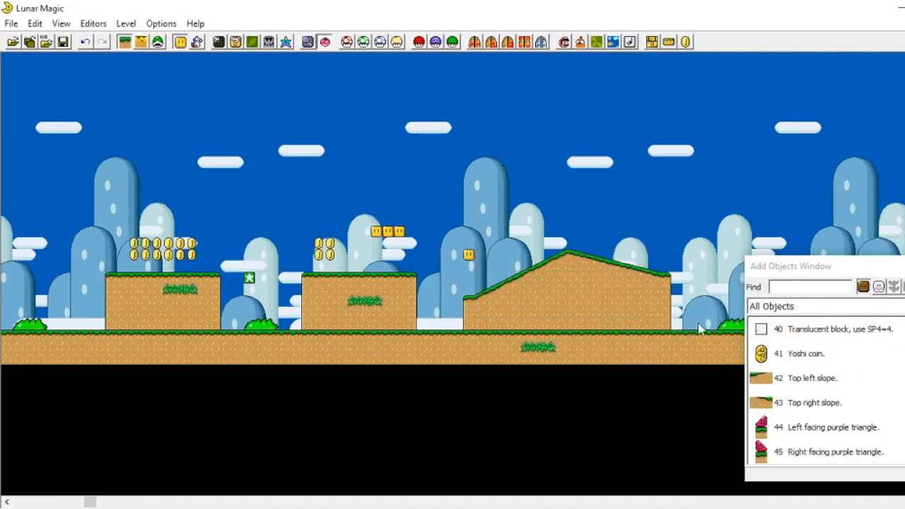
# Step: Scroll through the object list to browse the available objects
pyautogui.scroll(15, 811, 386)
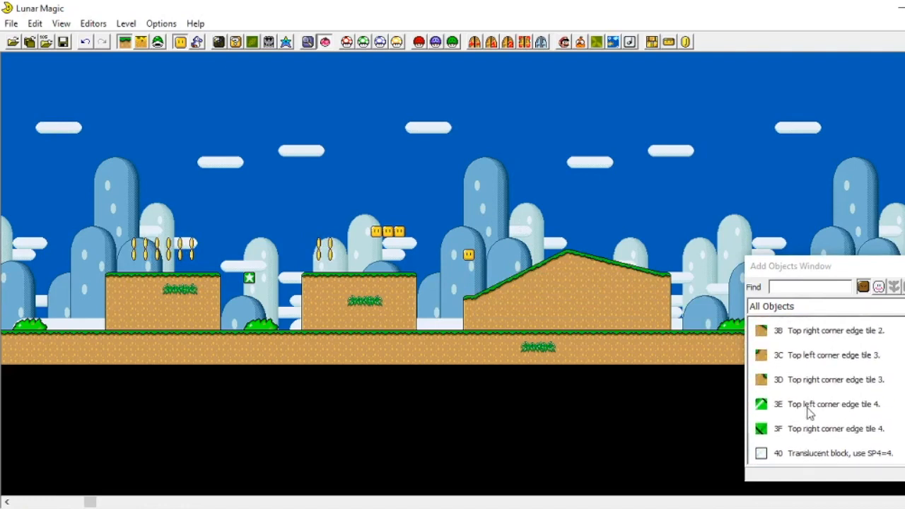
pyautogui.scroll(20, 810, 413)
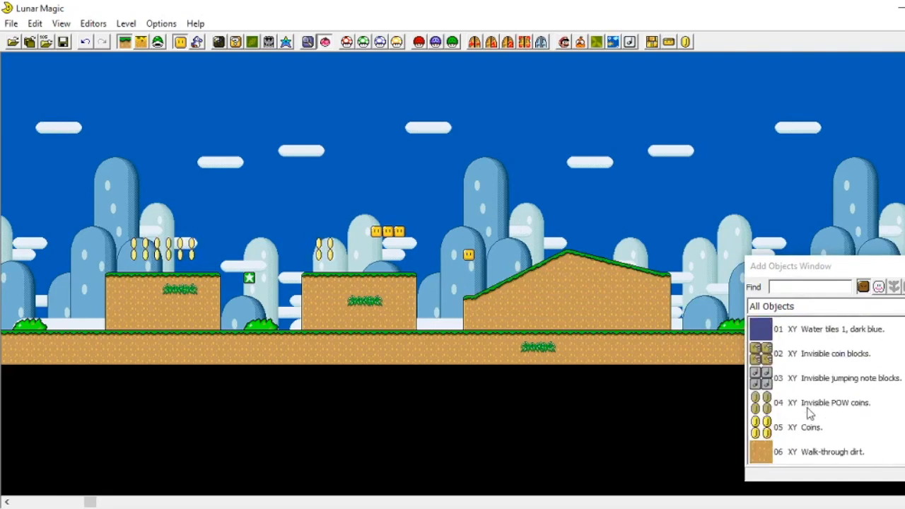
pyautogui.scroll(-12, 810, 416)
pyautogui.scroll(-2, 782, 390)
pyautogui.scroll(2, 782, 389)
pyautogui.scroll(-2, 782, 390)
pyautogui.scroll(8, 783, 385)
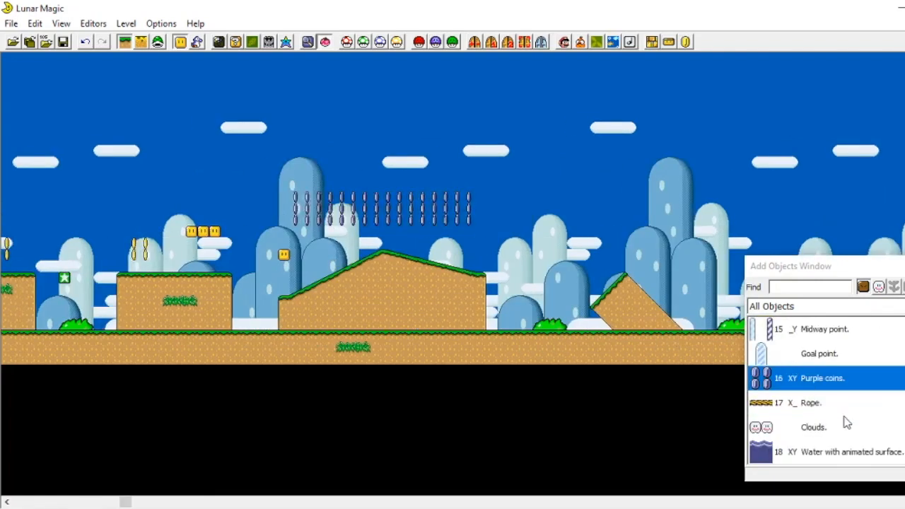
pyautogui.scroll(10, 847, 423)
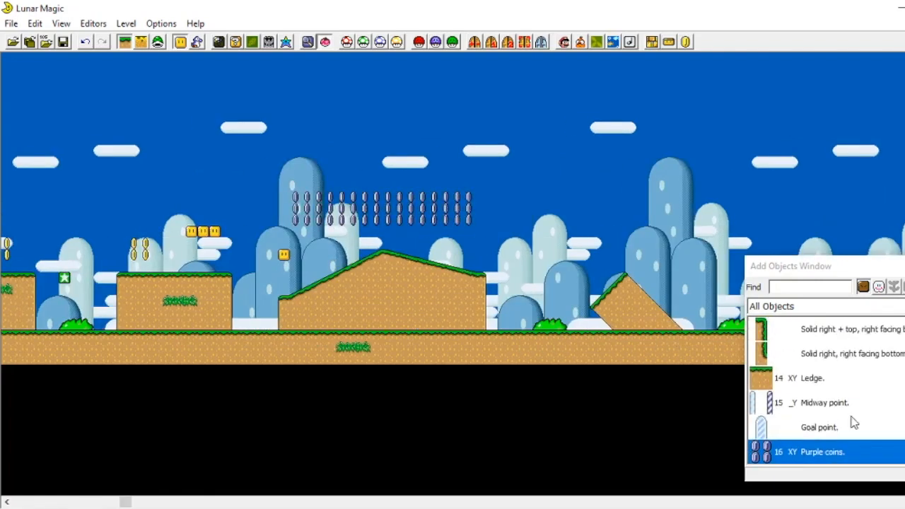
pyautogui.scroll(2, 853, 423)
pyautogui.scroll(-4, 854, 423)
# Step: Place an exit-enabled vertical pipe and move it onto the ground beside the short skinny pipe right of the first hill
pyautogui.click(836, 329)
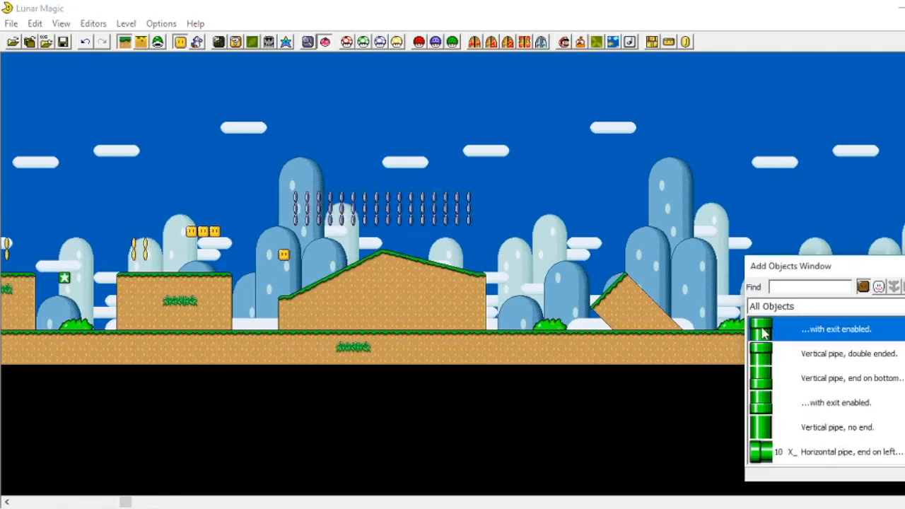
pyautogui.rightClick(556, 248)
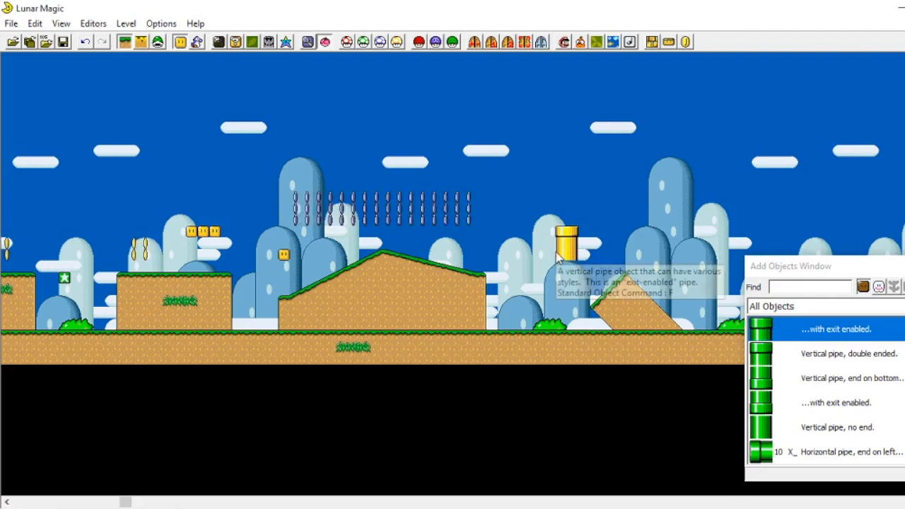
pyautogui.click(609, 239)
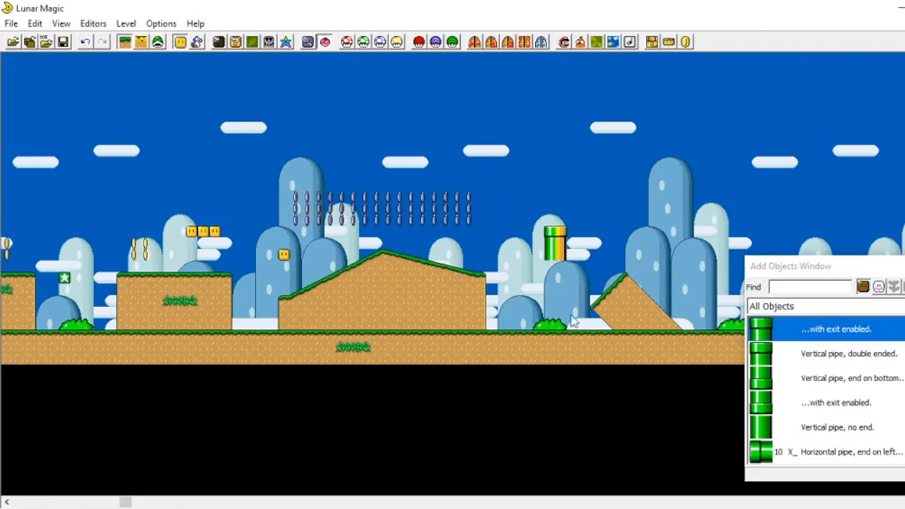
pyautogui.moveTo(551, 246); pyautogui.dragTo(314, 324)
pyautogui.click(561, 236)
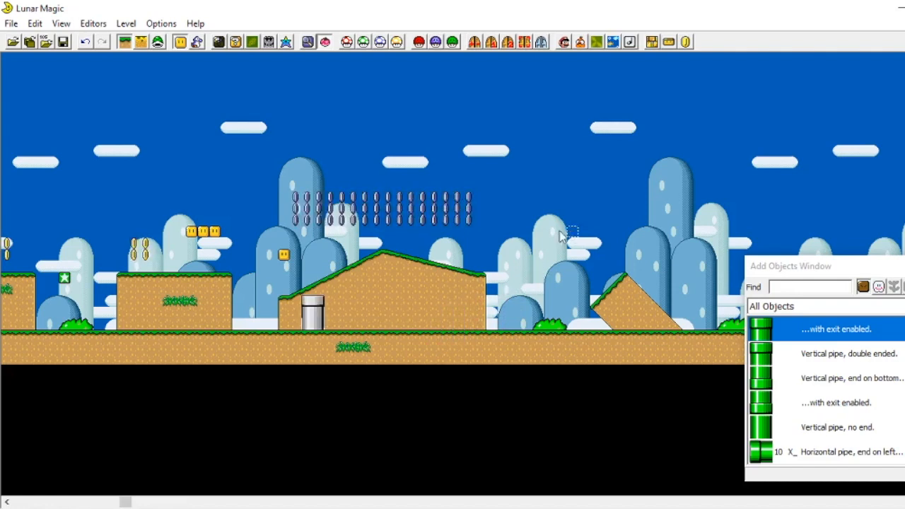
pyautogui.moveTo(316, 318); pyautogui.dragTo(258, 318)
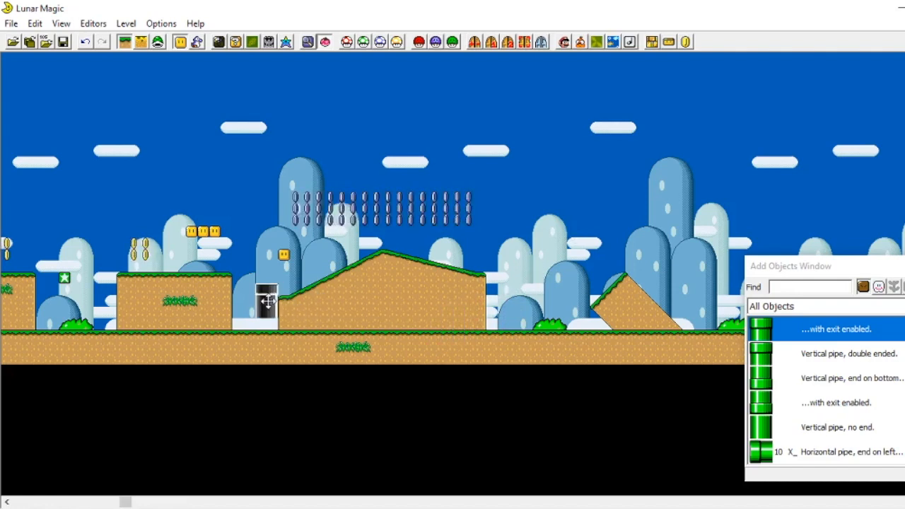
pyautogui.click(644, 178)
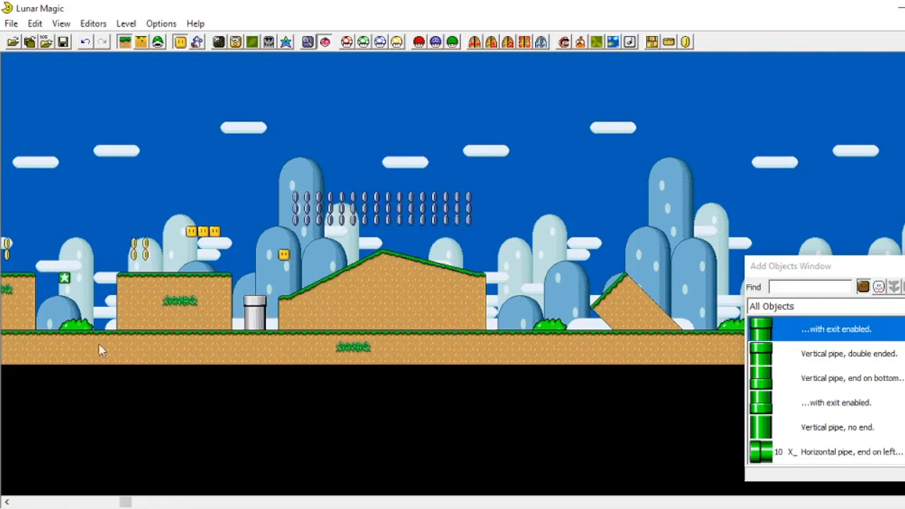
pyautogui.moveTo(266, 318); pyautogui.dragTo(99, 318)
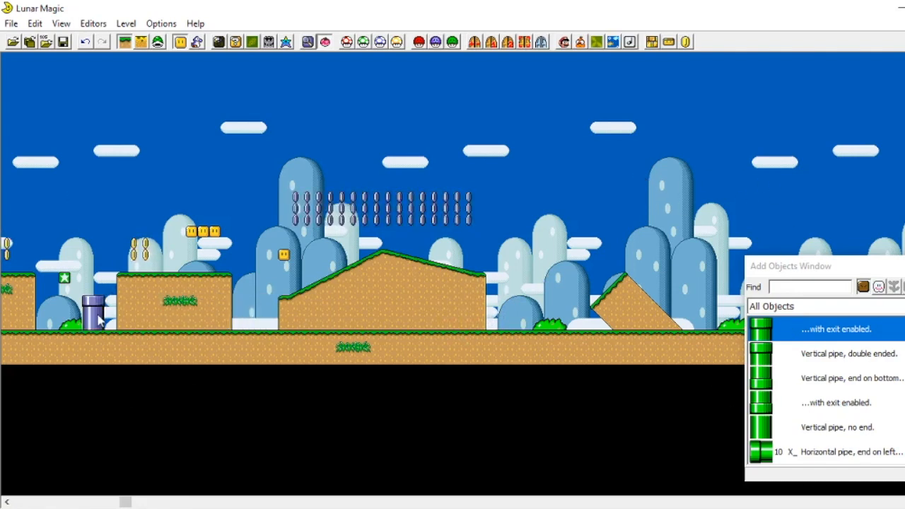
pyautogui.hscroll(-8, 128, 150)
pyautogui.moveTo(461, 313); pyautogui.dragTo(195, 307)
pyautogui.click(185, 248)
pyautogui.click(234, 248)
pyautogui.hscroll(-2, 234, 247)
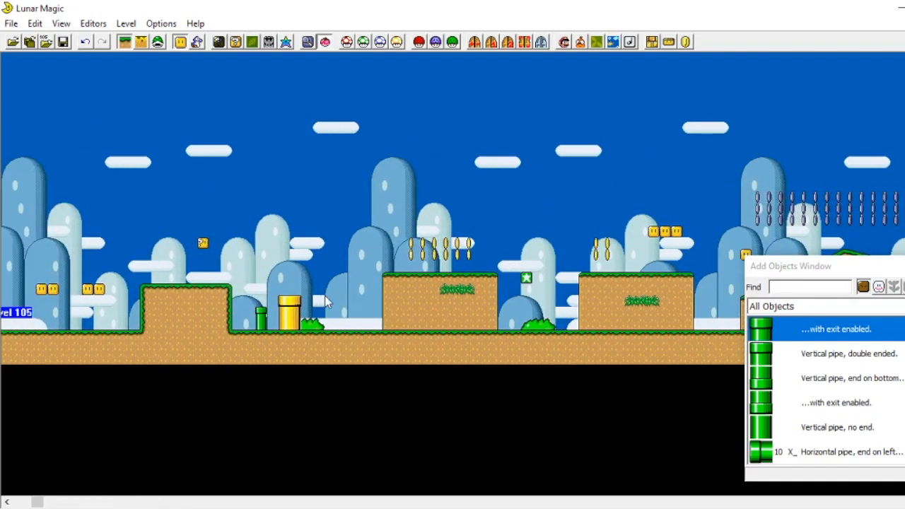
# Step: Place a 3C Arch ledge on the ground between the two steep diagonal slopes
pyautogui.scroll(-3, 789, 381)
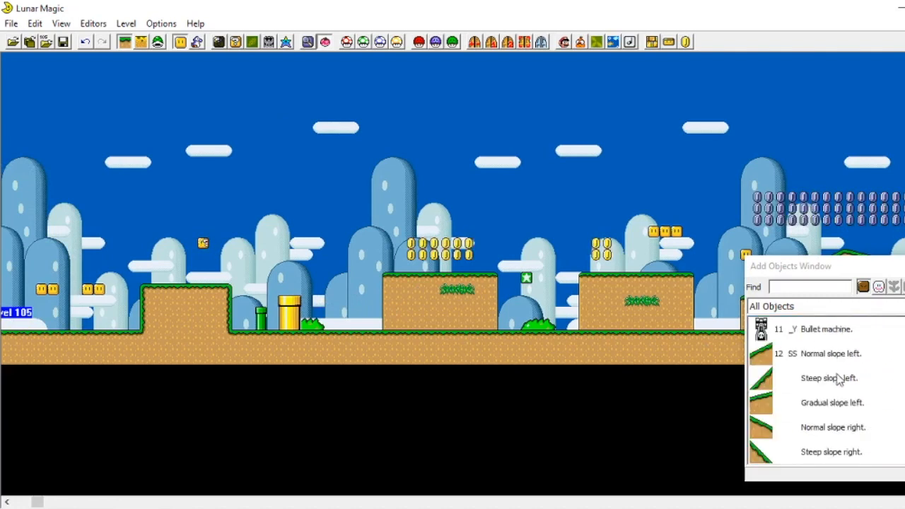
pyautogui.scroll(-3, 789, 378)
pyautogui.scroll(-1, 796, 381)
pyautogui.scroll(-10, 797, 384)
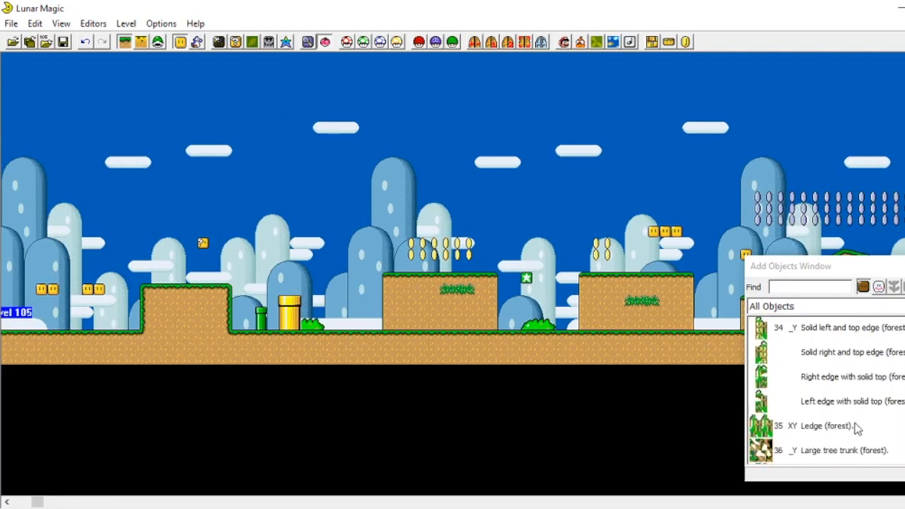
pyautogui.hscroll(2, 436, 301)
pyautogui.hscroll(9, 436, 301)
pyautogui.scroll(-2, 829, 424)
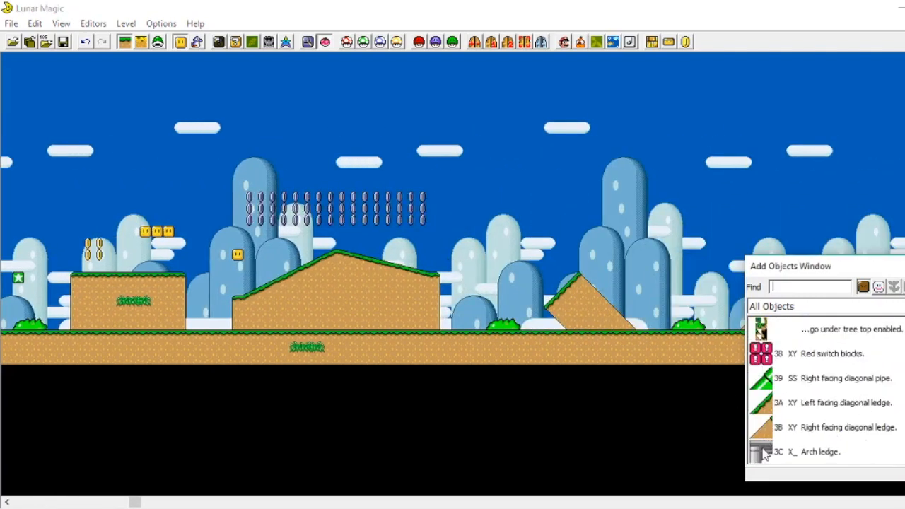
pyautogui.click(824, 452)
pyautogui.hscroll(2, 558, 173)
pyautogui.hscroll(3, 558, 172)
pyautogui.rightClick(460, 313)
pyautogui.moveTo(471, 333); pyautogui.dragTo(428, 310)
pyautogui.moveTo(464, 215); pyautogui.dragTo(472, 224)
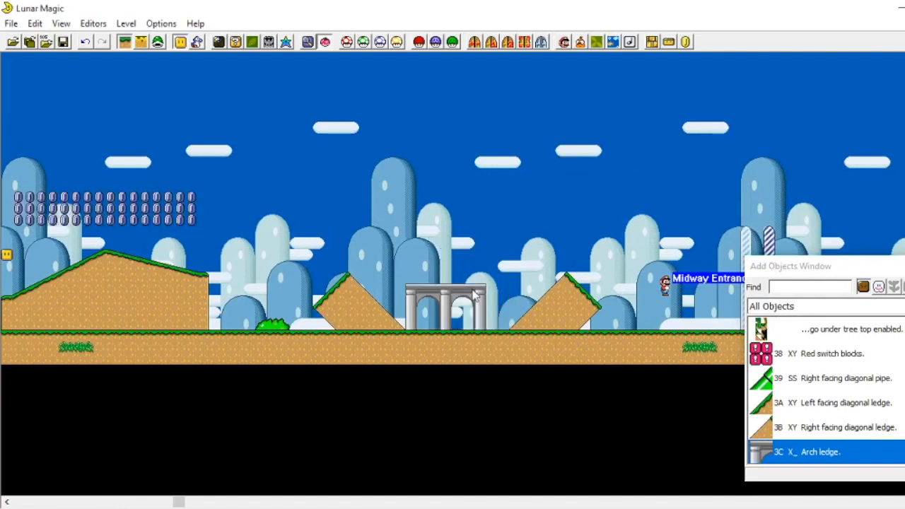
pyautogui.hscroll(-1, 548, 292)
pyautogui.hscroll(4, 530, 249)
pyautogui.moveTo(341, 303); pyautogui.dragTo(352, 301)
pyautogui.click(524, 245)
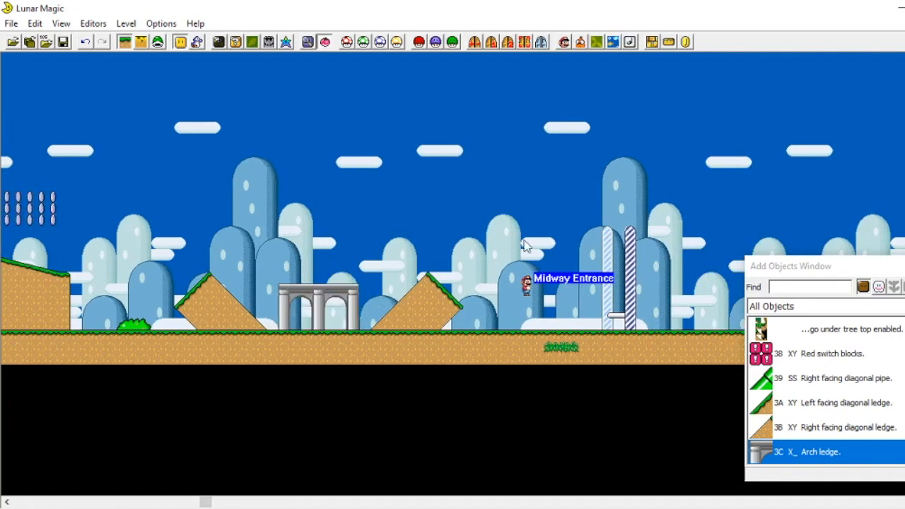
# Step: Place a 39 Right facing diagonal pipe on the ground just right of the arch ledge
pyautogui.click(764, 385)
pyautogui.hscroll(-12, 453, 319)
pyautogui.rightClick(481, 304)
pyautogui.moveTo(484, 305); pyautogui.dragTo(556, 298)
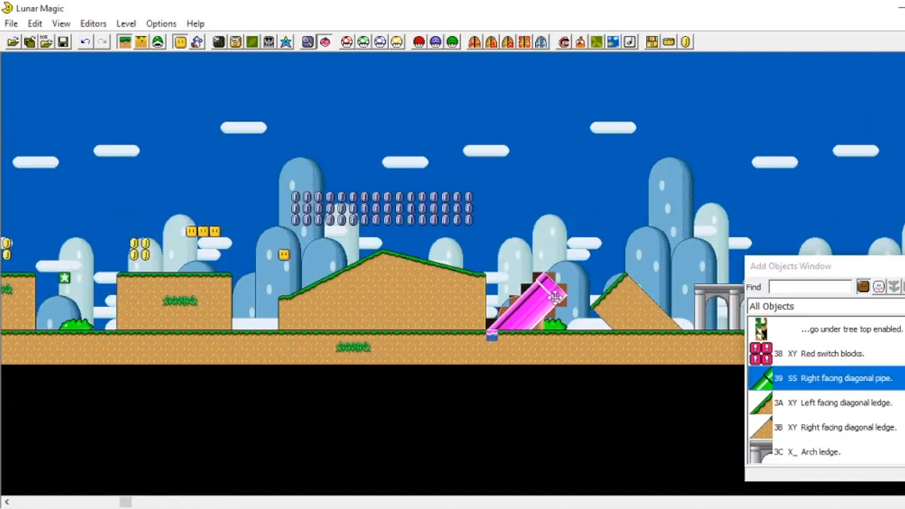
pyautogui.click(551, 233)
pyautogui.moveTo(541, 298); pyautogui.dragTo(737, 265)
pyautogui.click(564, 229)
pyautogui.click(502, 314)
pyautogui.click(724, 228)
# Step: Select and delete the stray tiles left at the base of the diagonal pipe
pyautogui.hscroll(-3, 723, 228)
pyautogui.hscroll(4, 720, 223)
pyautogui.hscroll(8, 720, 223)
pyautogui.moveTo(163, 238); pyautogui.dragTo(297, 290)
pyautogui.click(253, 301)
pyautogui.press('Delete')
pyautogui.moveTo(270, 314)
pyautogui.mouseDown(button='right')
pyautogui.moveTo(216, 290)
pyautogui.moveTo(277, 306)
pyautogui.mouseUp(button='right')
pyautogui.press('Delete')
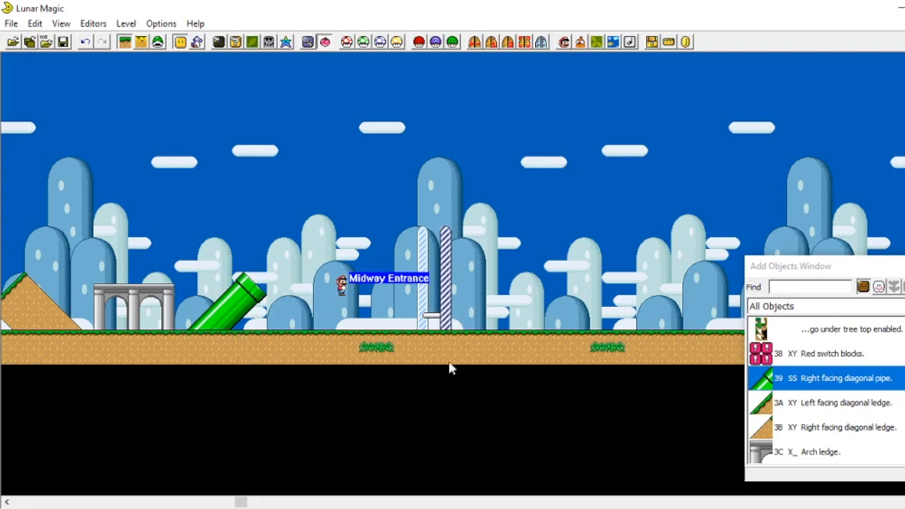
# Step: Place a 25 Question block with direction coins in the air above the arch ledge
pyautogui.scroll(-8, 817, 385)
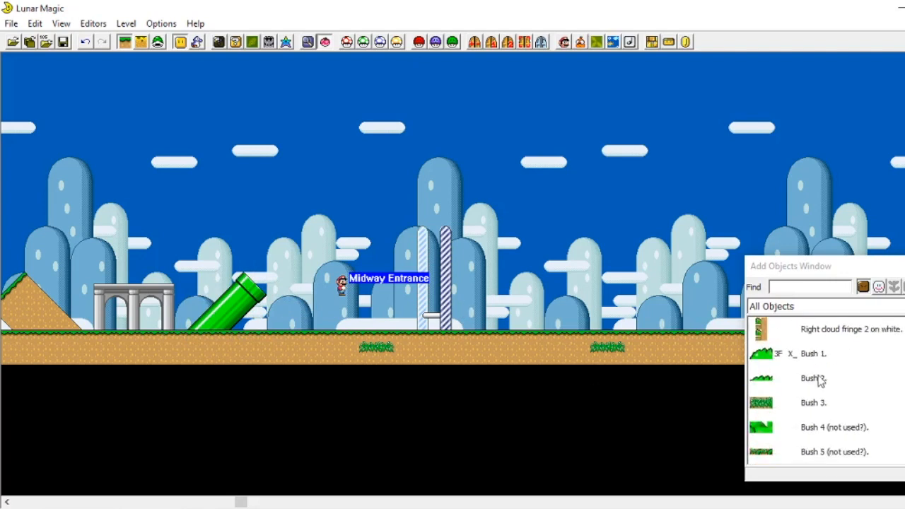
pyautogui.scroll(-5, 843, 402)
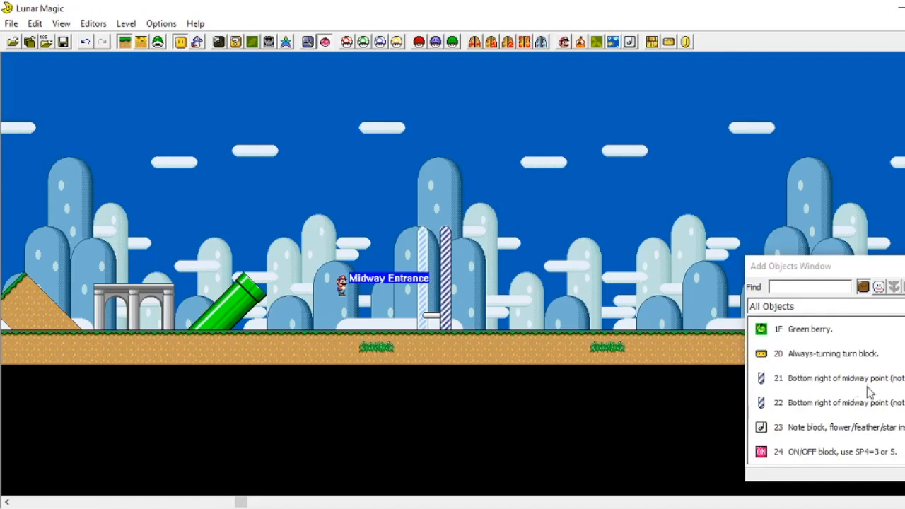
pyautogui.scroll(-1, 870, 390)
pyautogui.click(802, 409)
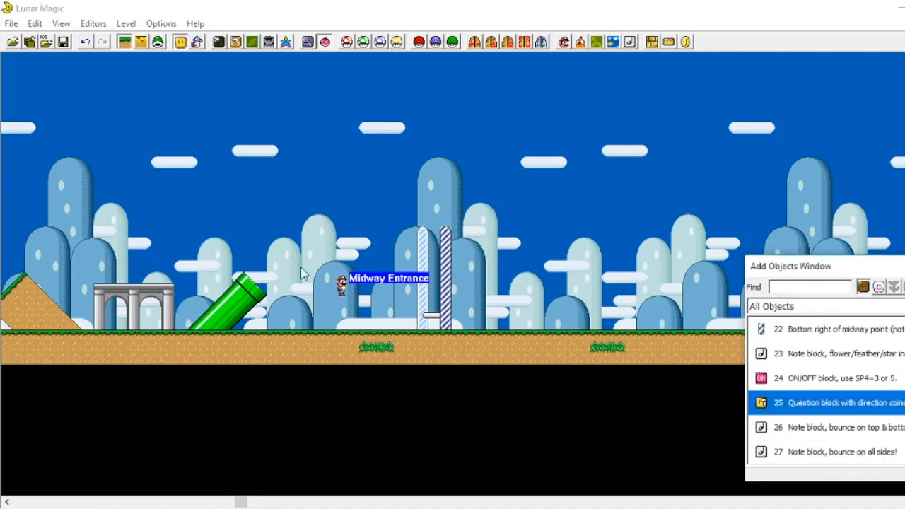
pyautogui.scroll(7, 305, 274)
pyautogui.rightClick(420, 266)
pyautogui.moveTo(420, 266); pyautogui.dragTo(421, 255)
pyautogui.click(449, 244)
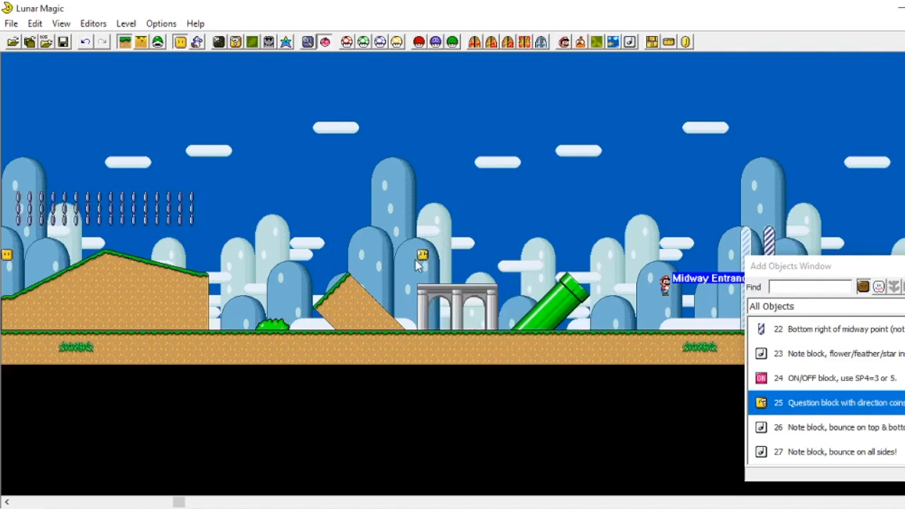
# Step: Place a 28 Turn block with flower inside above the first pair of blocks near the level entrance
pyautogui.click(421, 254)
pyautogui.scroll(-2, 816, 410)
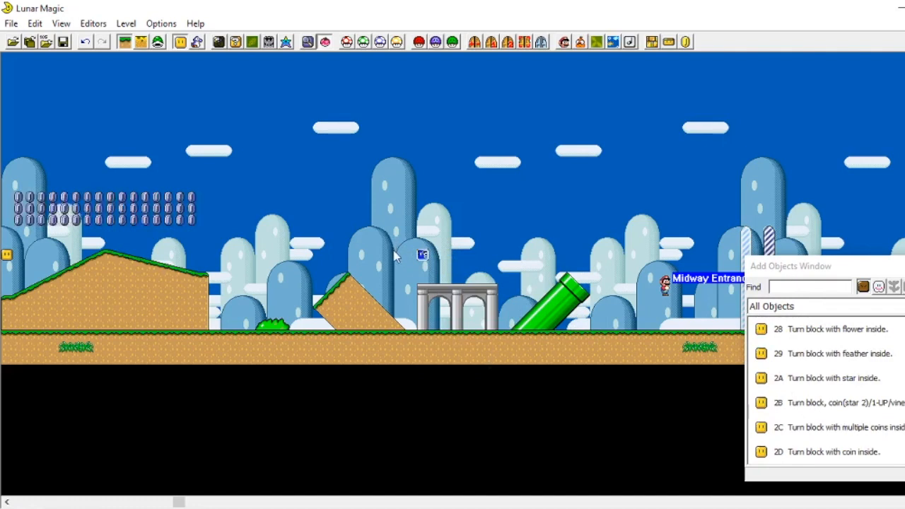
pyautogui.click(806, 331)
pyautogui.hscroll(-15, 315, 274)
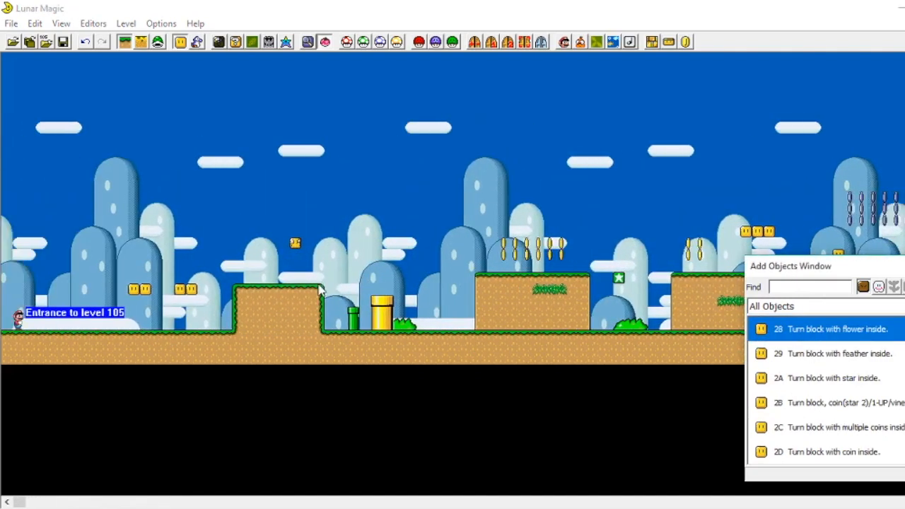
pyautogui.rightClick(146, 254)
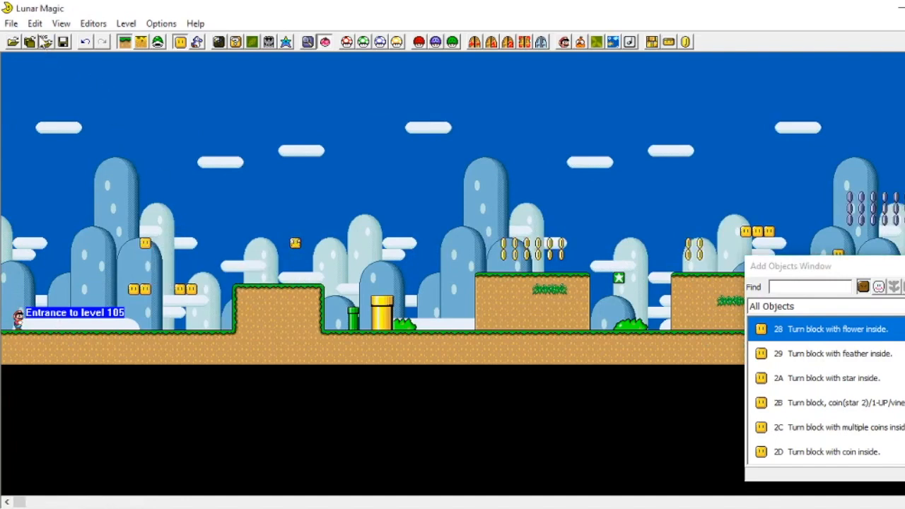
# Step: Save the level to the ROM, pointing the restore system at the Super Mario World TUTORIAL file and dismissing its prompts
pyautogui.click(63, 42)
pyautogui.click(529, 365)
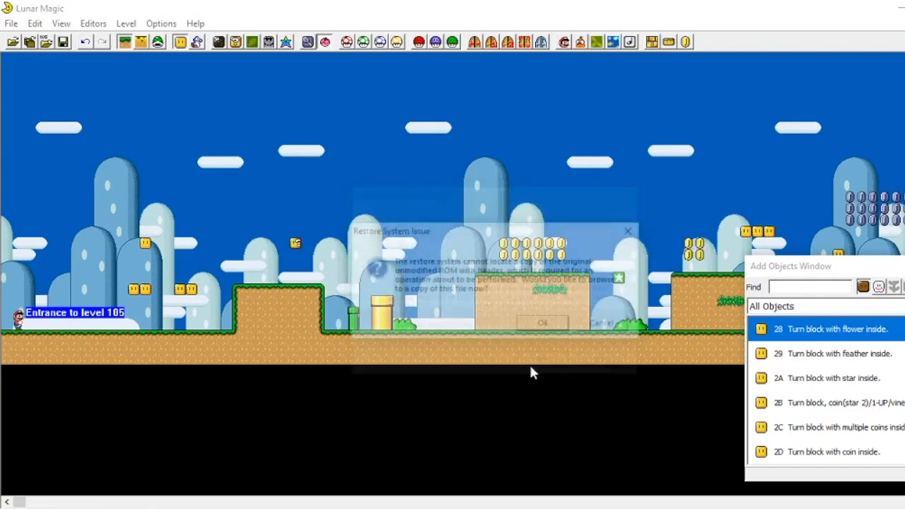
pyautogui.click(539, 326)
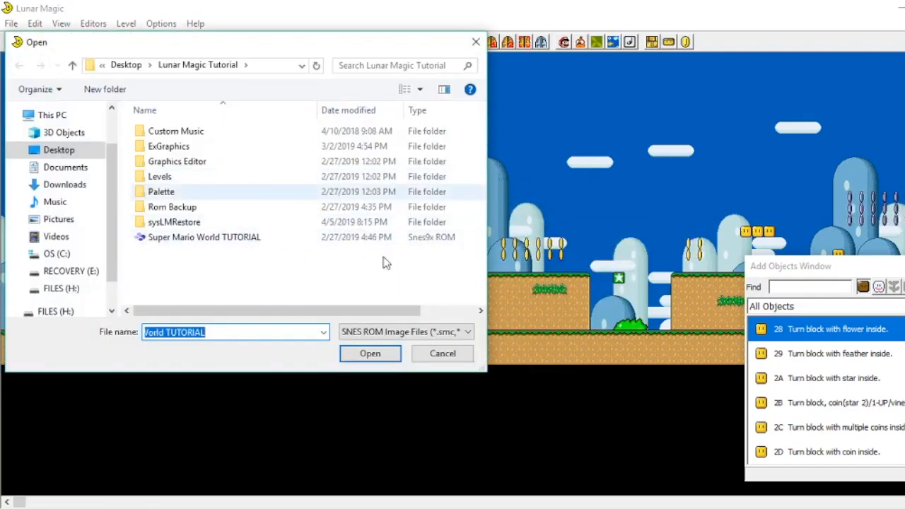
pyautogui.doubleClick(193, 237)
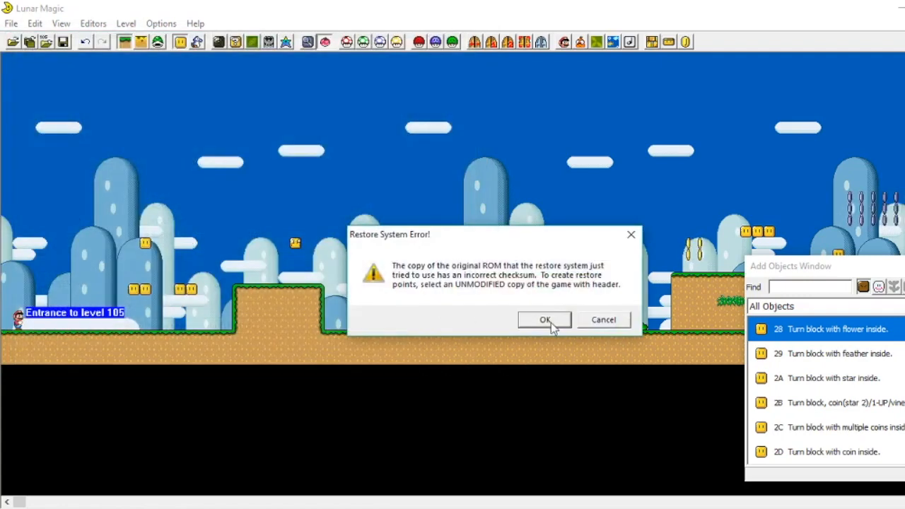
pyautogui.click(551, 321)
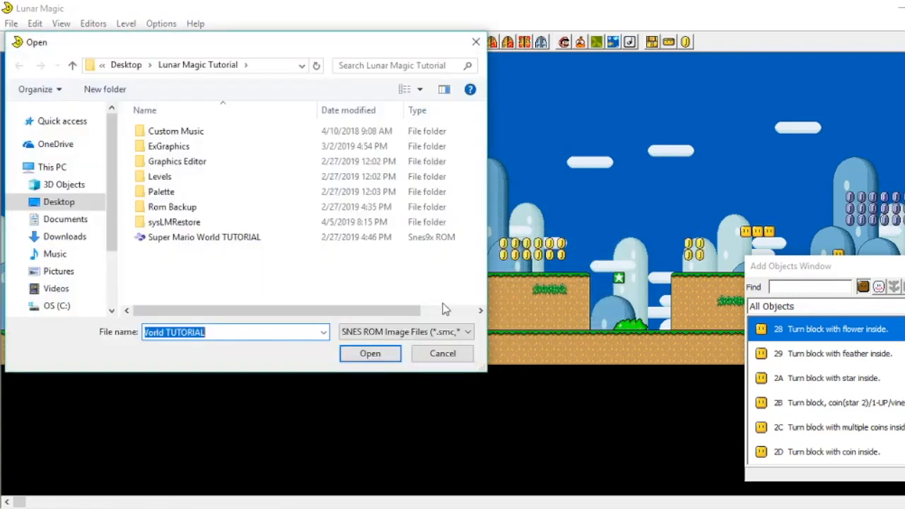
pyautogui.click(436, 351)
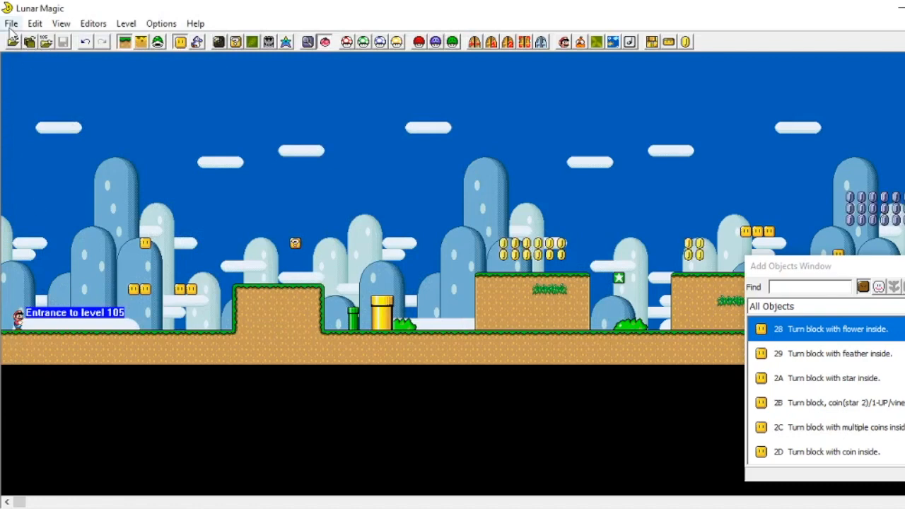
# Step: Save the level to a file named world tutorial as a Mario World Level File
pyautogui.click(10, 23)
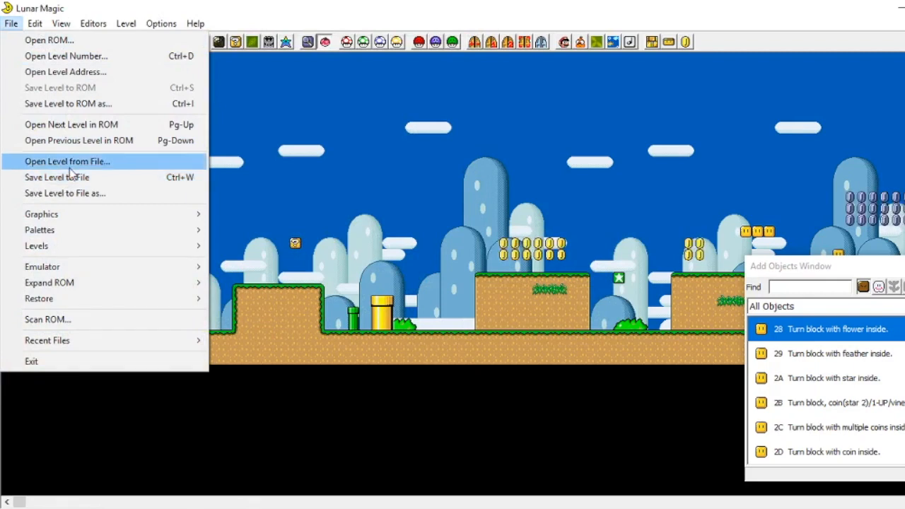
pyautogui.click(78, 193)
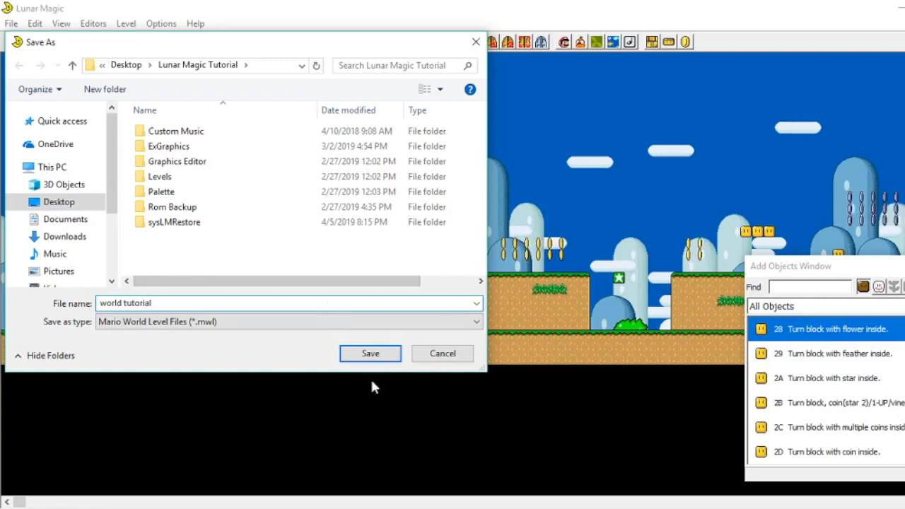
pyautogui.scroll(-3, 54, 256)
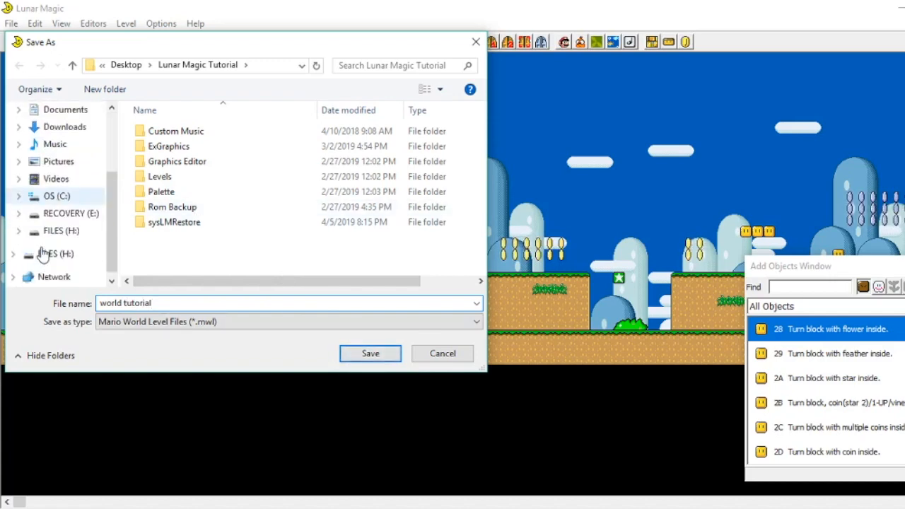
pyautogui.click(356, 362)
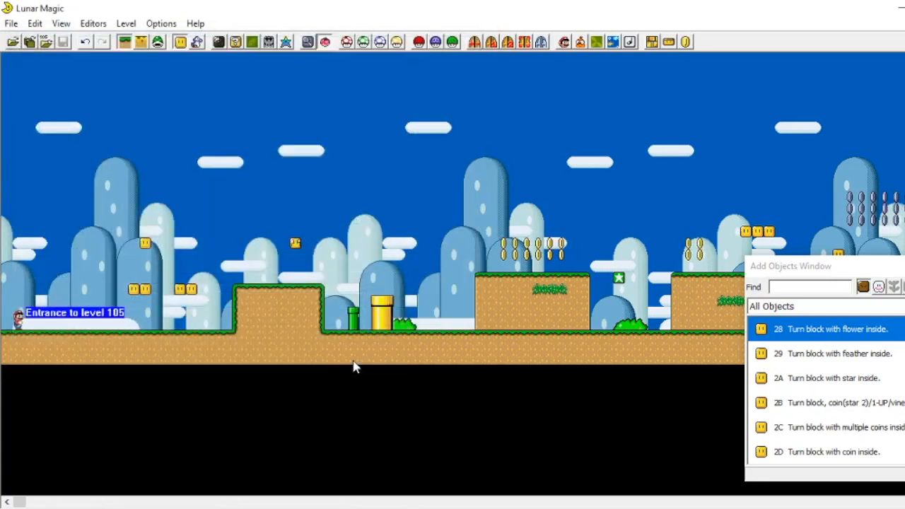
# Step: Run the ROM in the emulator and advance from the title screen to the player select menu
pyautogui.click(11, 23)
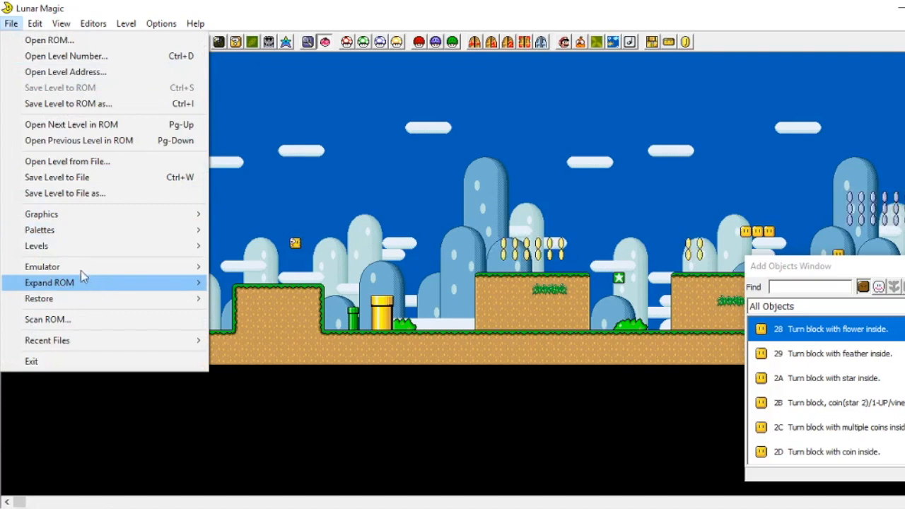
pyautogui.moveTo(77, 270)
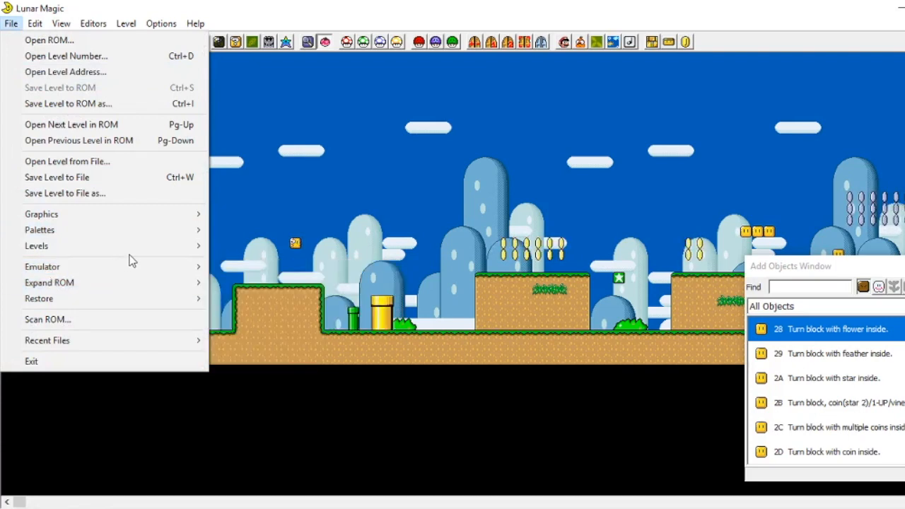
pyautogui.moveTo(137, 267)
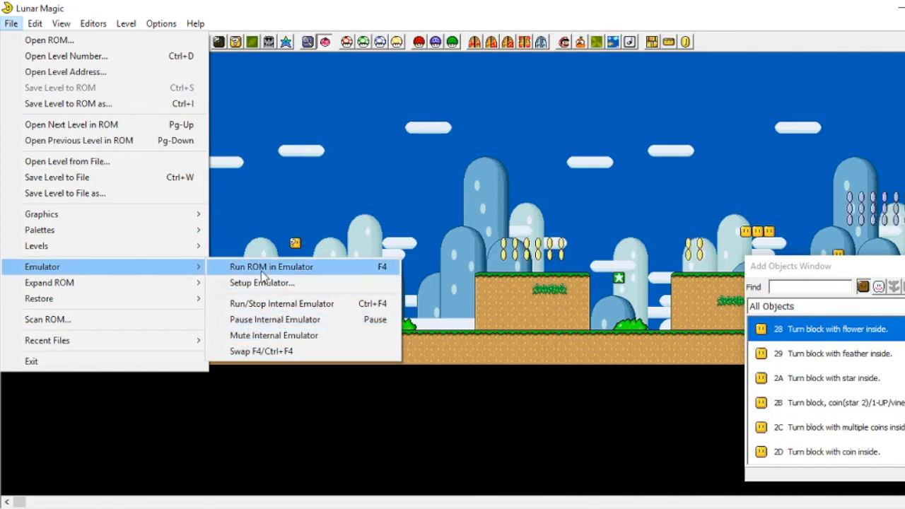
pyautogui.click(263, 269)
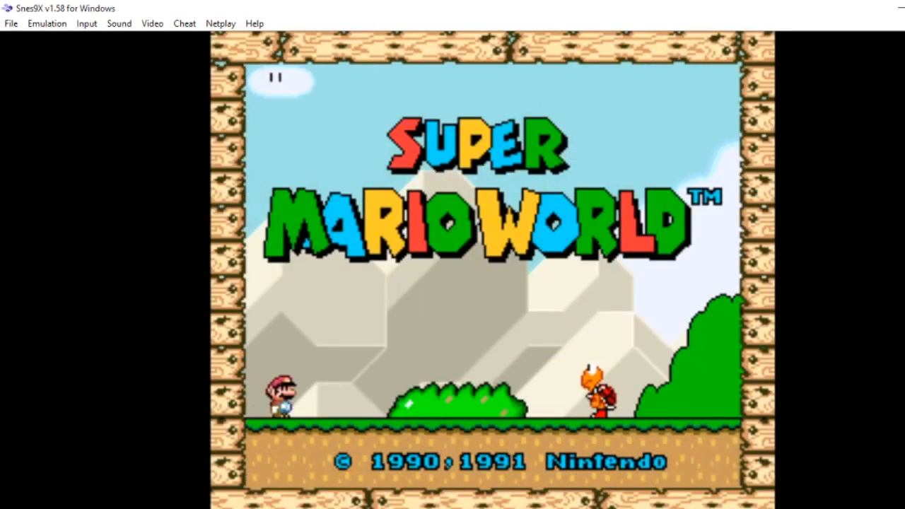
pyautogui.press('Return')
pyautogui.press('Return')
pyautogui.press('Return')
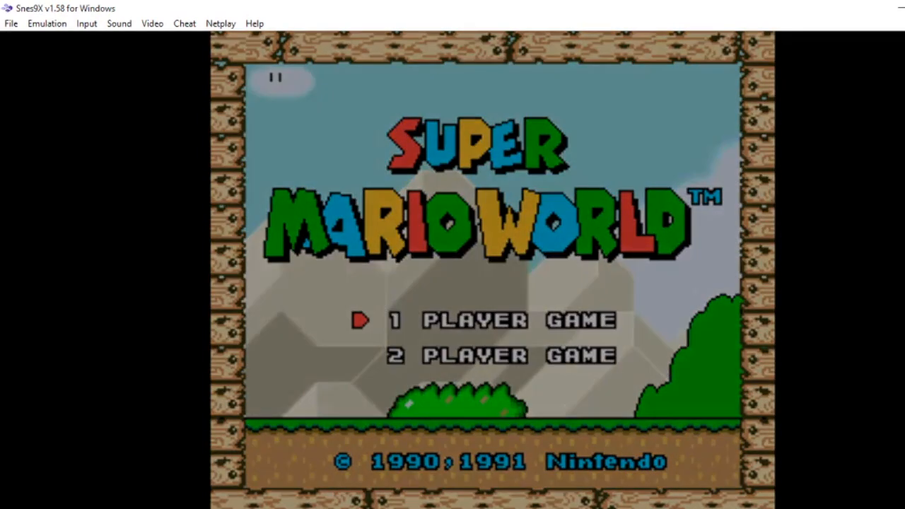
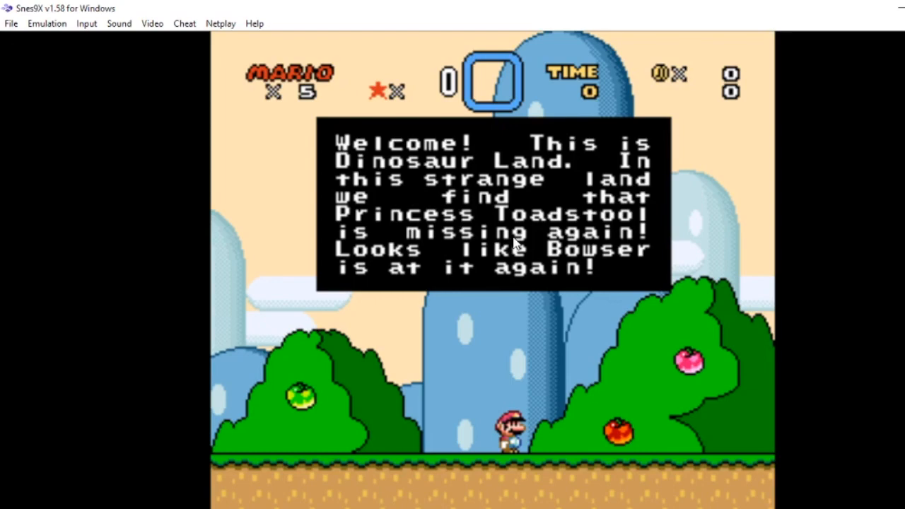
# Step: Dismiss the welcome message and enter Yoshi's Island 1 from the overworld map
pyautogui.press('space')
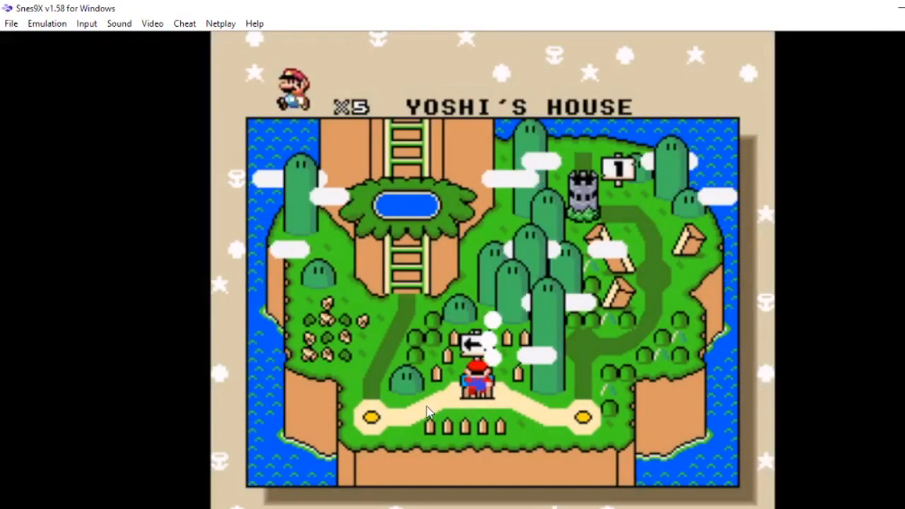
pyautogui.press('Left')
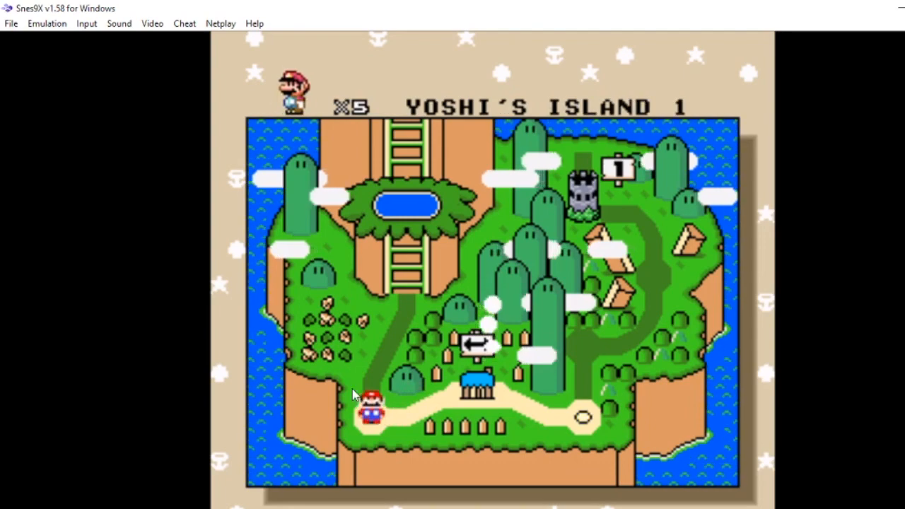
pyautogui.press('c')
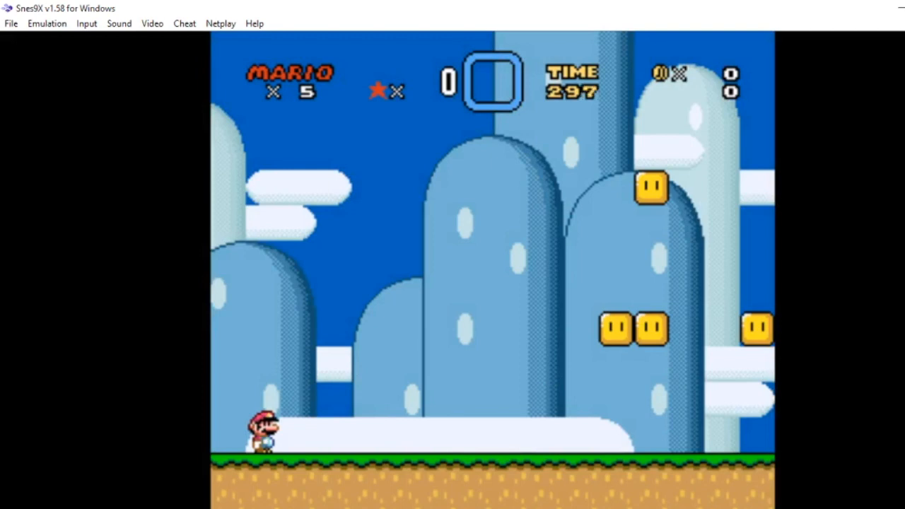
# Step: Playtest the opening section, jumping across the turn blocks and hitting the flower block and question block
pyautogui.press('Right')
pyautogui.press('c')
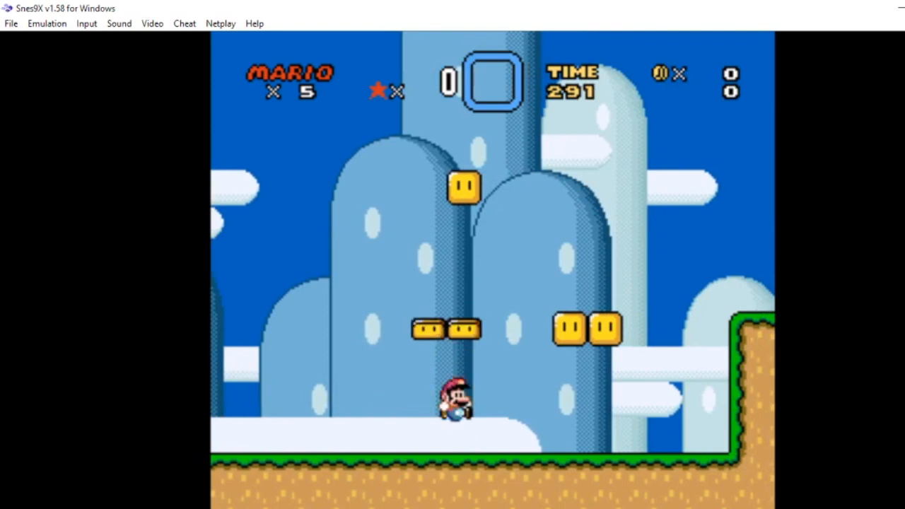
pyautogui.press('c')
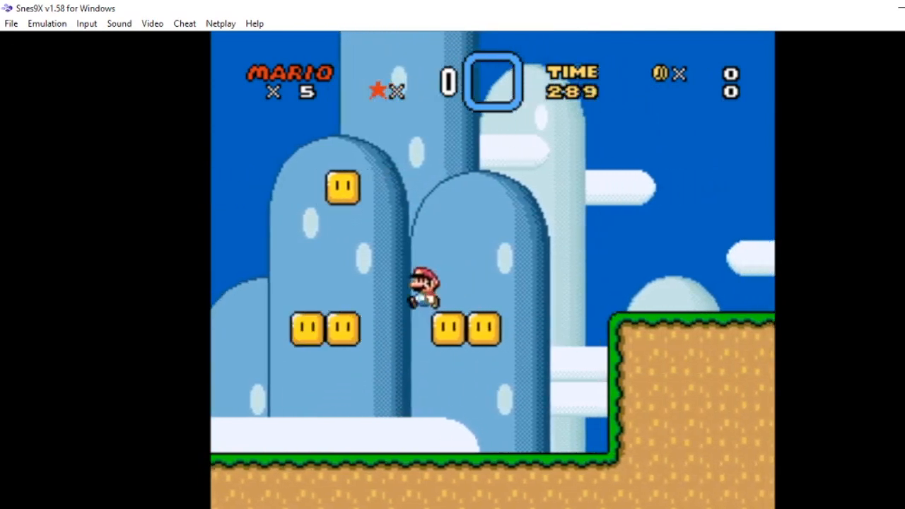
pyautogui.press('Right')
pyautogui.press('Right')
pyautogui.press('c')
pyautogui.press('Left')
pyautogui.press('c')
pyautogui.press('c')
pyautogui.press('Right')
pyautogui.press('c')
pyautogui.press('Right')
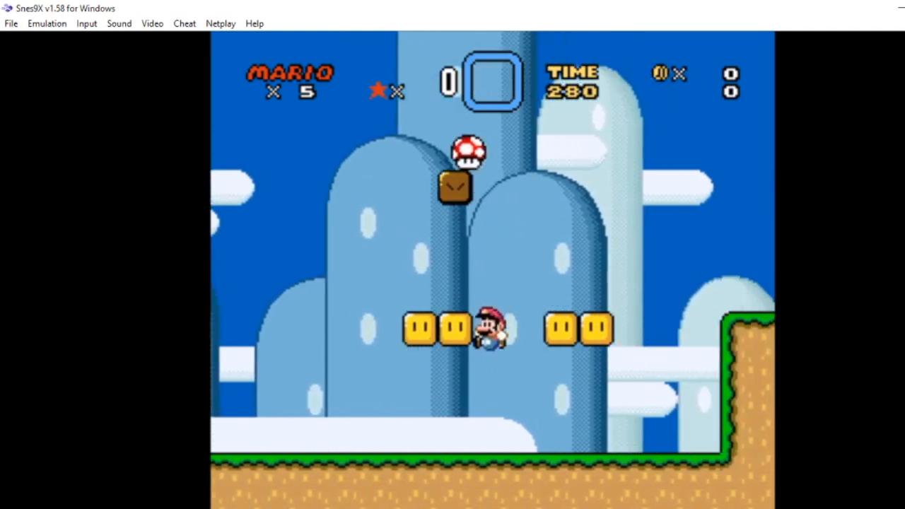
pyautogui.press('Right')
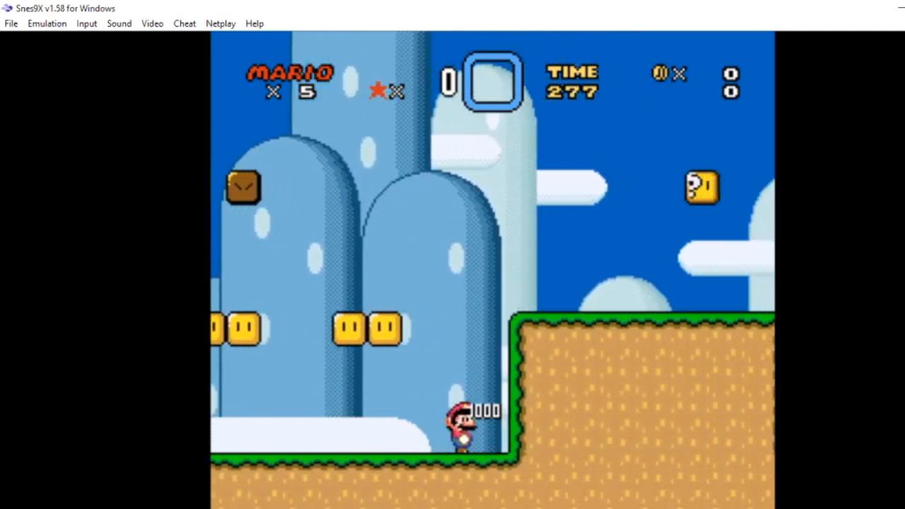
pyautogui.press('Right')
pyautogui.press('Left')
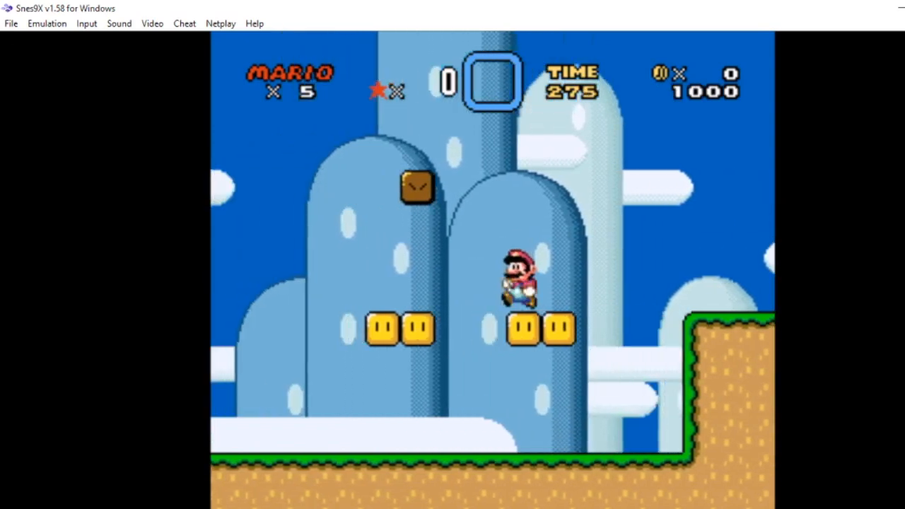
pyautogui.press('Right')
pyautogui.press('c')
pyautogui.press('Right')
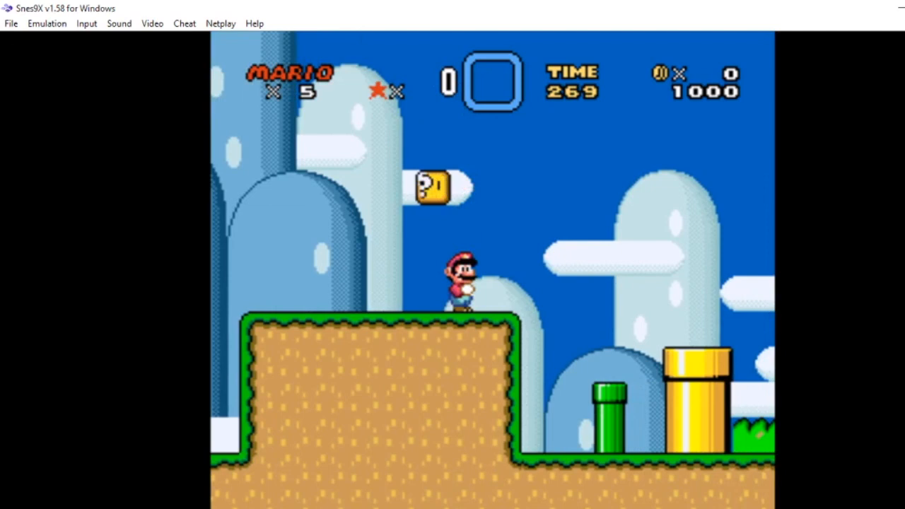
pyautogui.press('Right')
pyautogui.press('c')
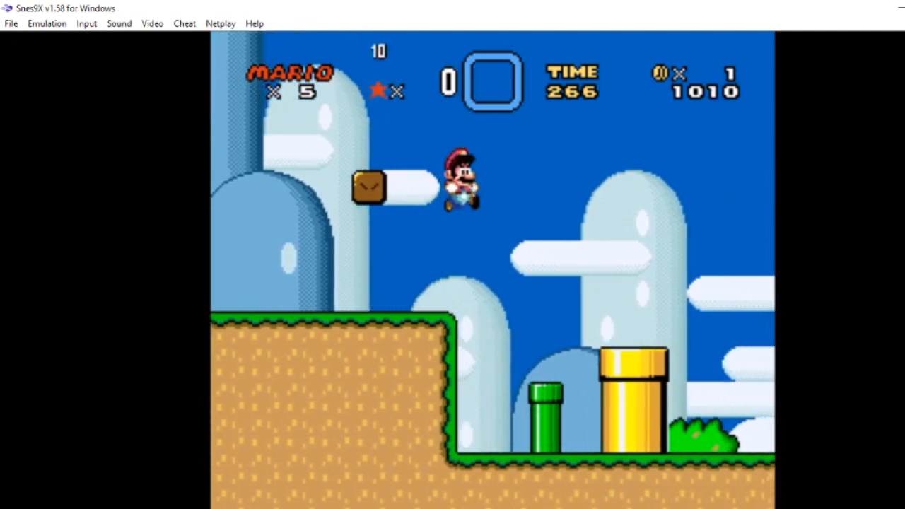
pyautogui.press('c')
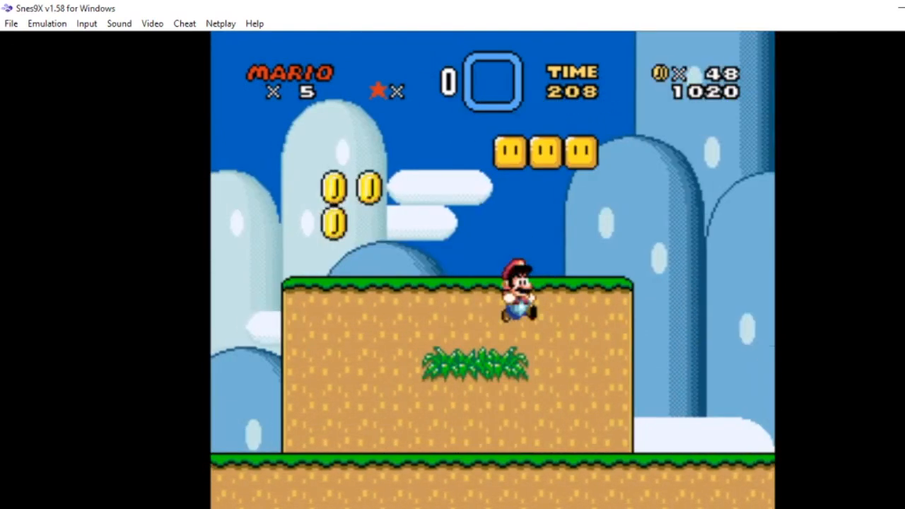
# Step: Continue playtesting past the hills, coin rows and columns up to the diagonal pipe
pyautogui.press('Right')
pyautogui.press('c')
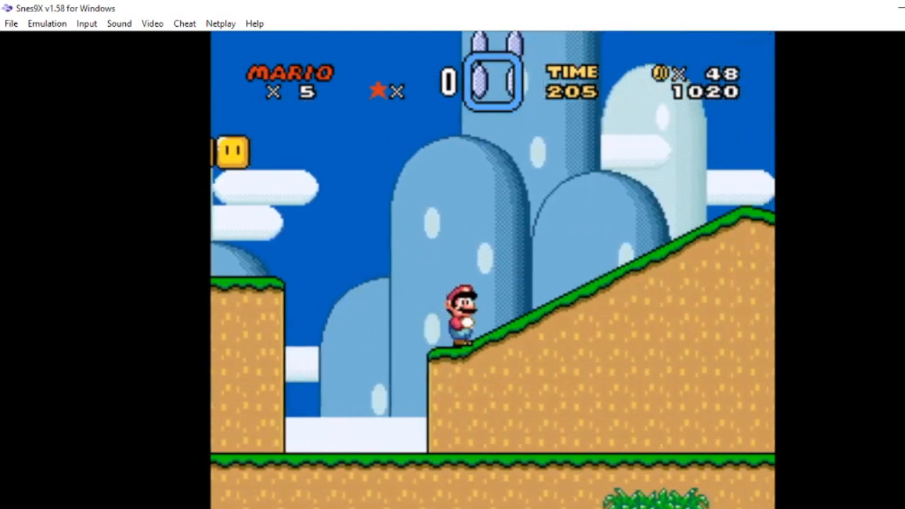
pyautogui.press('Left')
pyautogui.press('Right')
pyautogui.press('v')
pyautogui.press('v')
pyautogui.press('Left')
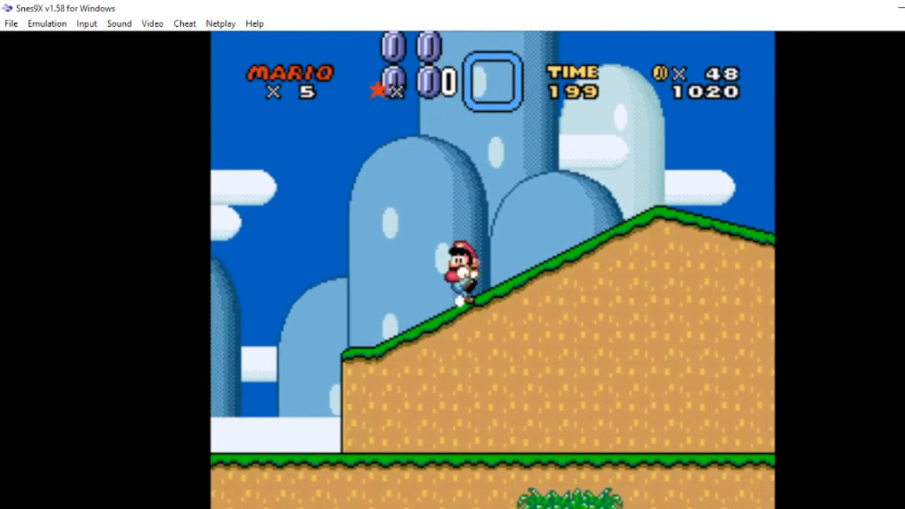
pyautogui.press('Right')
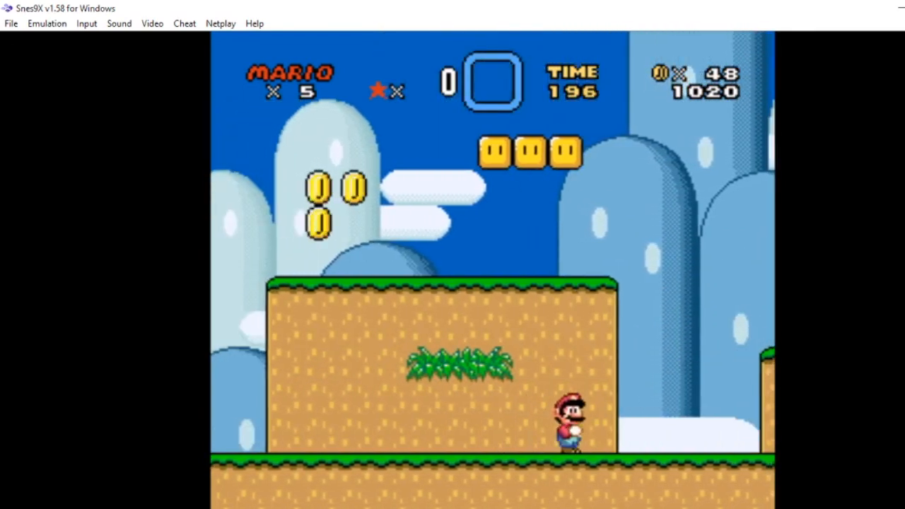
pyautogui.press('Left')
pyautogui.press('c')
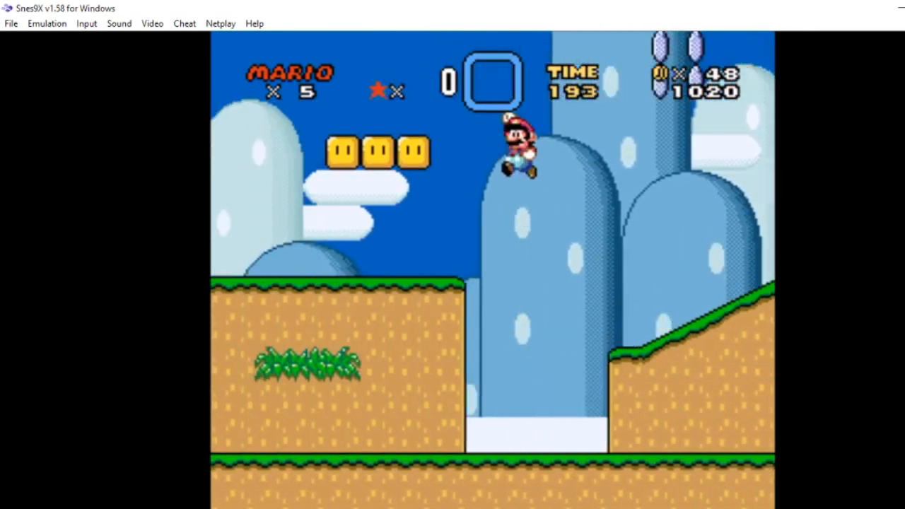
pyautogui.press('c')
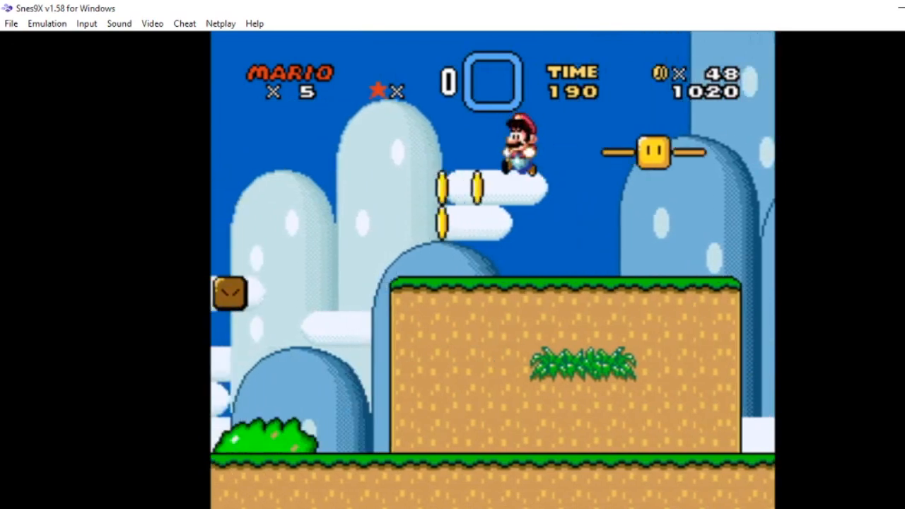
pyautogui.press('Right')
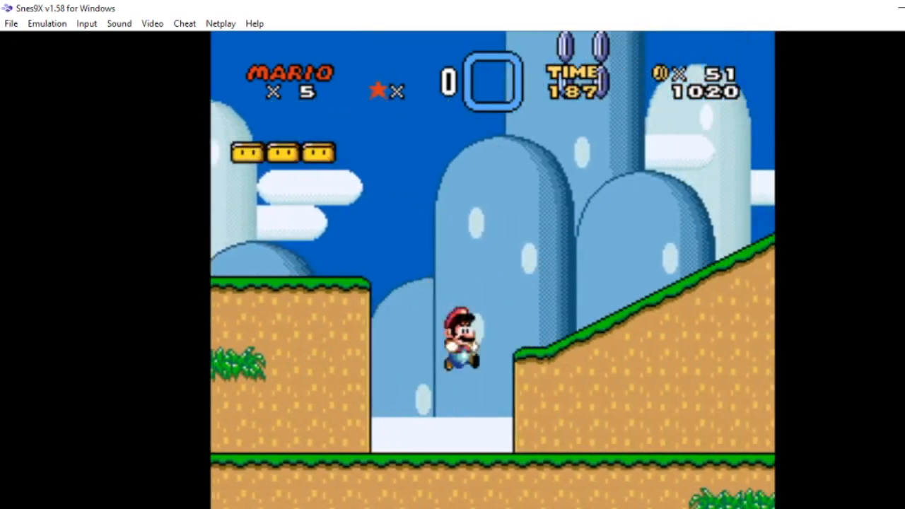
pyautogui.press('c')
pyautogui.press('c')
pyautogui.press('c')
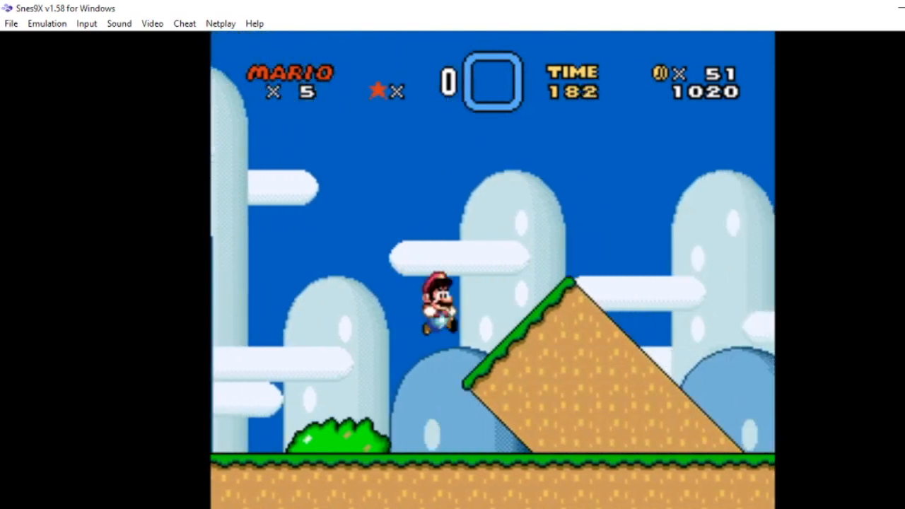
pyautogui.press('c')
pyautogui.press('c')
pyautogui.press('c')
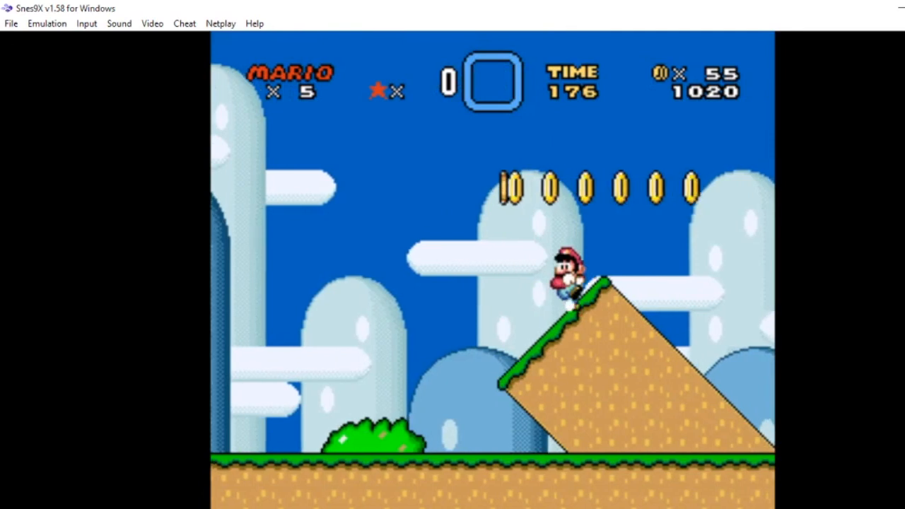
pyautogui.press('c')
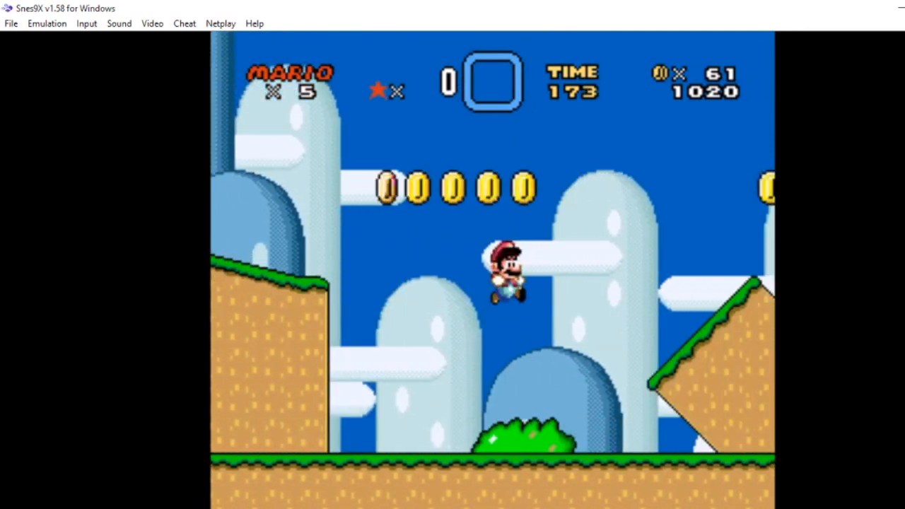
pyautogui.press('c')
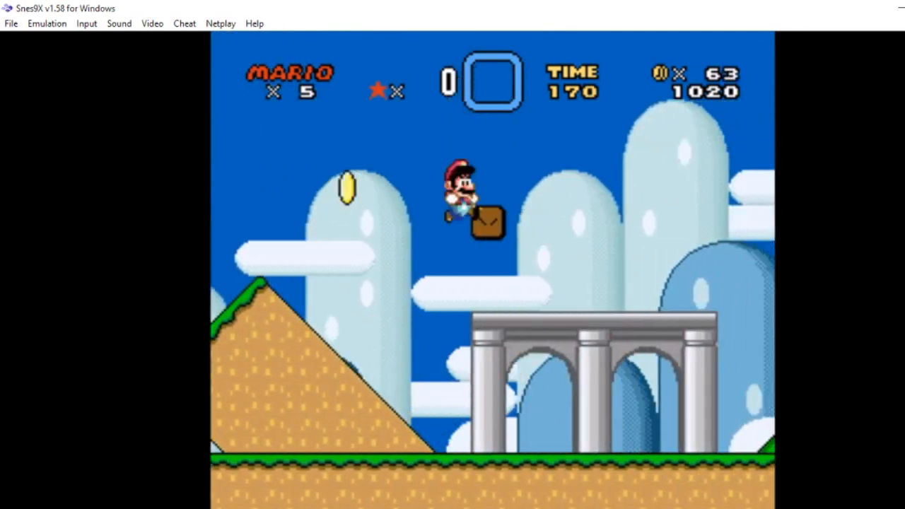
pyautogui.press('c')
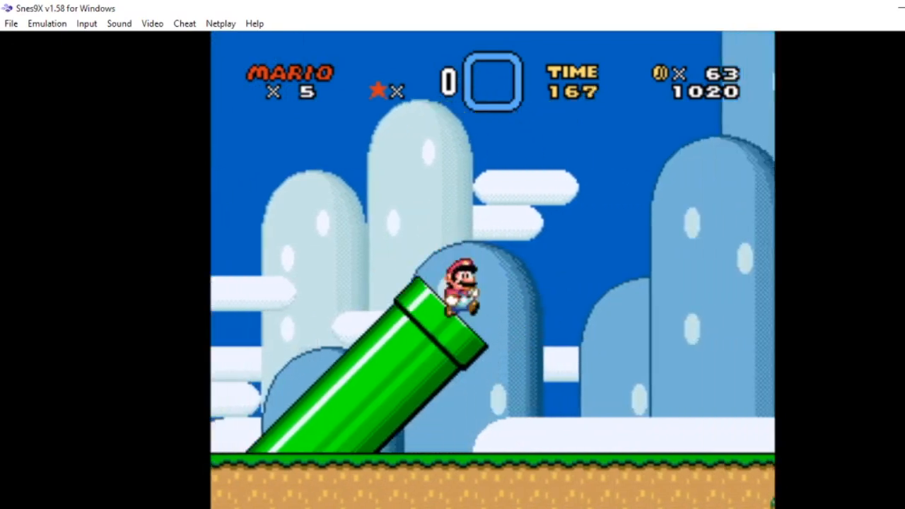
pyautogui.press('c')
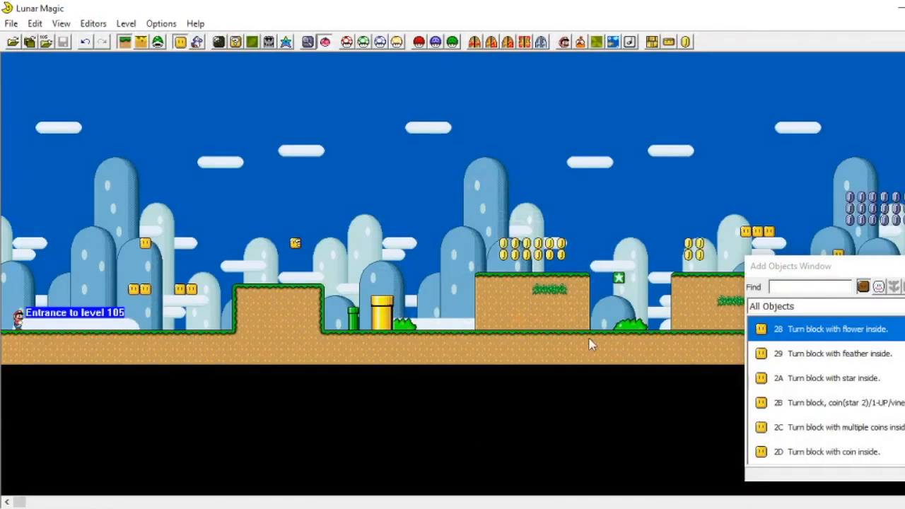
# Step: Open the Add Sprites window and place Koopas, Parakoopas and a Yoshi egg at points along the level
pyautogui.click(198, 43)
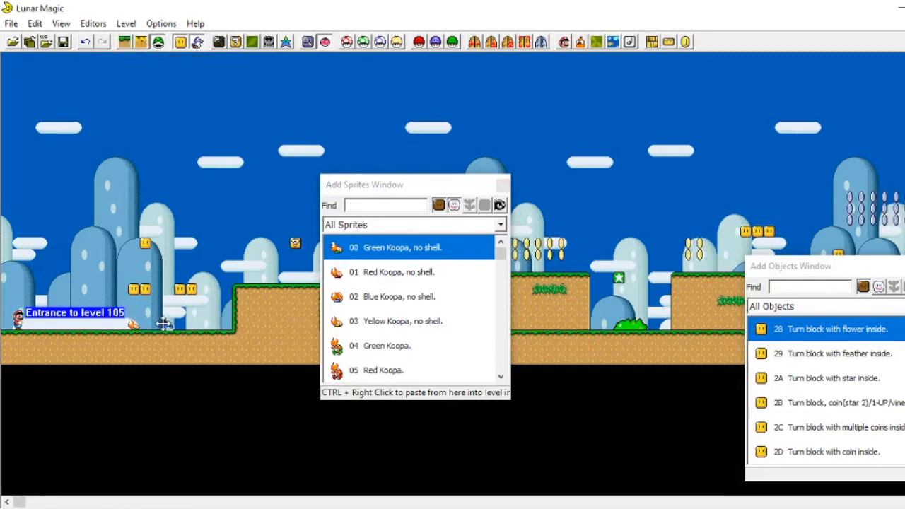
pyautogui.scroll(-1, 453, 333)
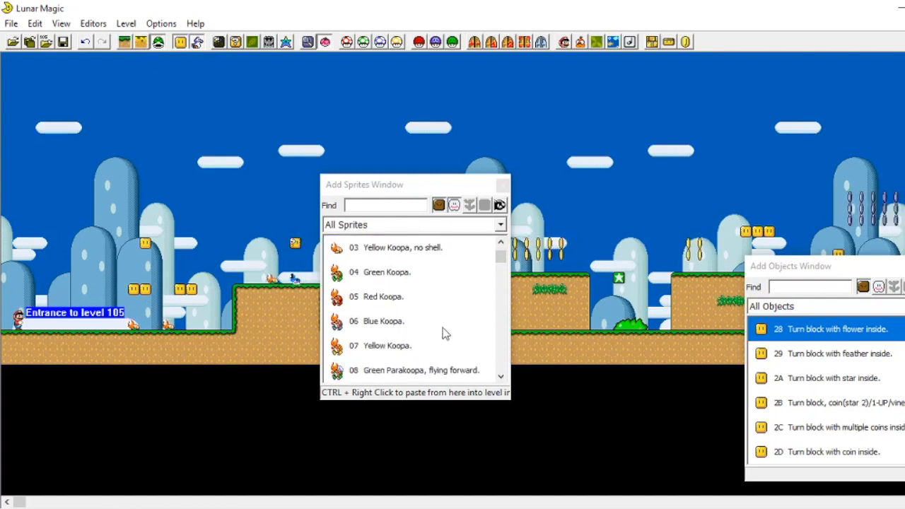
pyautogui.click(395, 330)
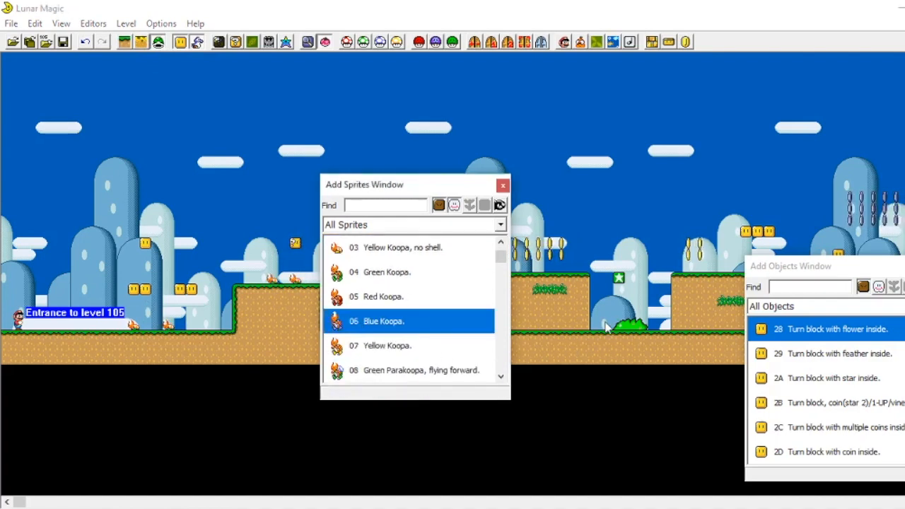
pyautogui.rightClick(621, 239)
pyautogui.scroll(-5, 343, 329)
pyautogui.click(396, 296)
pyautogui.scroll(-4, 424, 312)
pyautogui.click(424, 246)
pyautogui.scroll(-6, 438, 366)
pyautogui.click(410, 321)
pyautogui.rightClick(134, 243)
pyautogui.hscroll(10, 156, 245)
pyautogui.click(421, 345)
pyautogui.hscroll(-10, 143, 204)
pyautogui.click(424, 273)
pyautogui.rightClick(145, 278)
pyautogui.rightClick(157, 243)
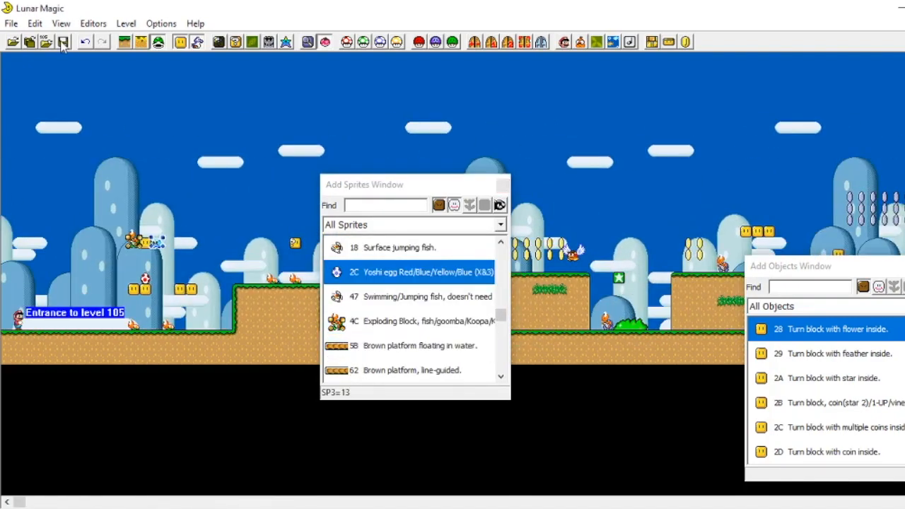
# Step: Save the level to the ROM, accepting the restore system prompt and closing its file browser
pyautogui.click(63, 43)
pyautogui.click(544, 363)
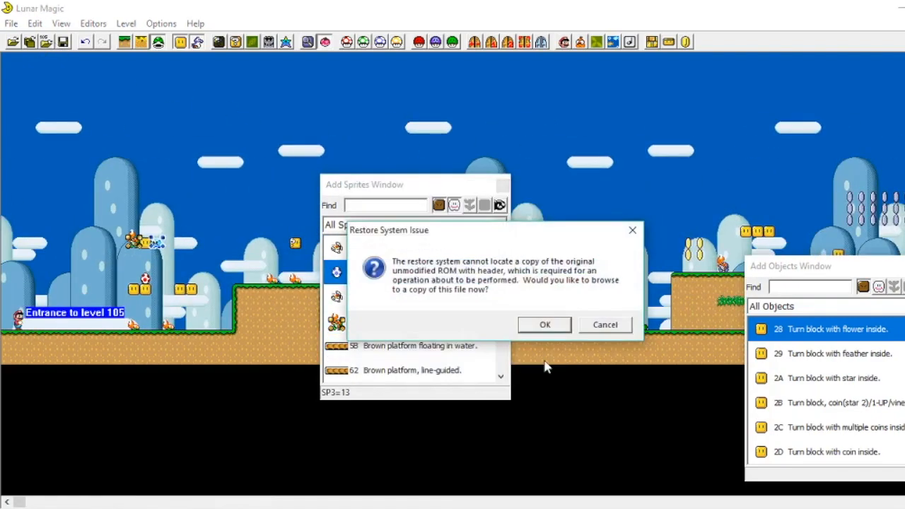
pyautogui.click(558, 326)
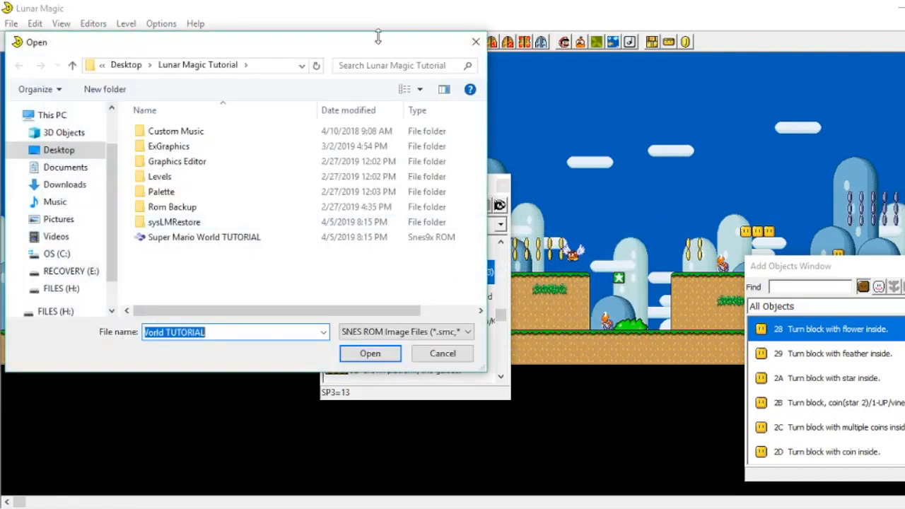
pyautogui.click(468, 47)
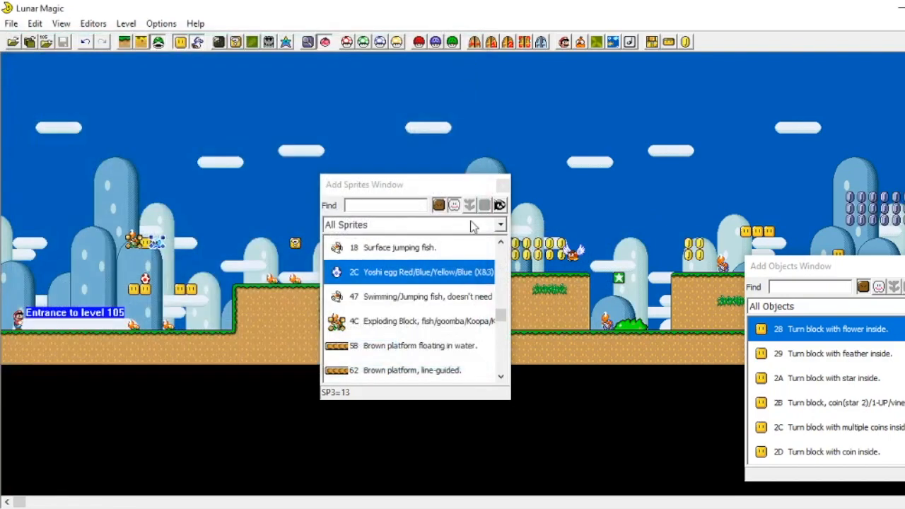
# Step: Launch the ROM in the emulator from the editor
pyautogui.click(11, 26)
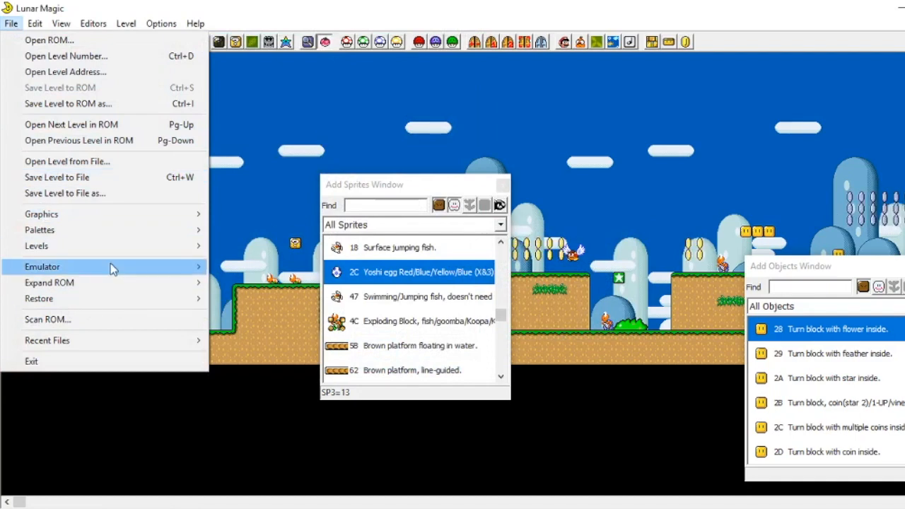
pyautogui.moveTo(113, 266)
pyautogui.click(267, 267)
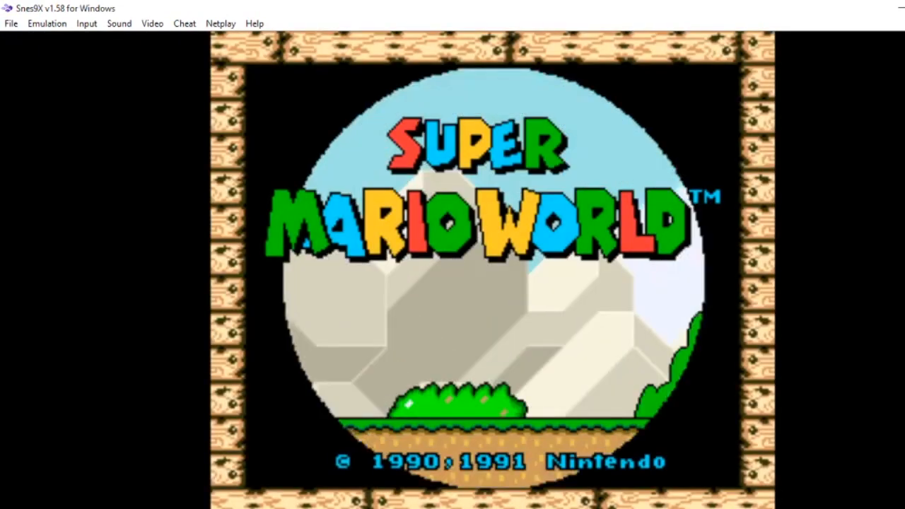
# Step: Skip past the title screen and enter the level from the overworld map
pyautogui.press('space')
pyautogui.press('space')
pyautogui.press('space')
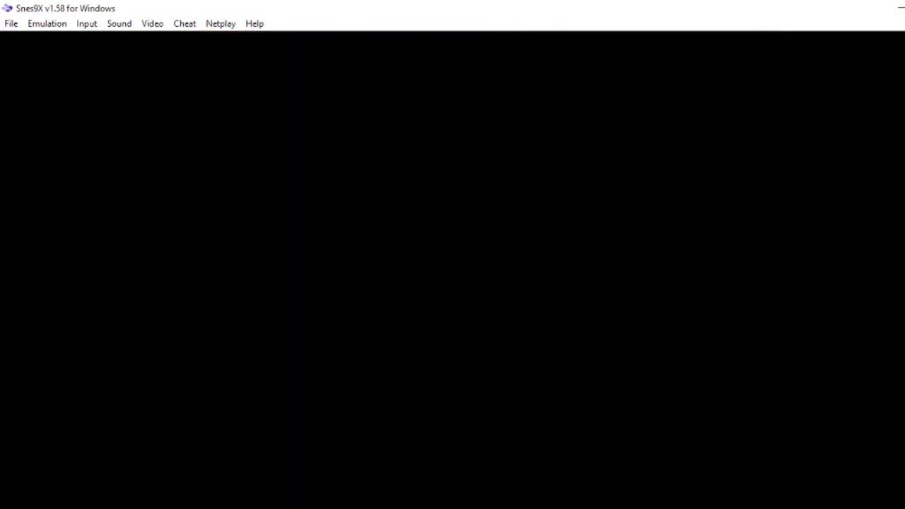
pyautogui.press('Right')
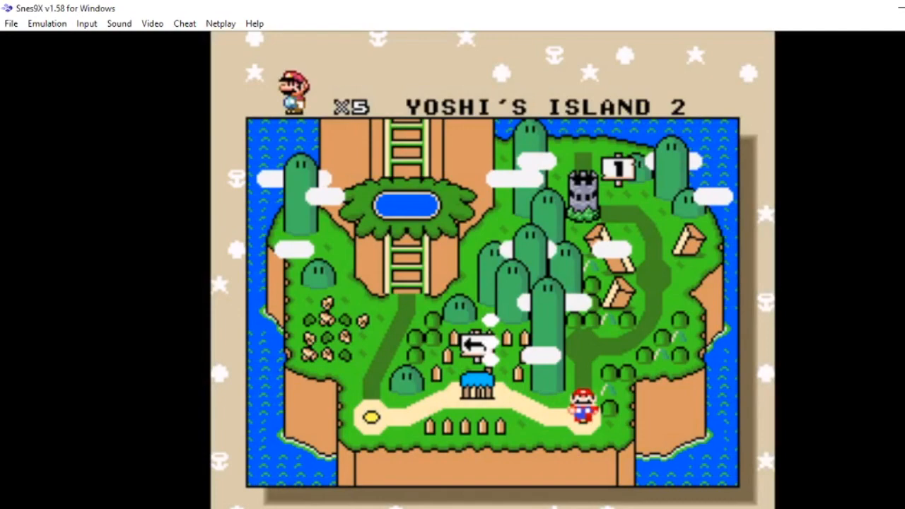
pyautogui.press('c')
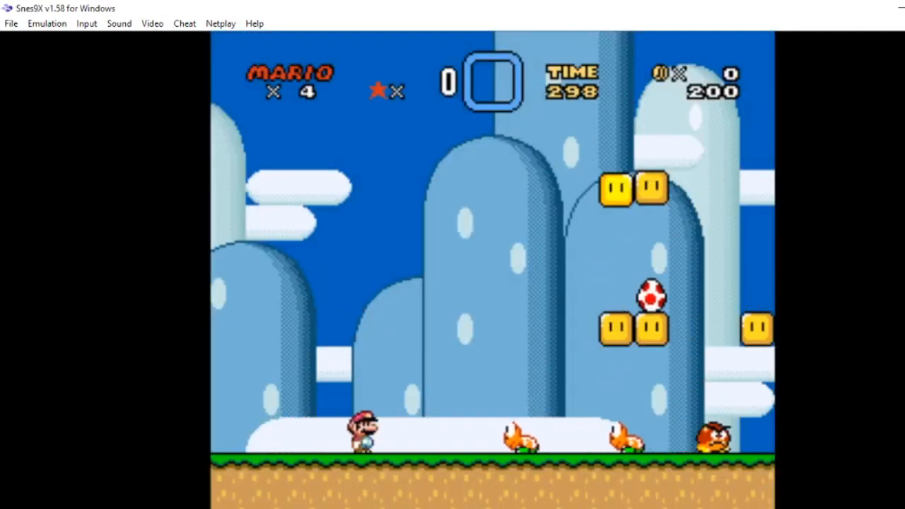
# Step: Playtest the level's opening stretch, stomping enemies and hatching the Yoshi egg from its block
pyautogui.press('Right')
pyautogui.press('c')
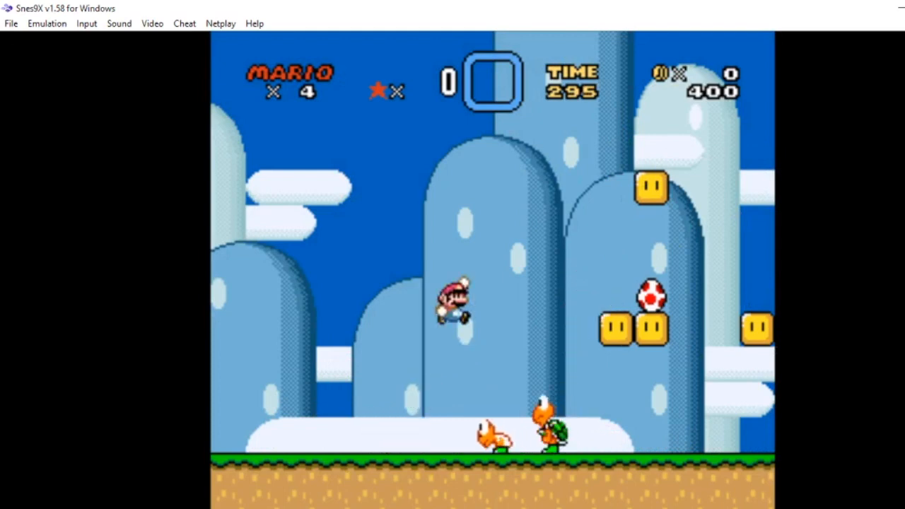
pyautogui.press('Right')
pyautogui.press('Left')
pyautogui.press('Right')
pyautogui.press('Right')
pyautogui.press('c')
pyautogui.press('Left')
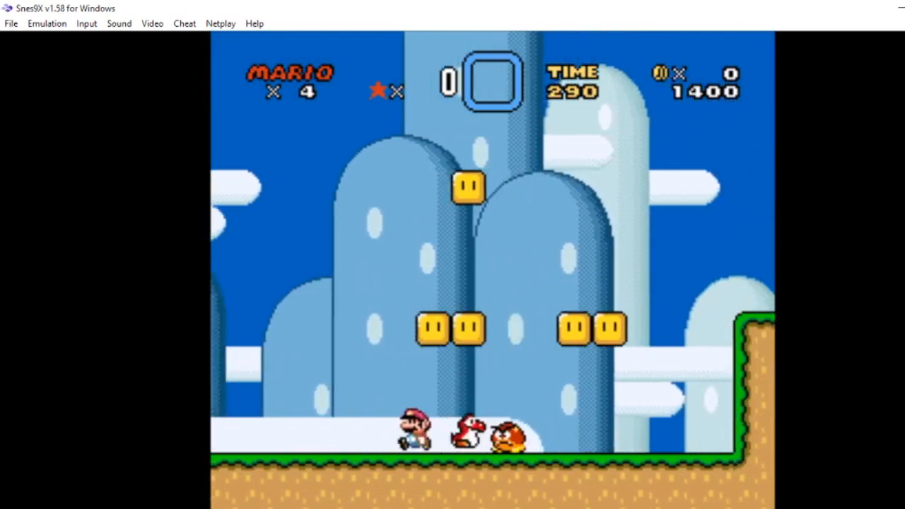
pyautogui.press('Right')
pyautogui.press('c')
pyautogui.press('Right')
pyautogui.press('Left')
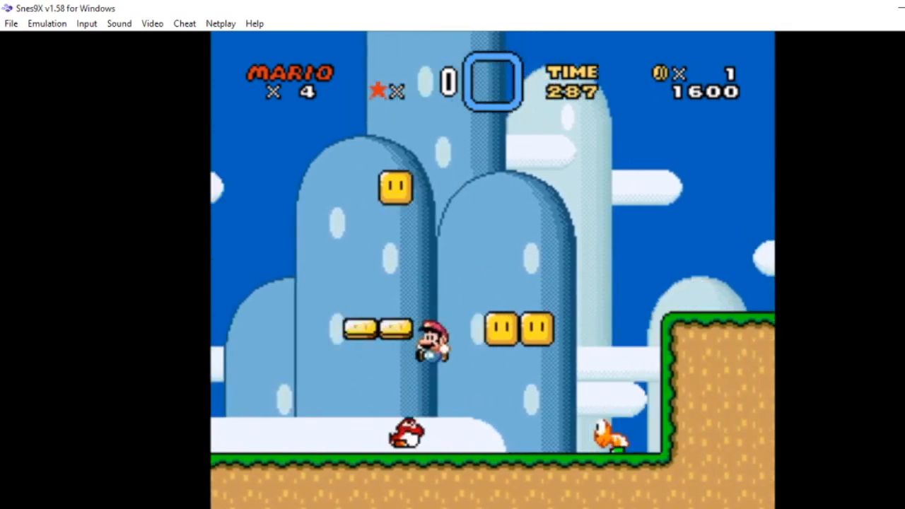
pyautogui.press('v')
pyautogui.press('Left')
pyautogui.press('c')
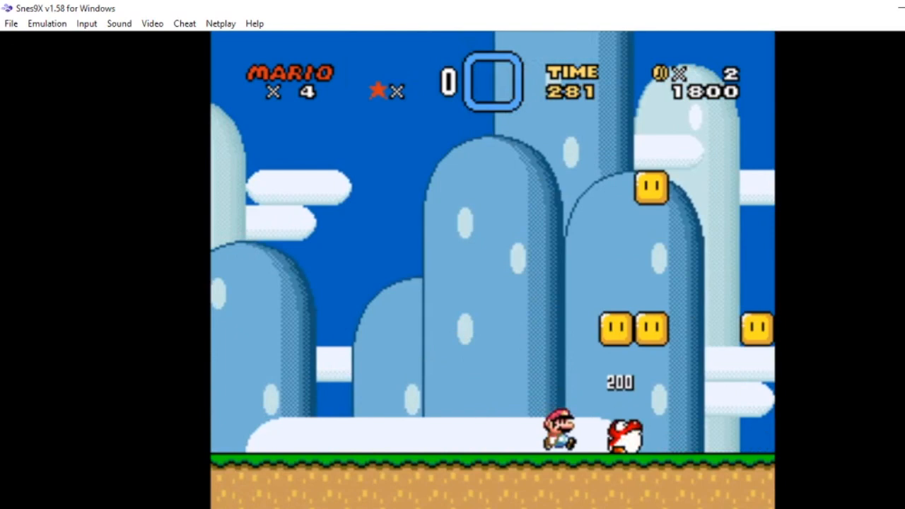
# Step: Continue riding Yoshi across the raised ground and pipes, eating enemies and collecting coins
pyautogui.press('Right')
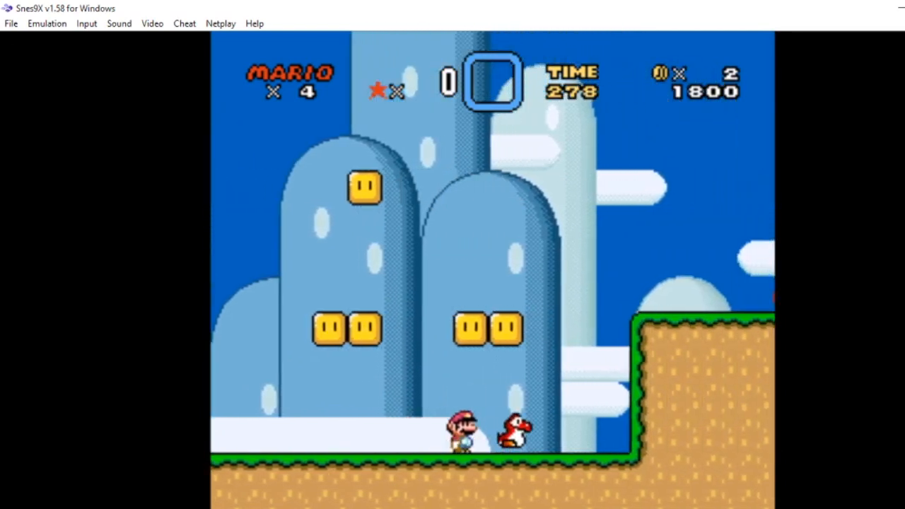
pyautogui.press('Right')
pyautogui.press('Left')
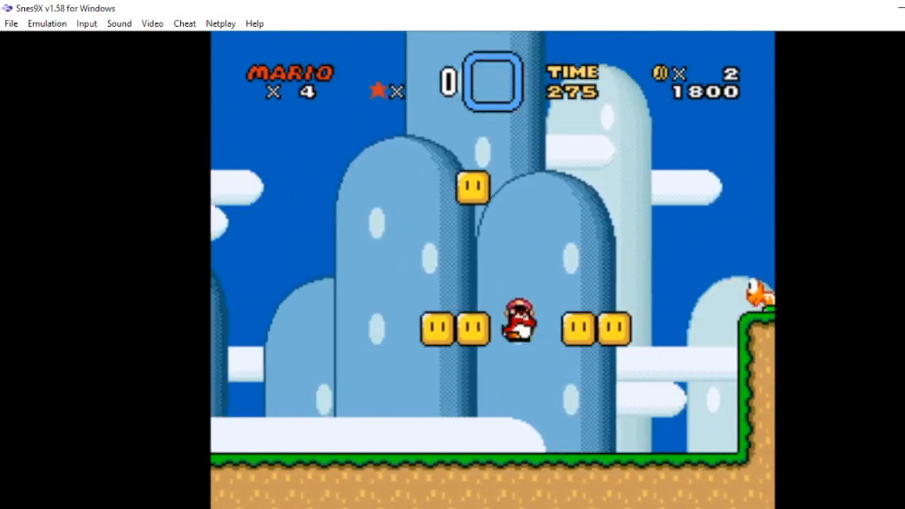
pyautogui.press('Right')
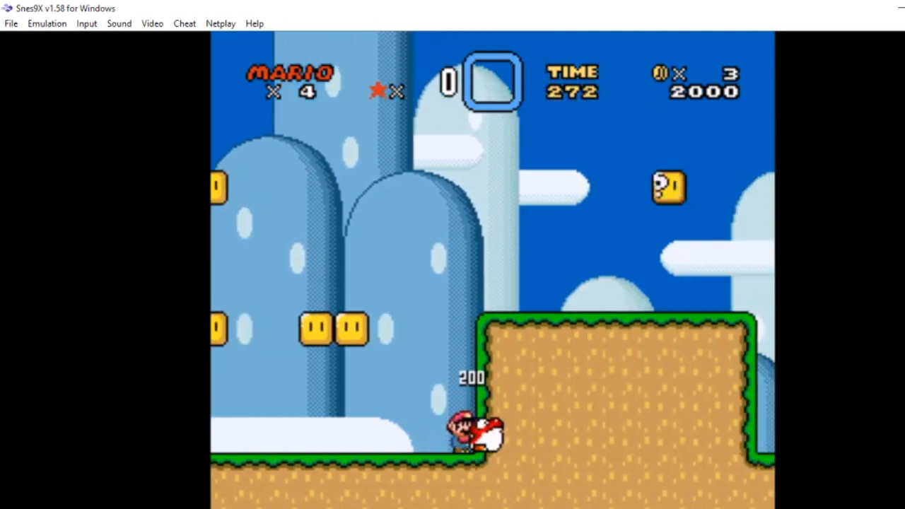
pyautogui.press('Right')
pyautogui.press('c')
pyautogui.press('Right')
pyautogui.press('c')
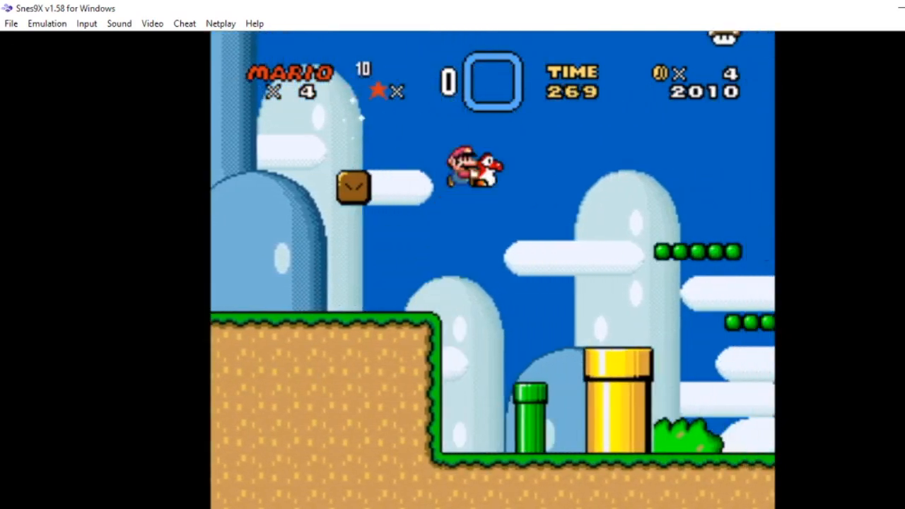
pyautogui.press('Right')
pyautogui.press('Right')
pyautogui.press('Right')
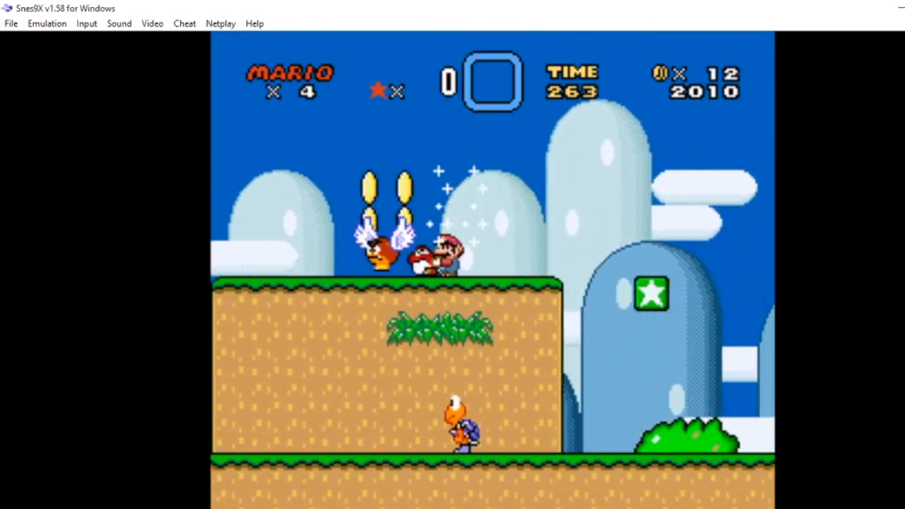
pyautogui.press('Right')
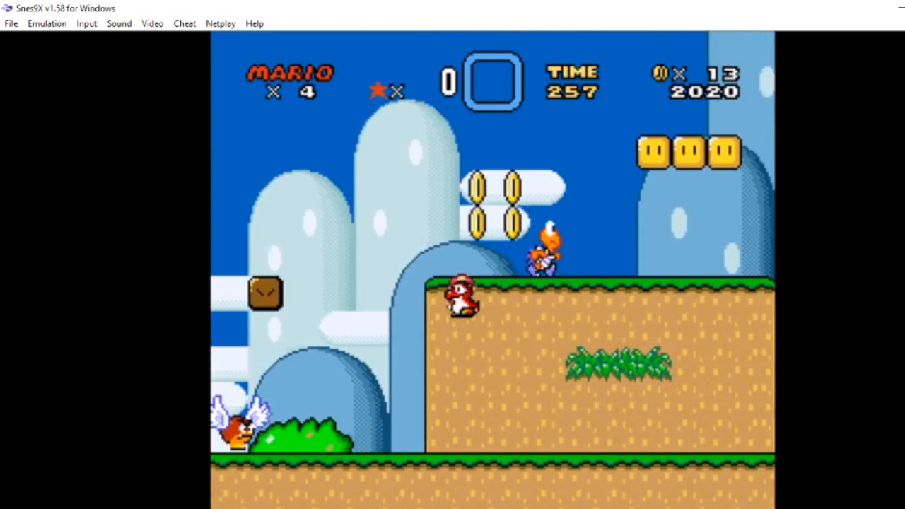
pyautogui.press('Right')
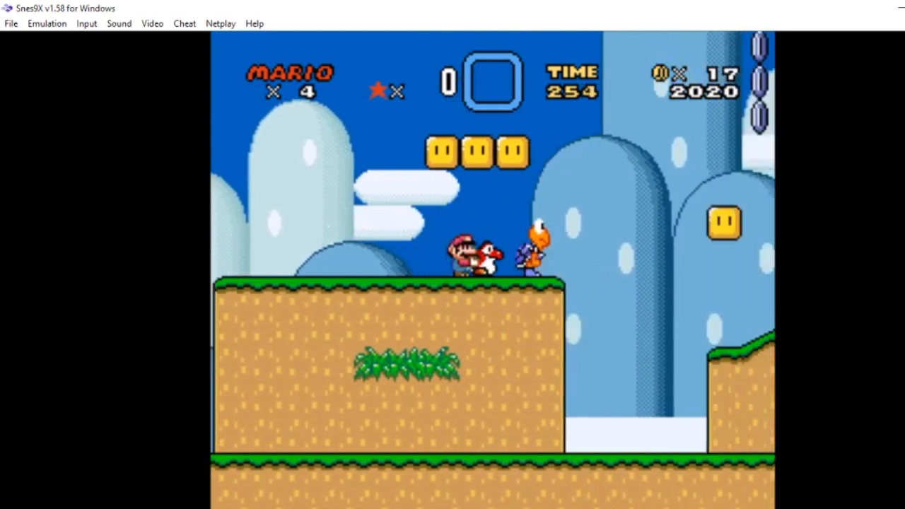
# Step: Play on past the P-switch block and up the slopes through Yoshi's rescue message
pyautogui.press('Right')
pyautogui.press('Left')
pyautogui.press('c')
pyautogui.press('Right')
pyautogui.press('c')
pyautogui.press('Right')
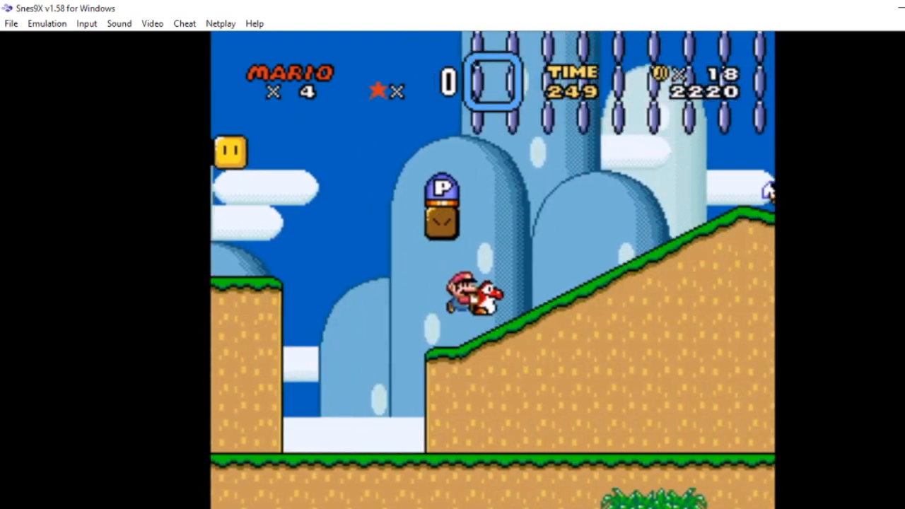
pyautogui.press('c')
pyautogui.press('Left')
pyautogui.press('Right')
pyautogui.press('Right')
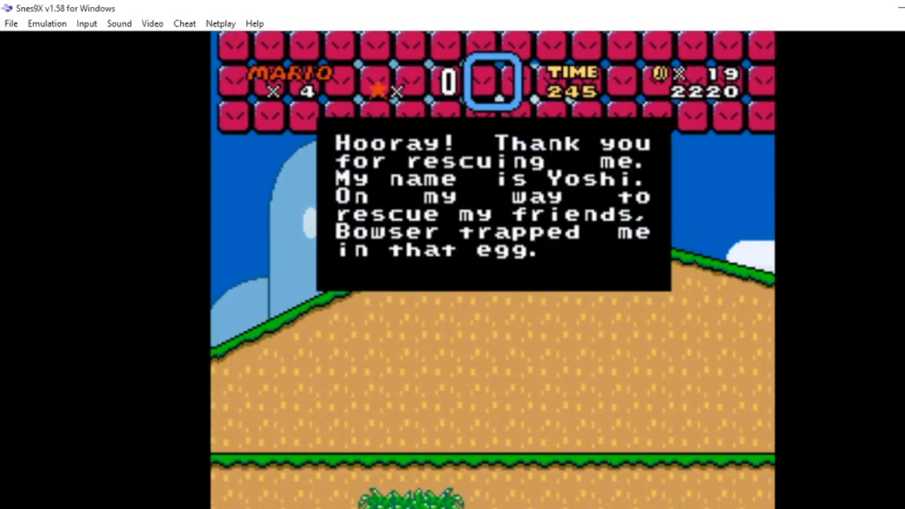
pyautogui.press('c')
pyautogui.press('Right')
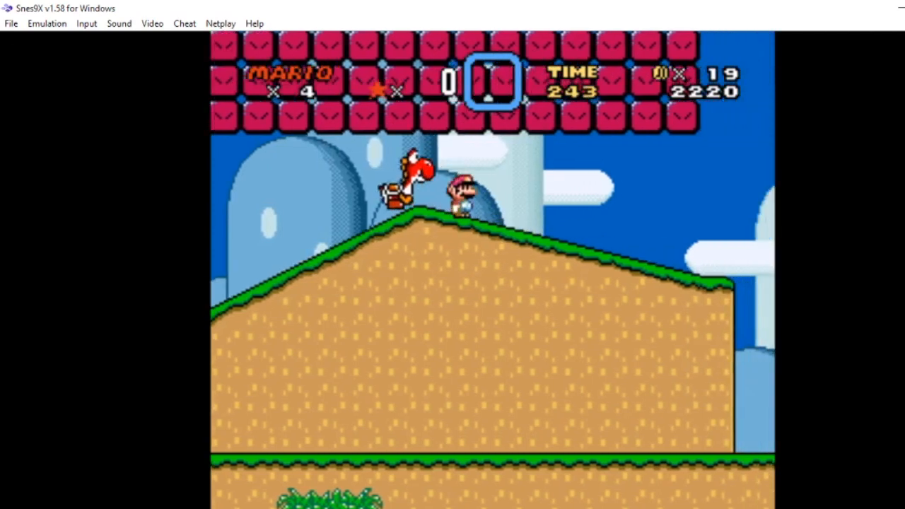
pyautogui.press('Right')
pyautogui.press('c')
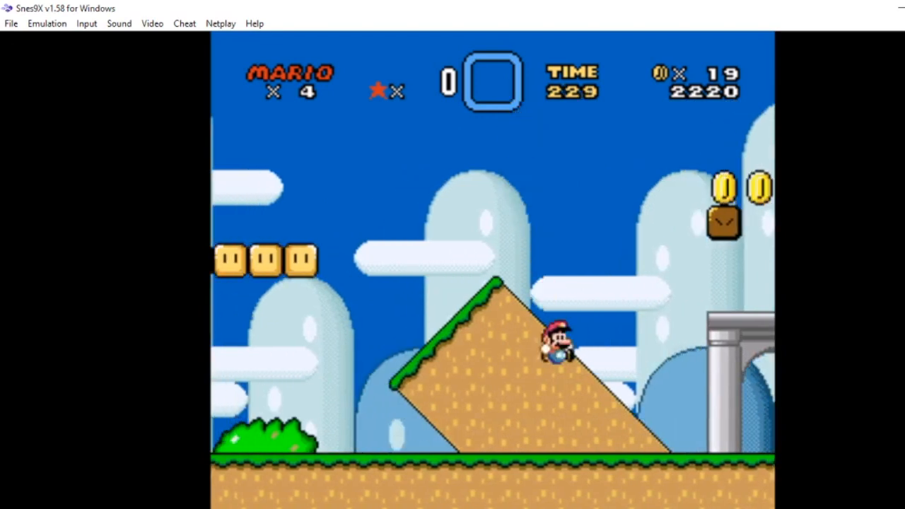
# Step: Finish the level past the diagonal pipe and coin rows, crossing the goal tape to the overworld
pyautogui.press('Right')
pyautogui.press('c')
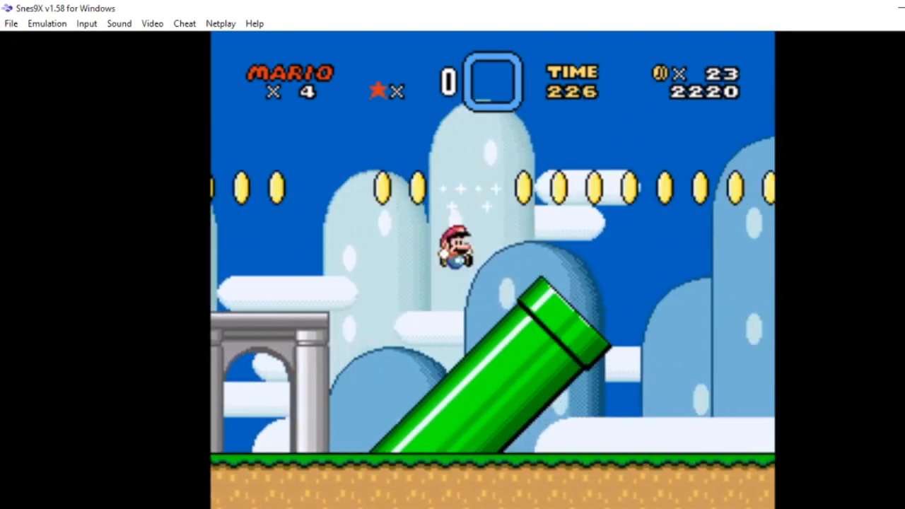
pyautogui.press('Right')
pyautogui.press('c')
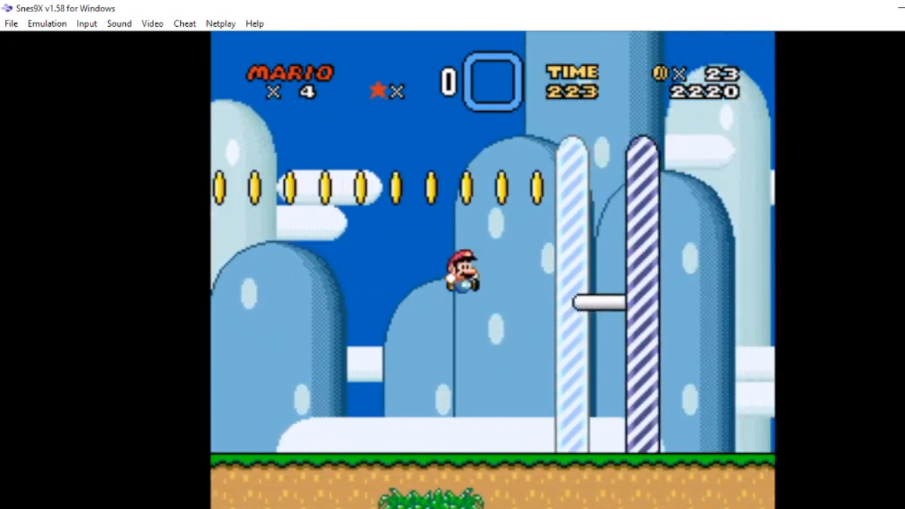
pyautogui.press('Left')
pyautogui.press('c')
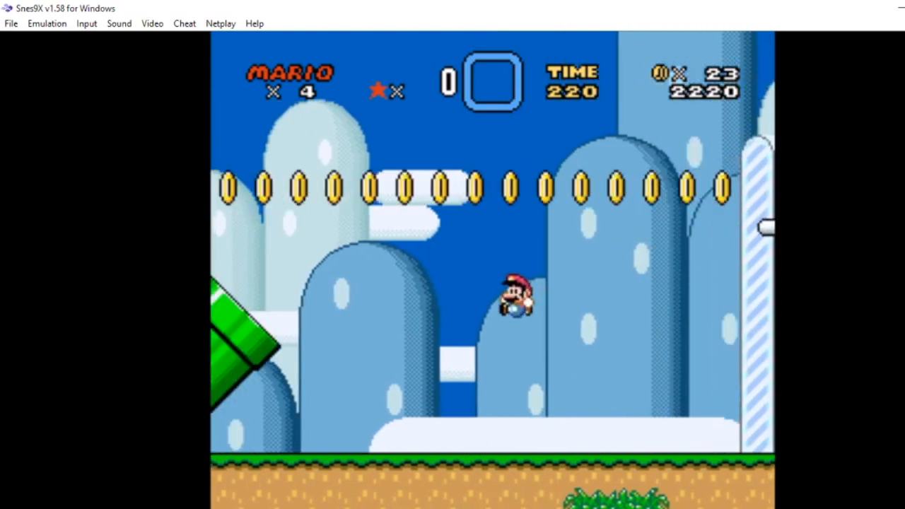
pyautogui.press('c')
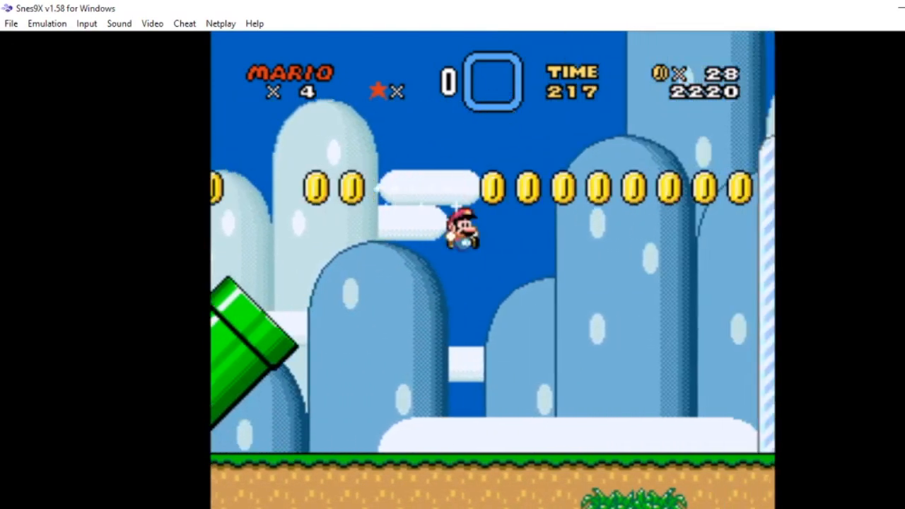
pyautogui.press('Left')
pyautogui.press('Right')
pyautogui.press('Right')
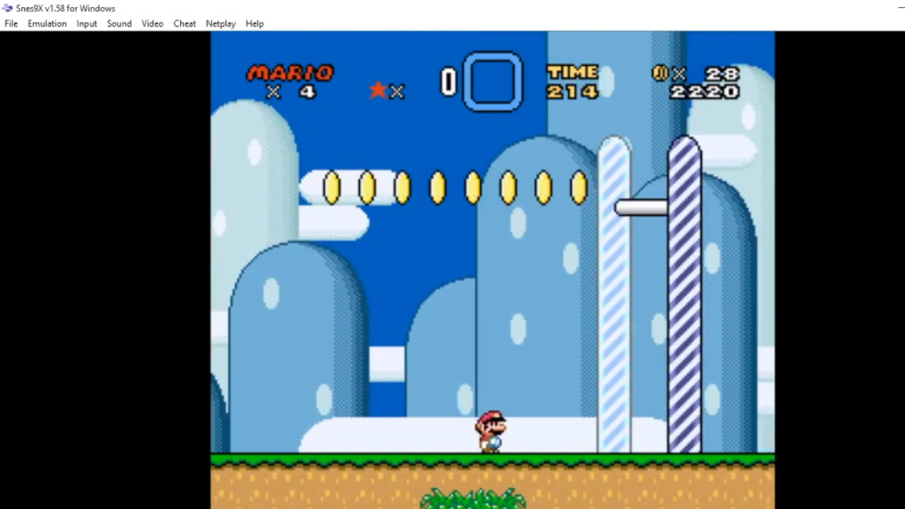
pyautogui.press('c')
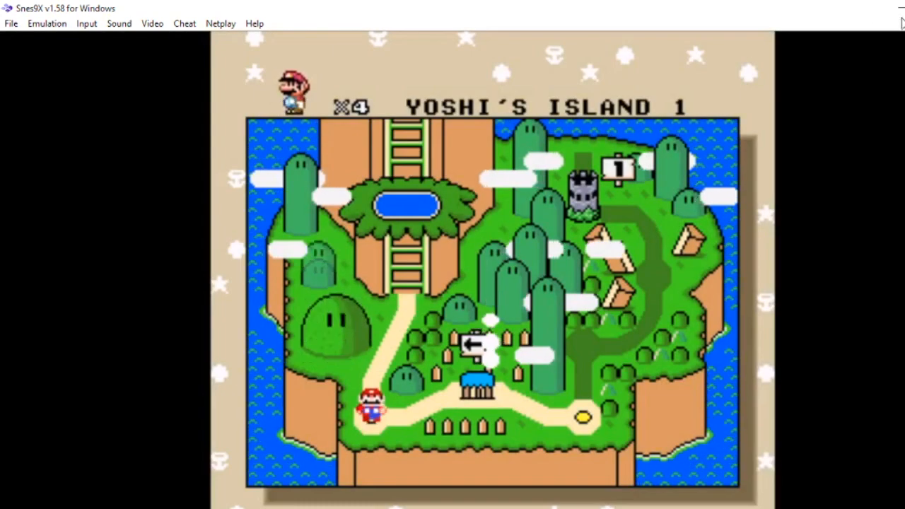
pyautogui.press('Up')
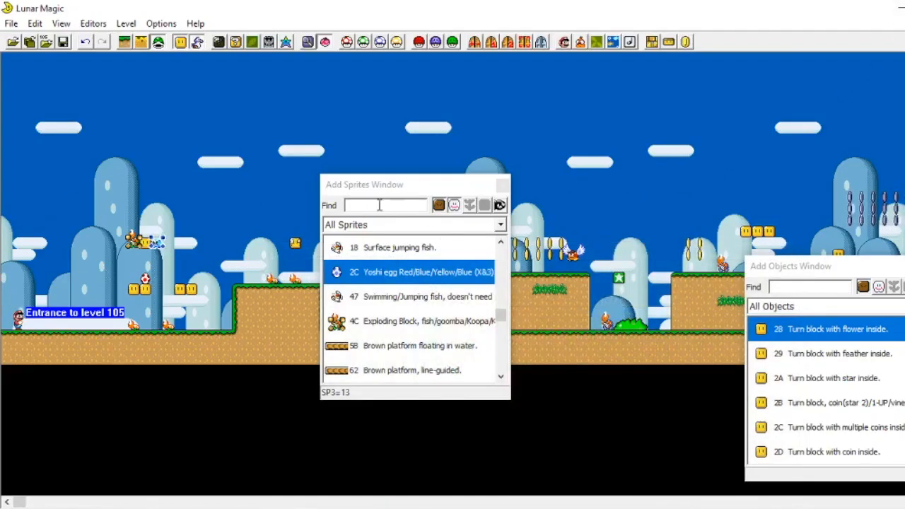
# Step: Close the Add Sprites window and move the Add Objects window over the middle of the level
pyautogui.moveTo(399, 189); pyautogui.dragTo(639, 173)
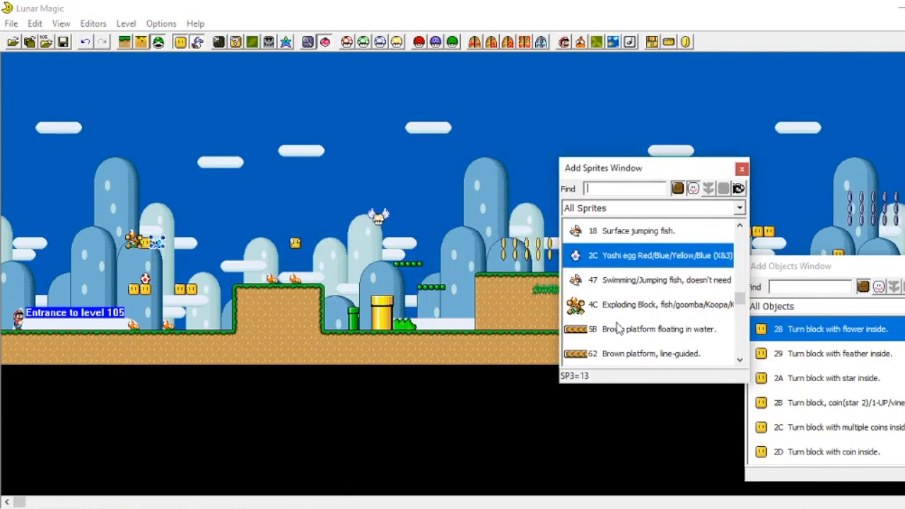
pyautogui.click(517, 321)
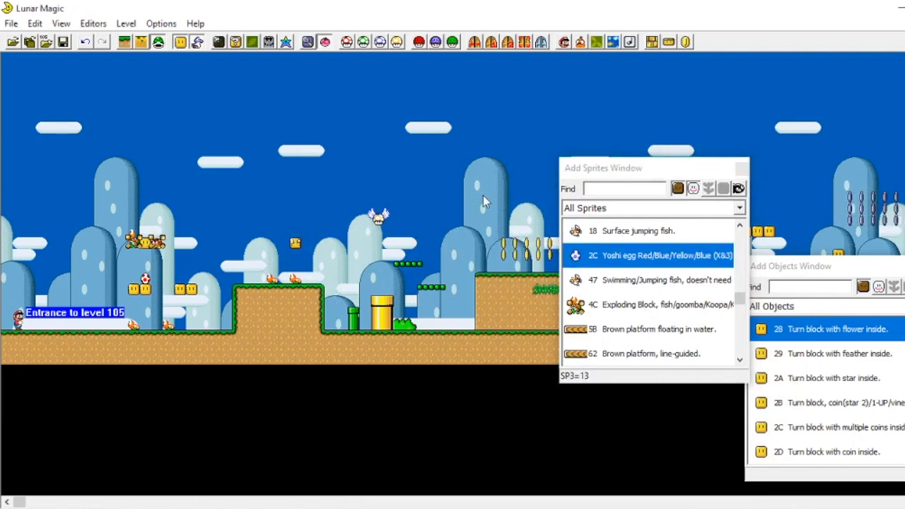
pyautogui.click(741, 171)
pyautogui.moveTo(882, 268); pyautogui.dragTo(439, 110)
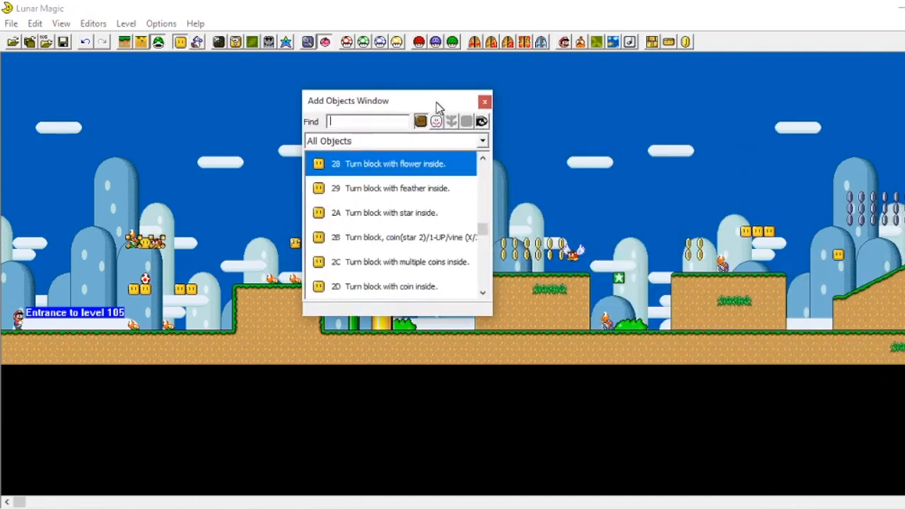
# Step: Insert a Yoshi coin object and move it high up beside the coin cluster at the right
pyautogui.scroll(-3, 488, 244)
pyautogui.scroll(-10, 488, 244)
pyautogui.scroll(4, 412, 261)
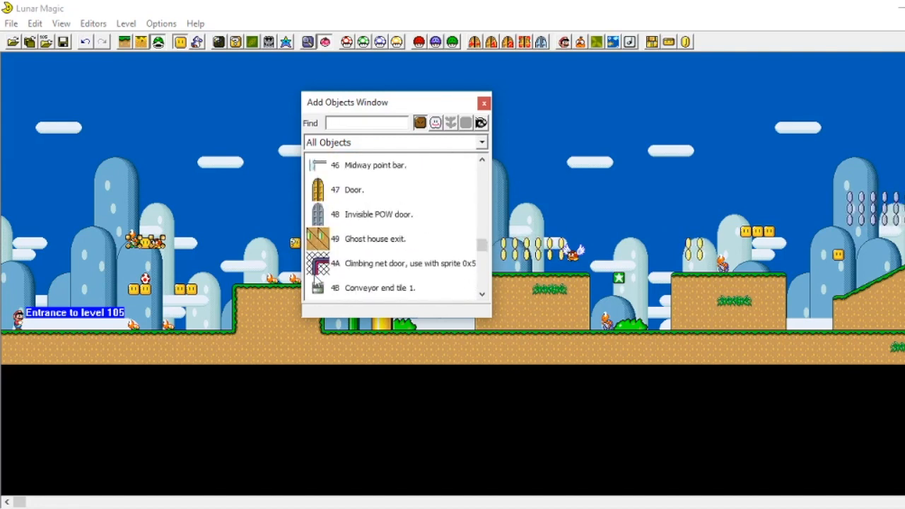
pyautogui.click(325, 201)
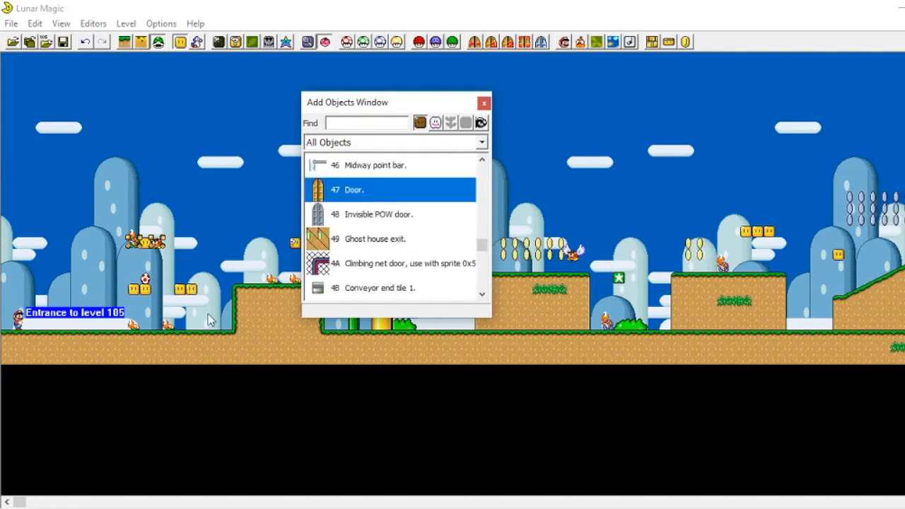
pyautogui.scroll(1, 346, 295)
pyautogui.click(438, 248)
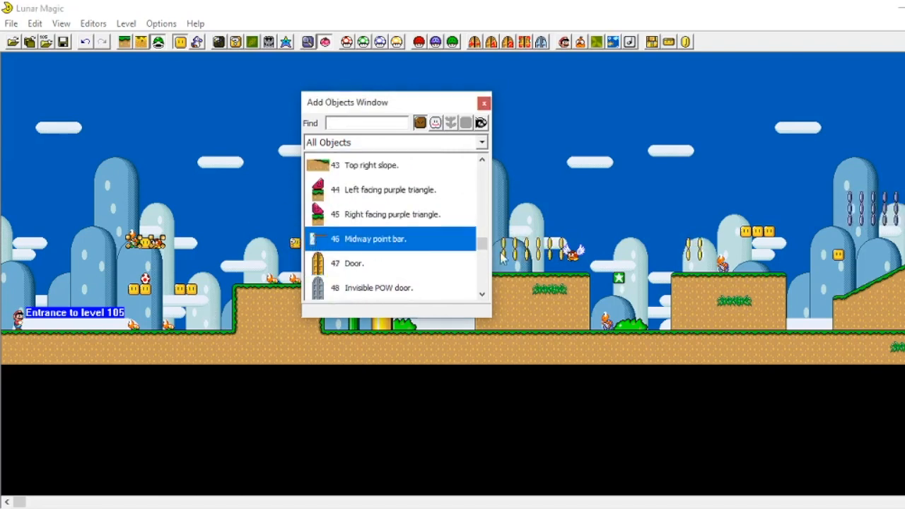
pyautogui.scroll(1, 476, 244)
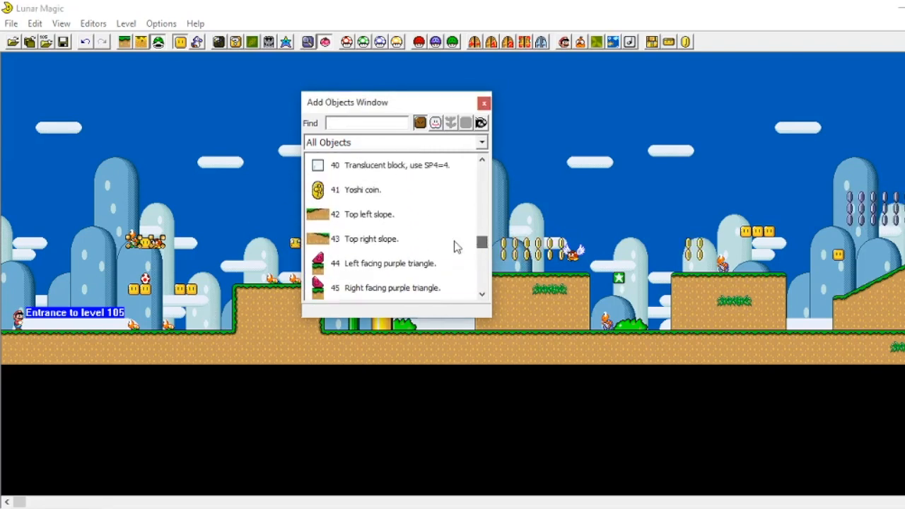
pyautogui.click(347, 264)
pyautogui.click(344, 191)
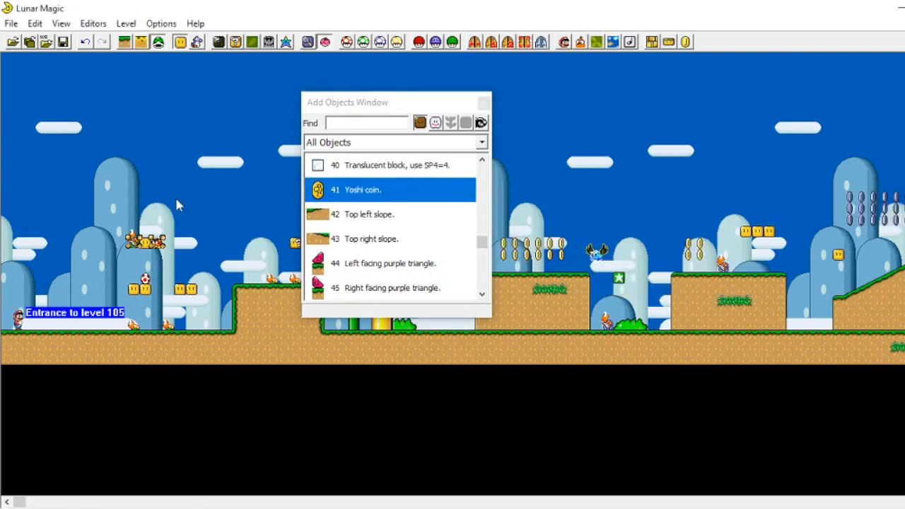
pyautogui.click(126, 43)
pyautogui.rightClick(668, 250)
pyautogui.moveTo(668, 250); pyautogui.dragTo(812, 197)
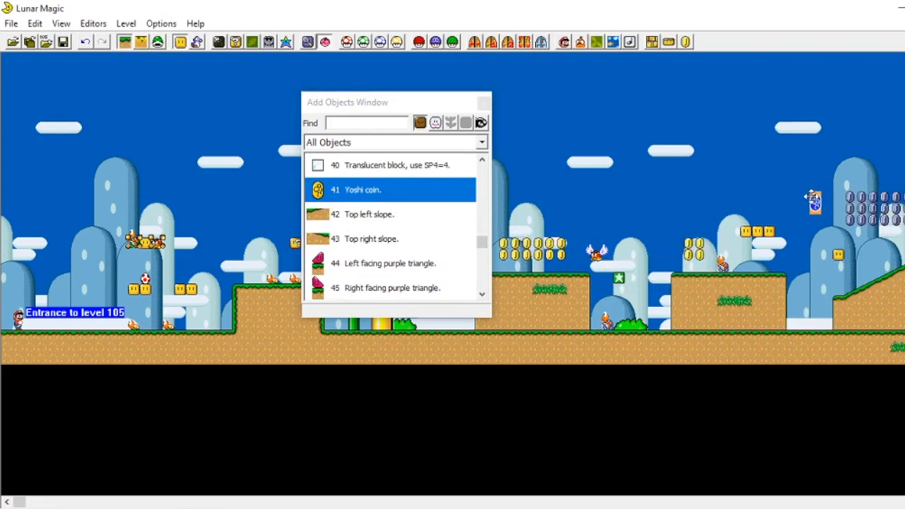
# Step: Place a goal arrow sign on the ground in the later part of the level
pyautogui.scroll(-3, 389, 272)
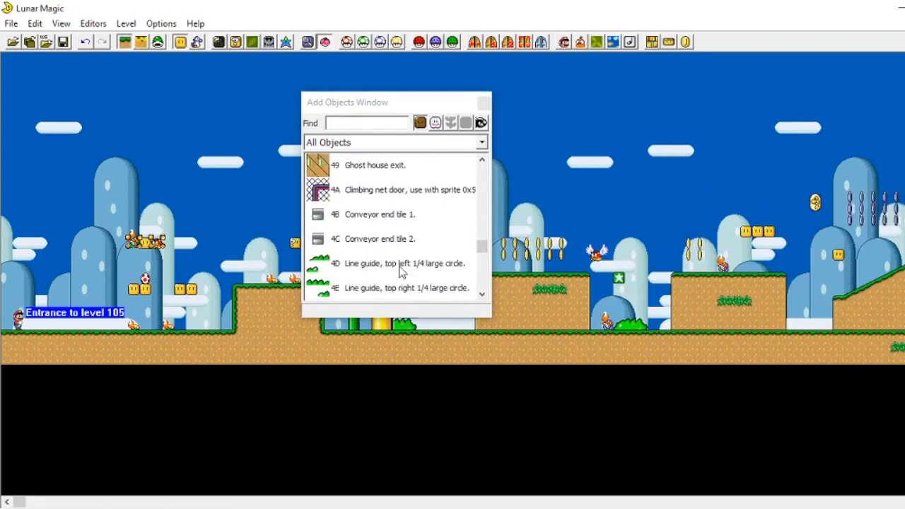
pyautogui.scroll(-5, 443, 247)
pyautogui.scroll(-10, 370, 266)
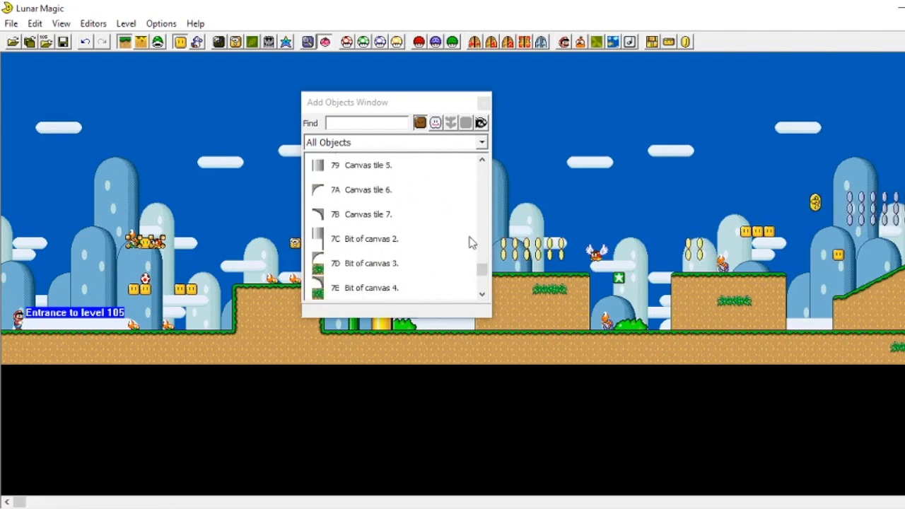
pyautogui.hscroll(10, 749, 237)
pyautogui.scroll(-5, 390, 236)
pyautogui.scroll(1, 417, 228)
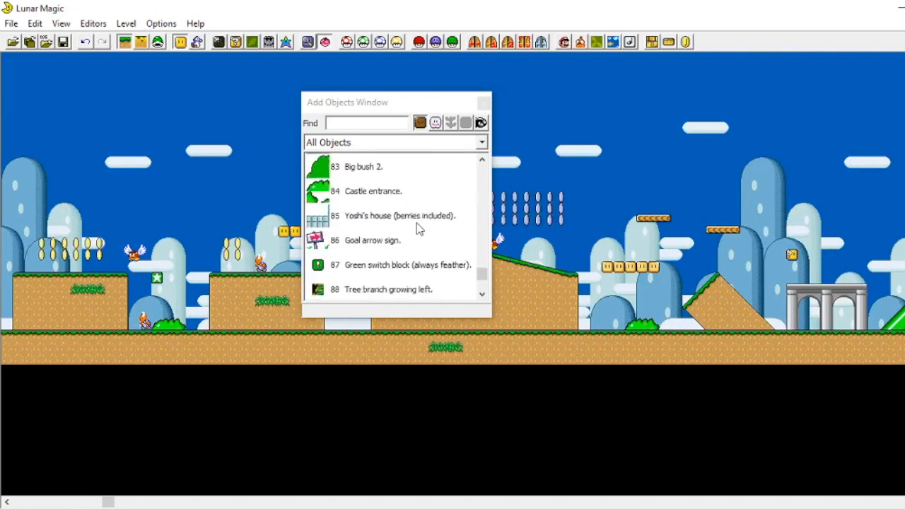
pyautogui.scroll(1, 419, 228)
pyautogui.click(331, 264)
pyautogui.rightClick(599, 314)
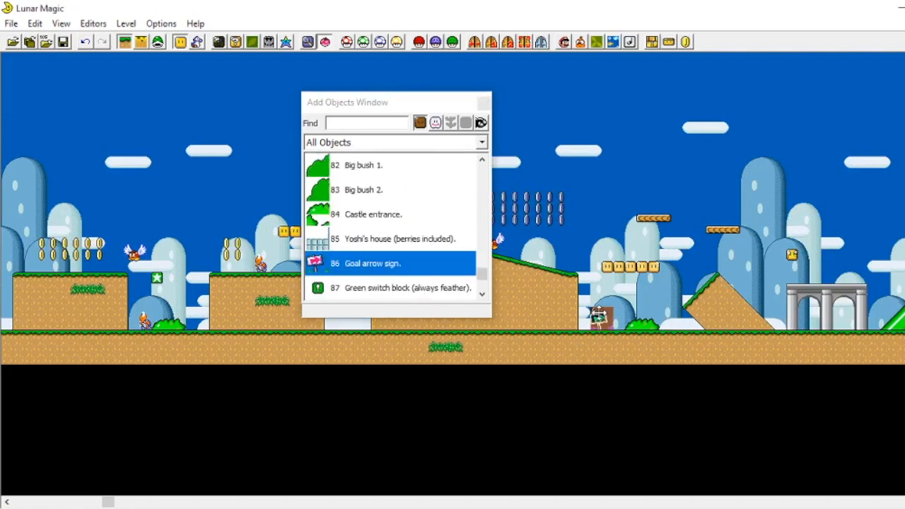
# Step: Select the Green switch block (always feather) object in the Add Objects list
pyautogui.hscroll(3, 694, 212)
pyautogui.click(372, 289)
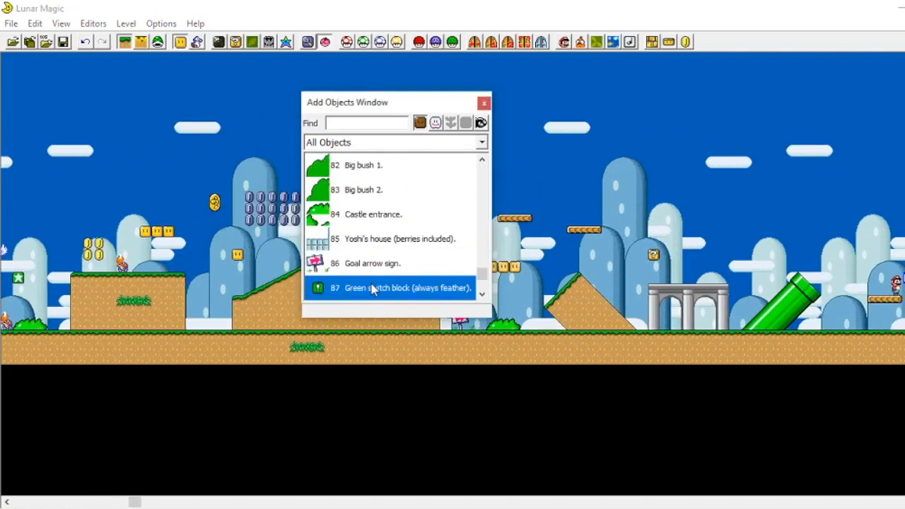
pyautogui.hscroll(3, 601, 212)
pyautogui.scroll(-1, 415, 254)
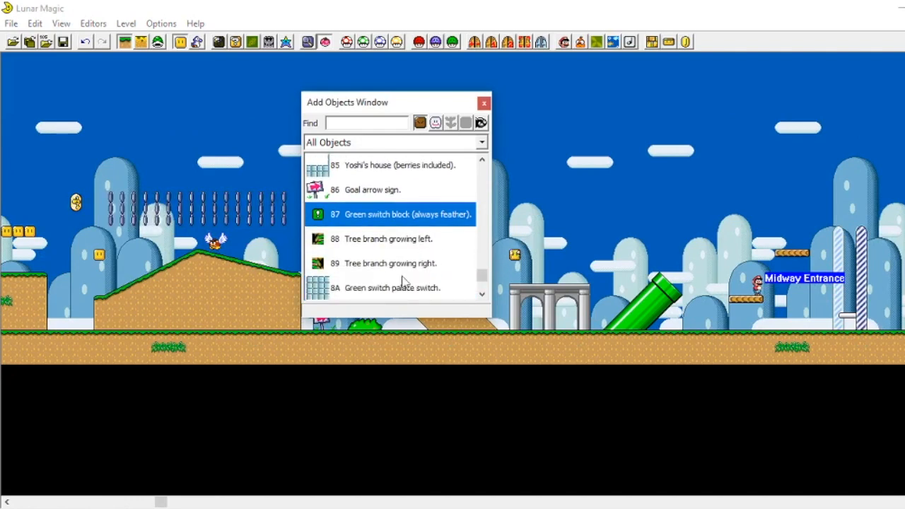
pyautogui.scroll(-4, 433, 264)
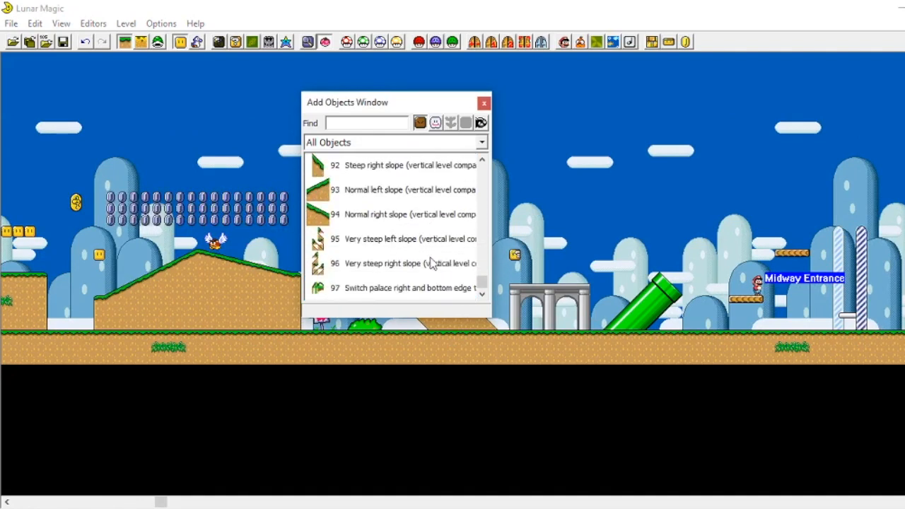
pyautogui.scroll(9, 434, 251)
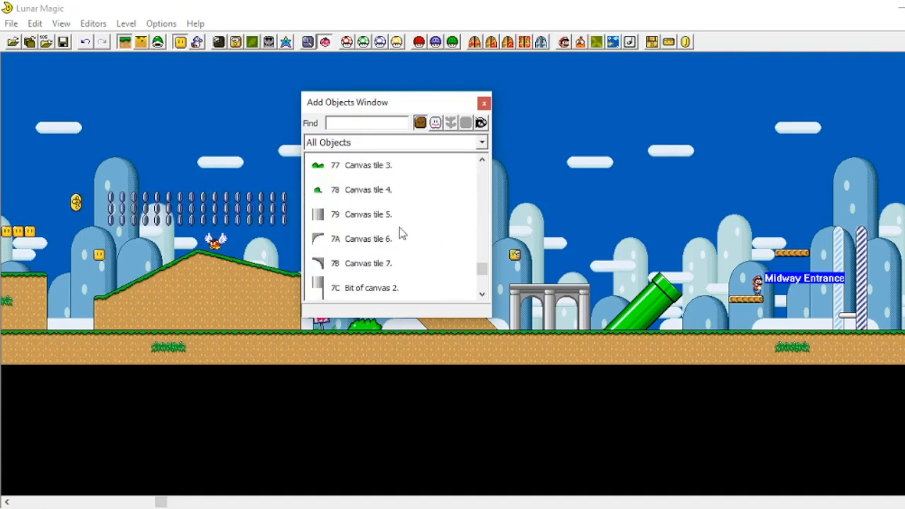
# Step: Open the 16x16 Tile Map Editor and inspect individual tiles and their palette and act-as settings
pyautogui.click(235, 43)
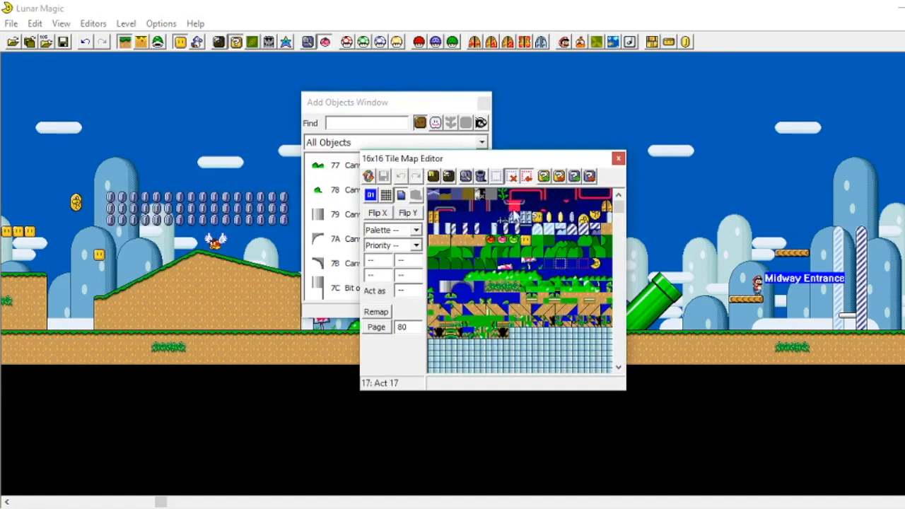
pyautogui.click(536, 218)
pyautogui.rightClick(723, 243)
pyautogui.click(750, 231)
pyautogui.click(724, 243)
pyautogui.click(526, 229)
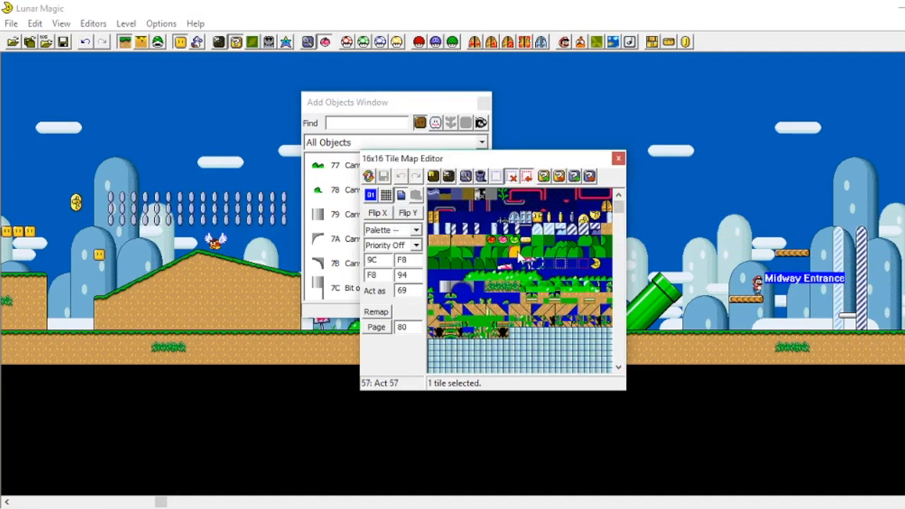
pyautogui.click(653, 287)
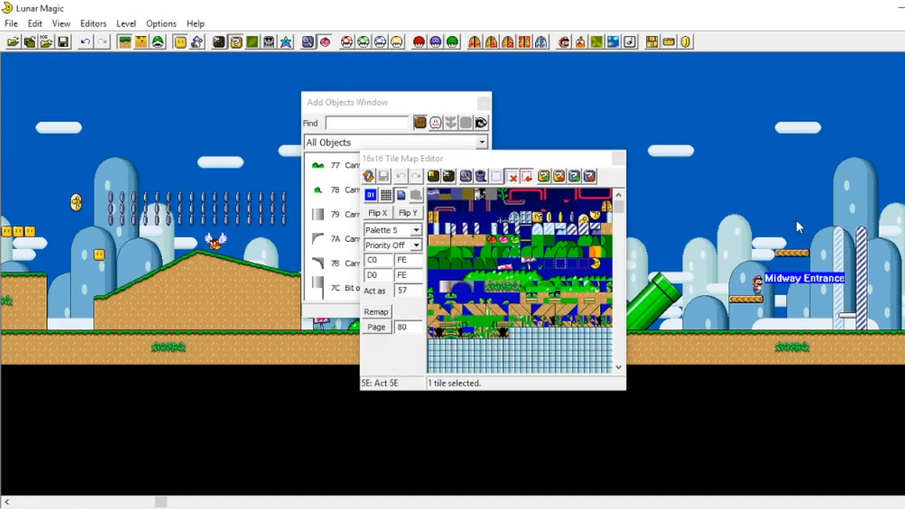
pyautogui.scroll(-3, 795, 217)
pyautogui.scroll(-1, 468, 343)
pyautogui.scroll(-3, 495, 297)
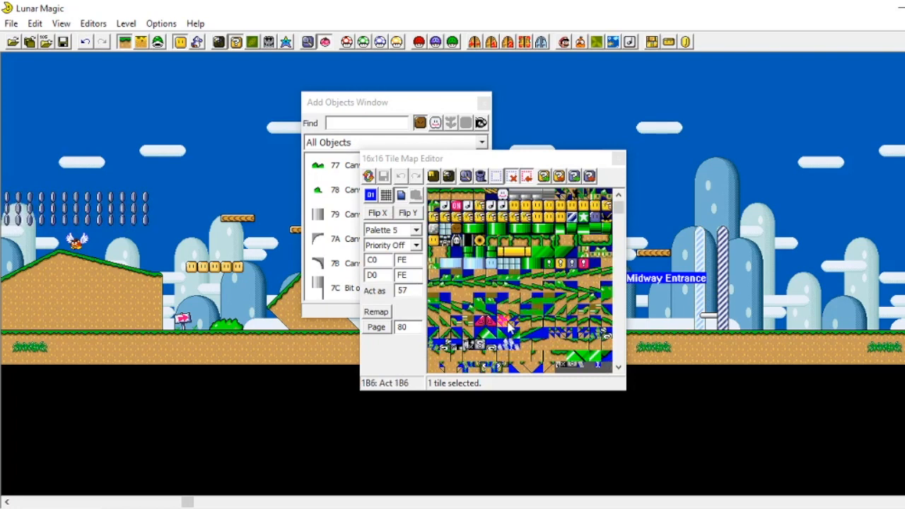
pyautogui.click(478, 291)
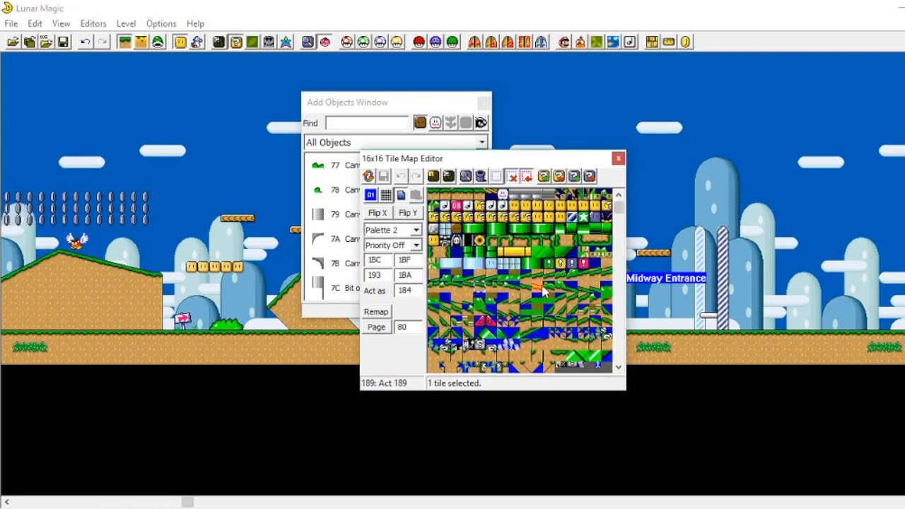
pyautogui.click(470, 262)
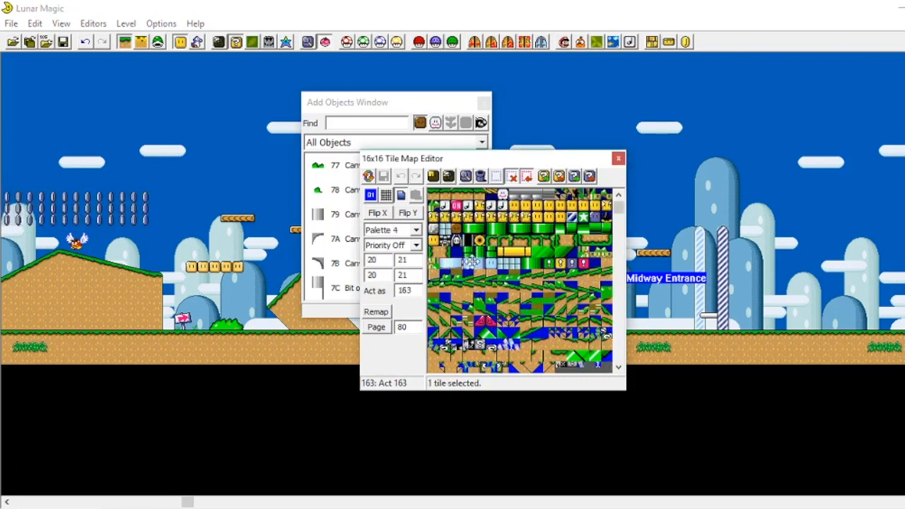
pyautogui.rightClick(766, 327)
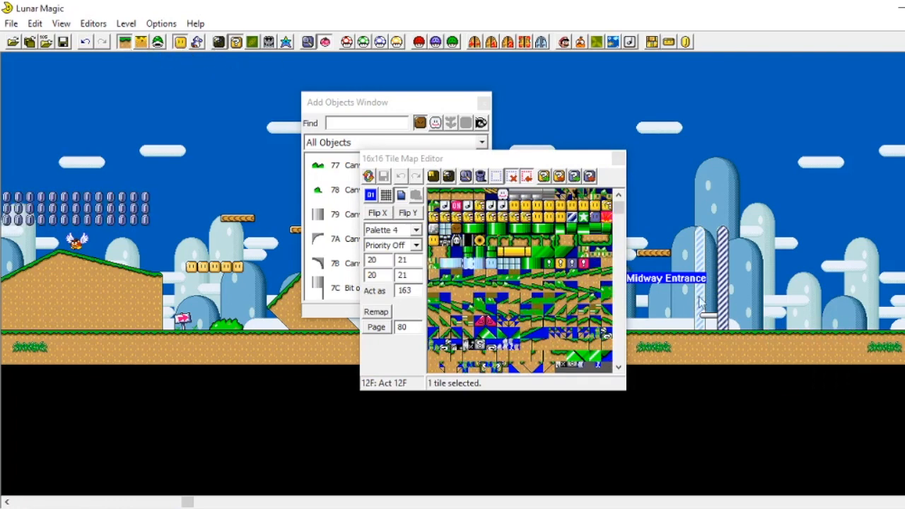
# Step: Scroll further through the tile map and inspect more tiles' settings
pyautogui.scroll(-1, 552, 297)
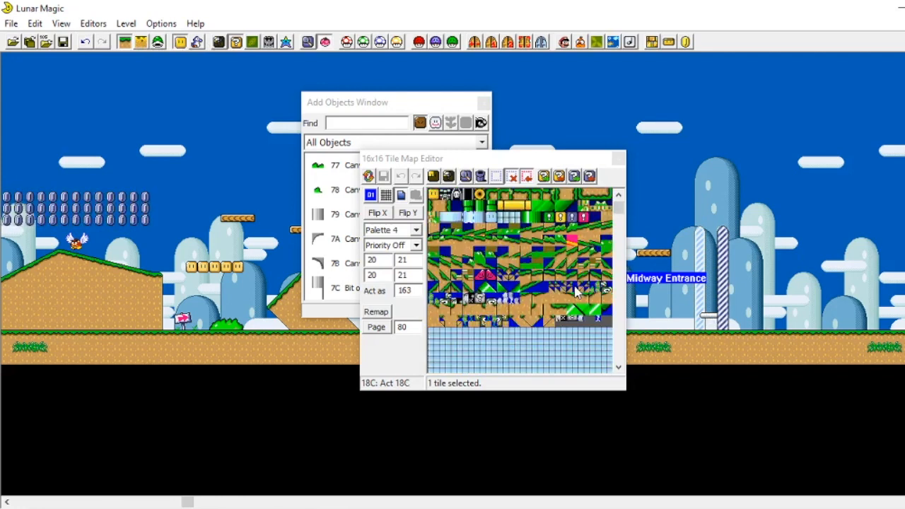
pyautogui.scroll(-1, 537, 294)
pyautogui.click(504, 229)
pyautogui.click(536, 228)
pyautogui.click(536, 252)
pyautogui.click(479, 218)
pyautogui.click(456, 232)
pyautogui.click(502, 240)
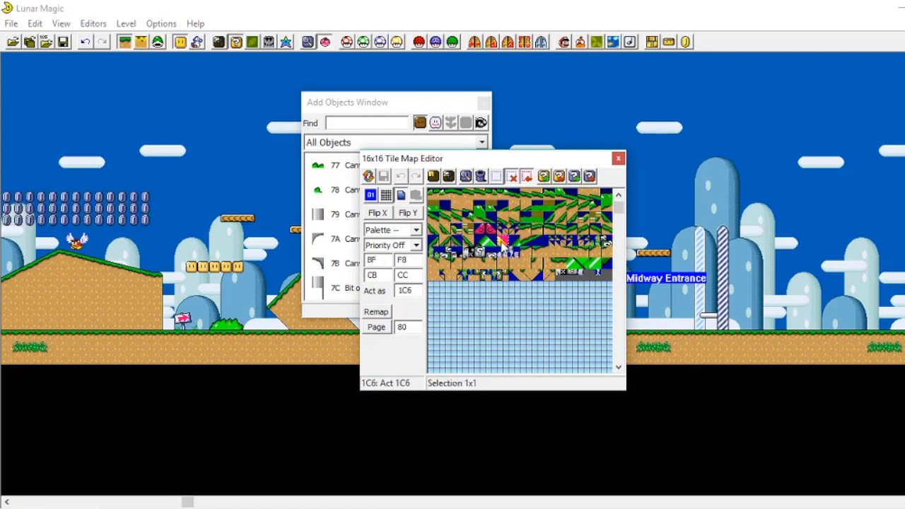
pyautogui.click(432, 175)
# Step: Place the green switch block high in the sky left of the midway bar and close the tile editor
pyautogui.click(793, 314)
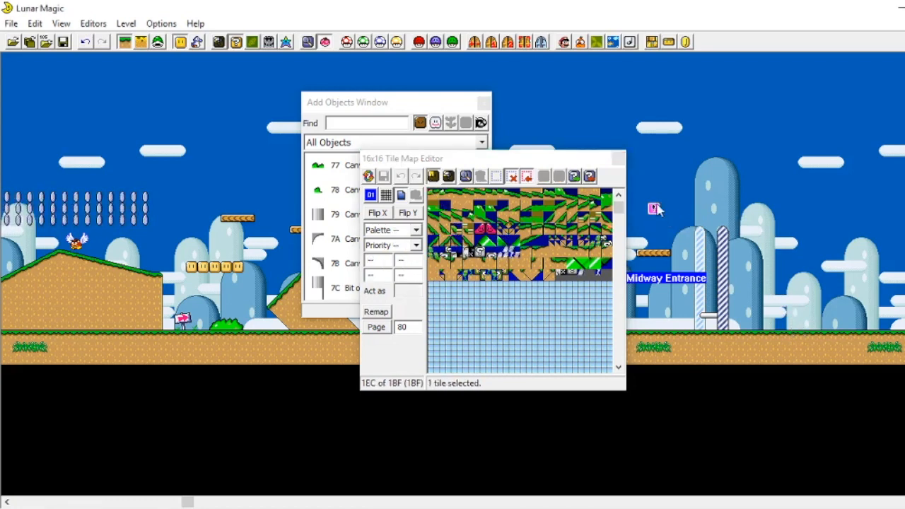
pyautogui.moveTo(535, 158); pyautogui.dragTo(387, 200)
pyautogui.click(471, 200)
# Step: Browse the object list around the background and ghost house entries
pyautogui.scroll(7, 461, 254)
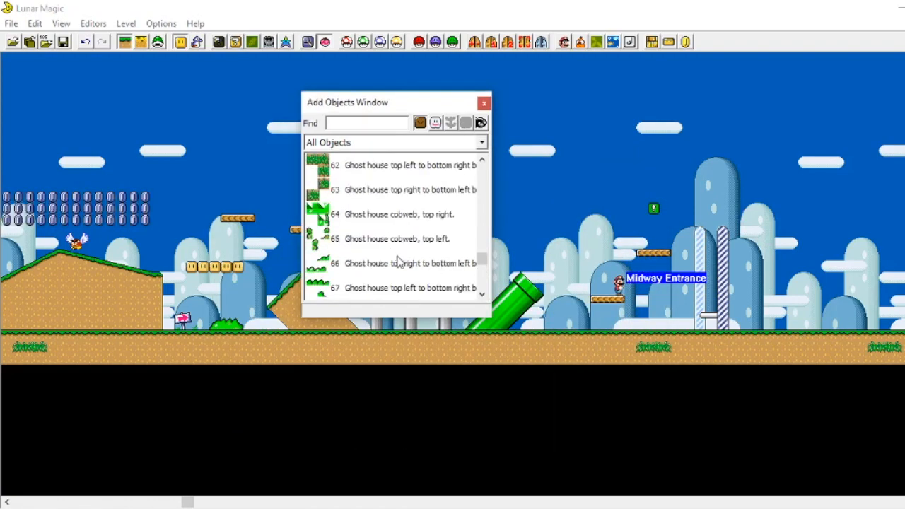
pyautogui.scroll(4, 398, 263)
pyautogui.scroll(-6, 396, 260)
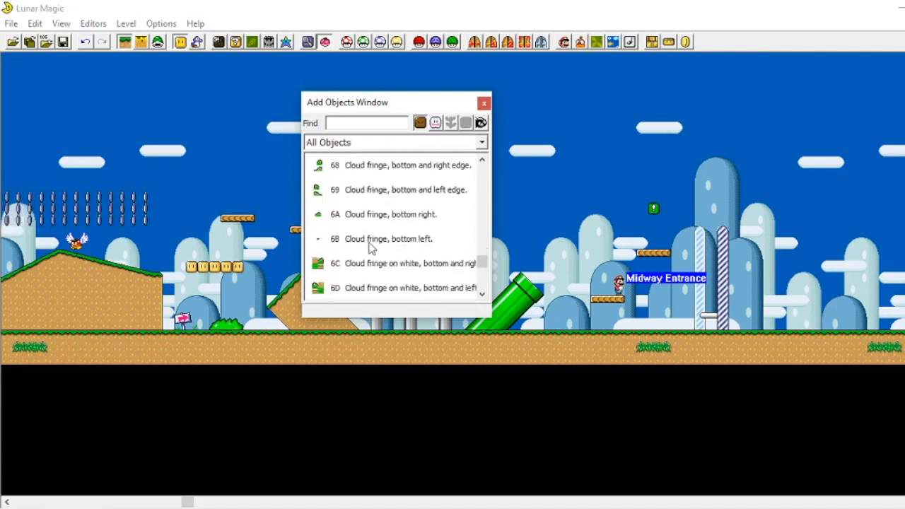
pyautogui.scroll(2, 371, 253)
pyautogui.scroll(1, 374, 262)
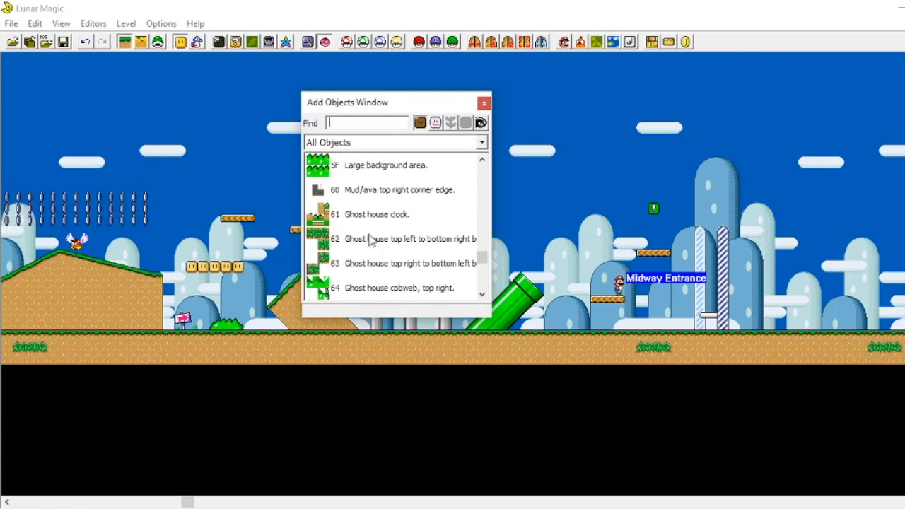
pyautogui.scroll(3, 410, 265)
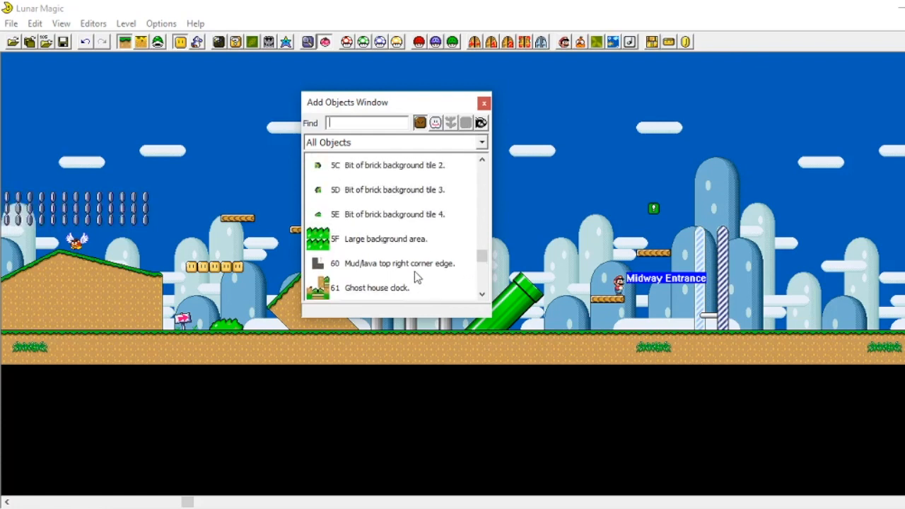